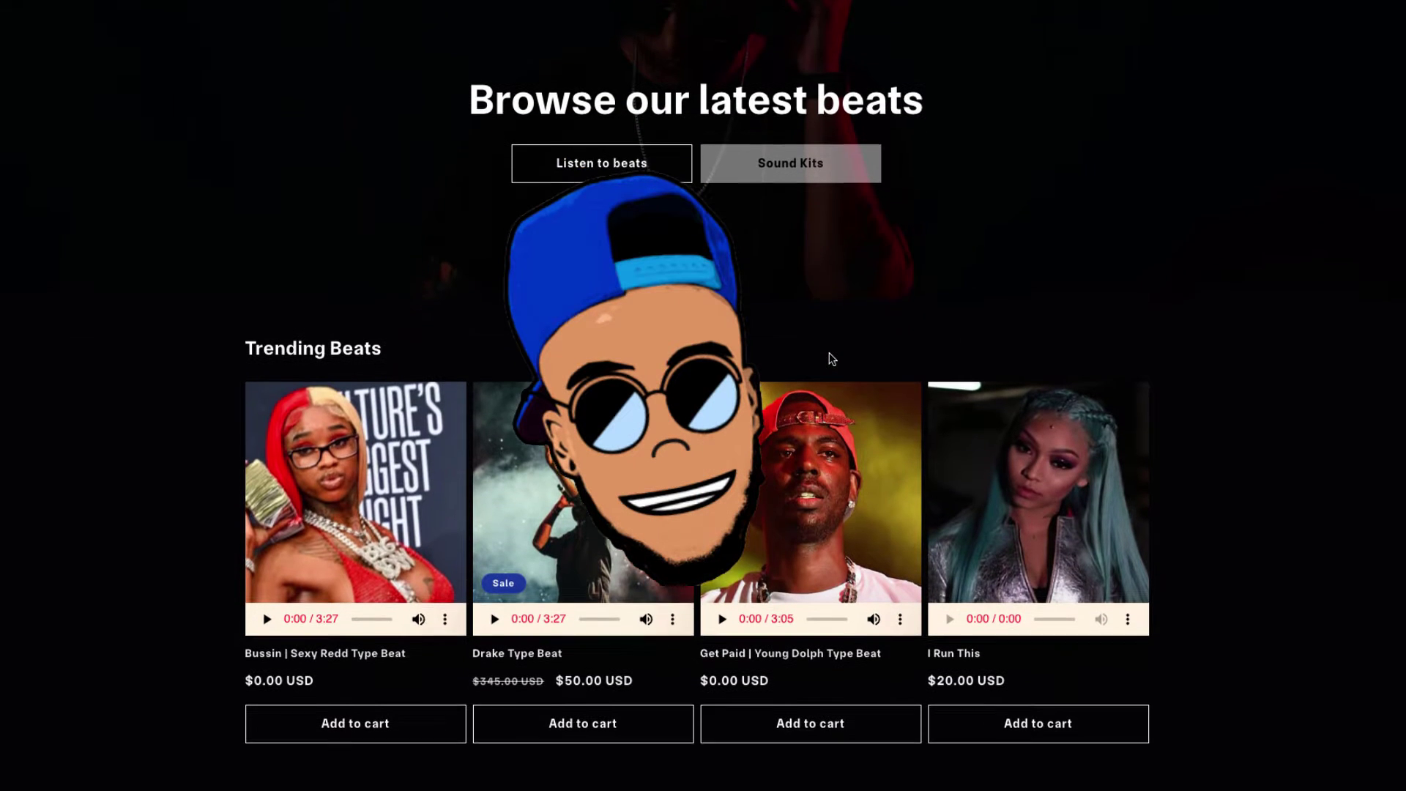
Play the Drake Type Beat preview, skip it ahead to 1:54, and add the beat to the cart
{"action": "scroll", "coordinate": [832, 358], "scroll_direction": "down", "scroll_amount": 2}
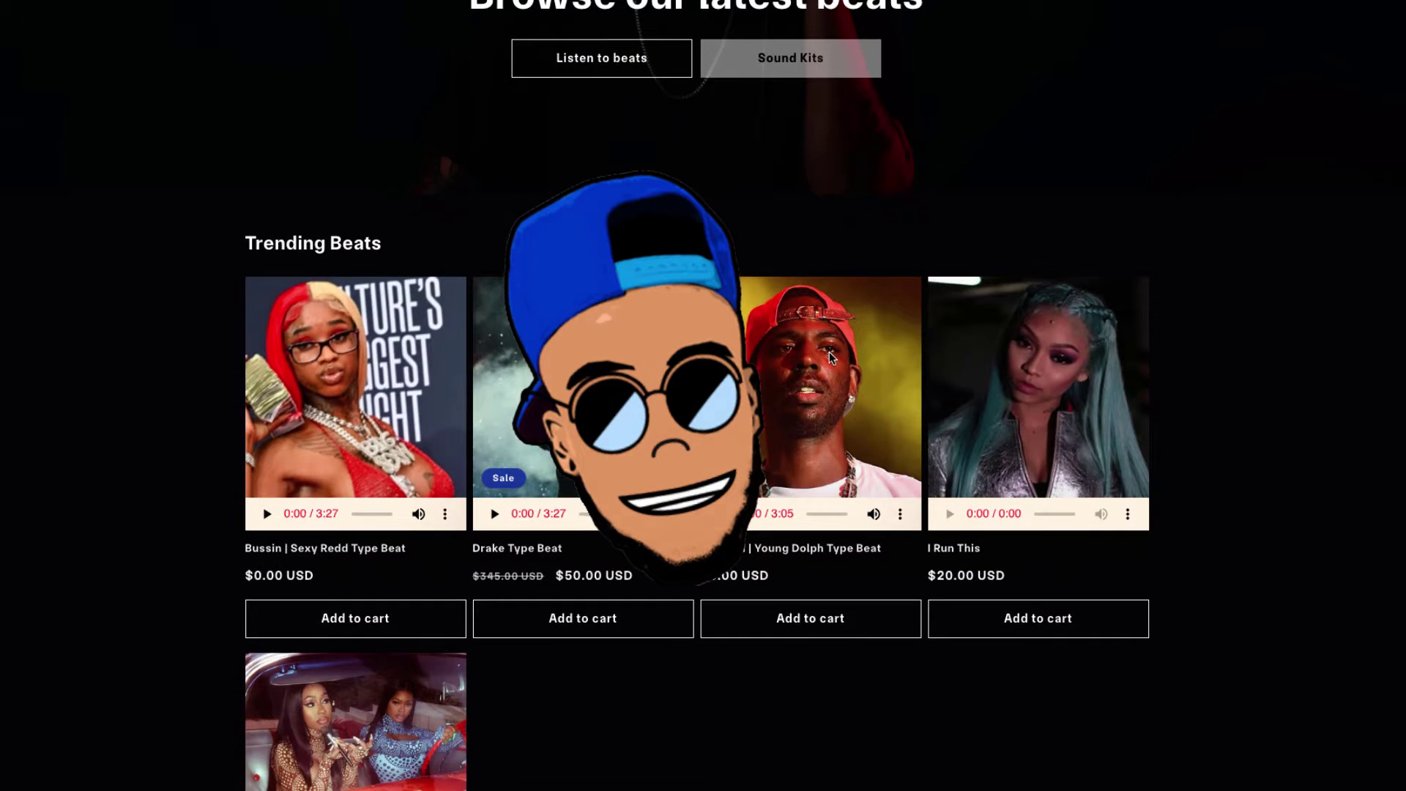
{"action": "scroll", "coordinate": [829, 352], "scroll_direction": "down", "scroll_amount": 1}
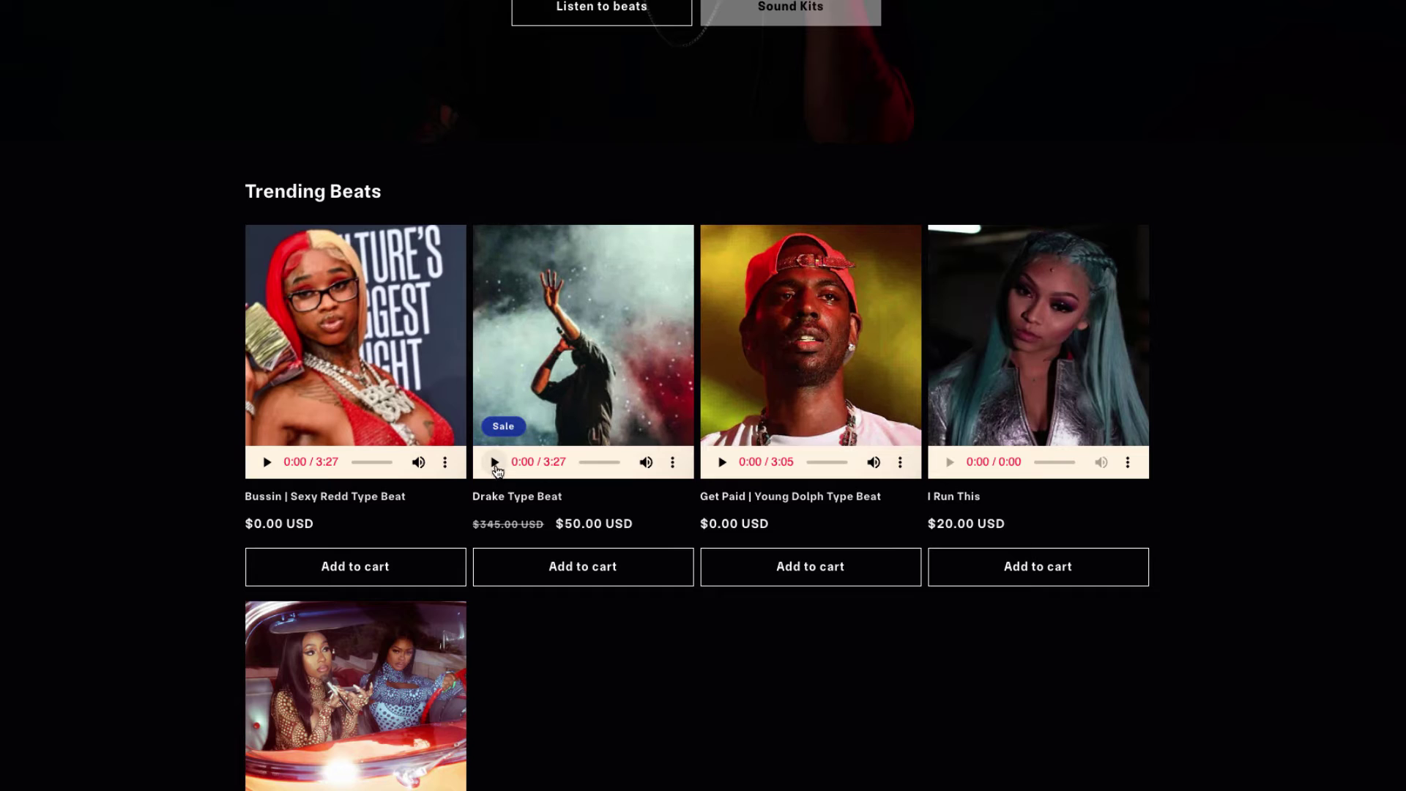
{"action": "left_click", "coordinate": [494, 462]}
{"action": "left_click_drag", "start_coordinate": [583, 463], "coordinate": [600, 469]}
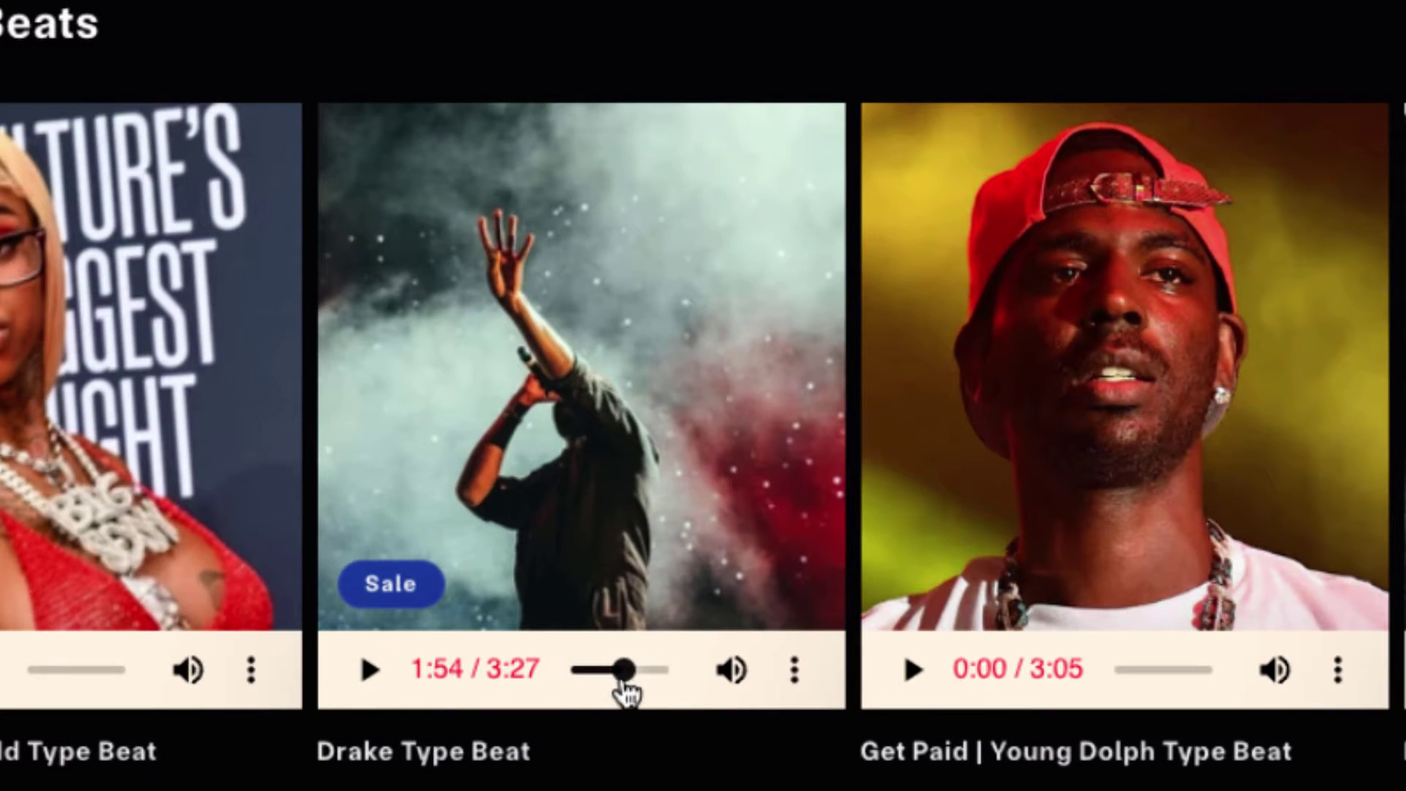
{"action": "scroll", "coordinate": [618, 684], "scroll_direction": "down", "scroll_amount": 5}
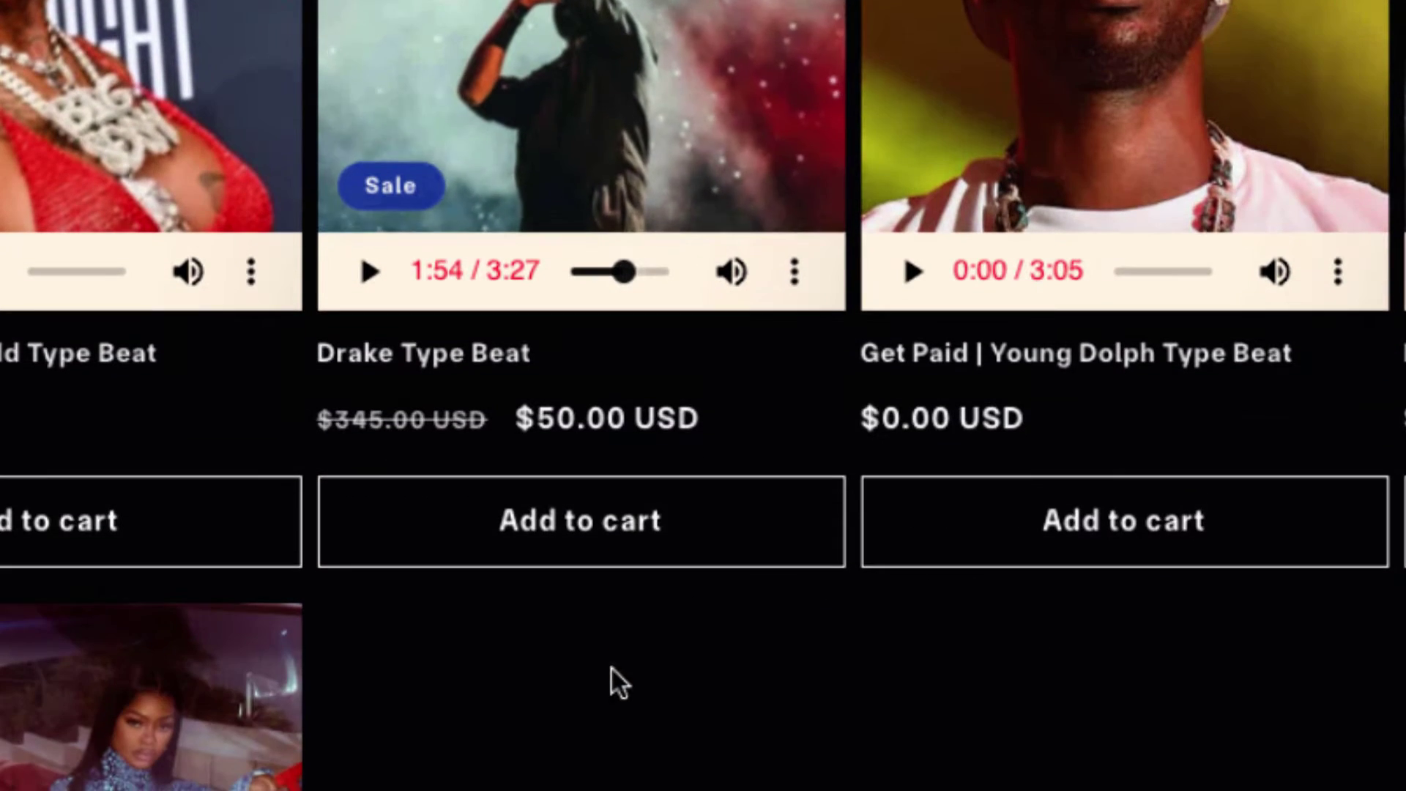
{"action": "left_click", "coordinate": [648, 548]}
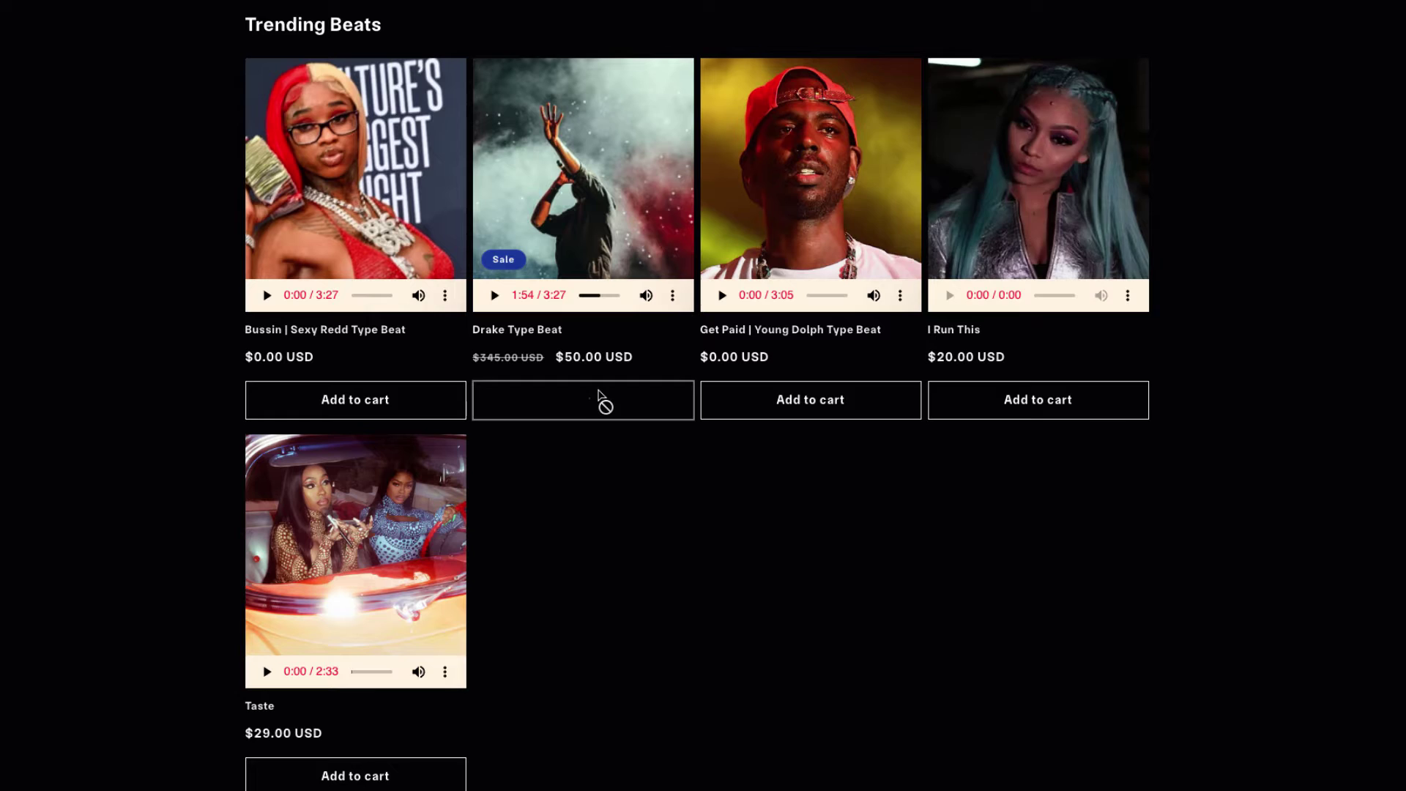
{"action": "scroll", "coordinate": [836, 349], "scroll_direction": "up", "scroll_amount": 3}
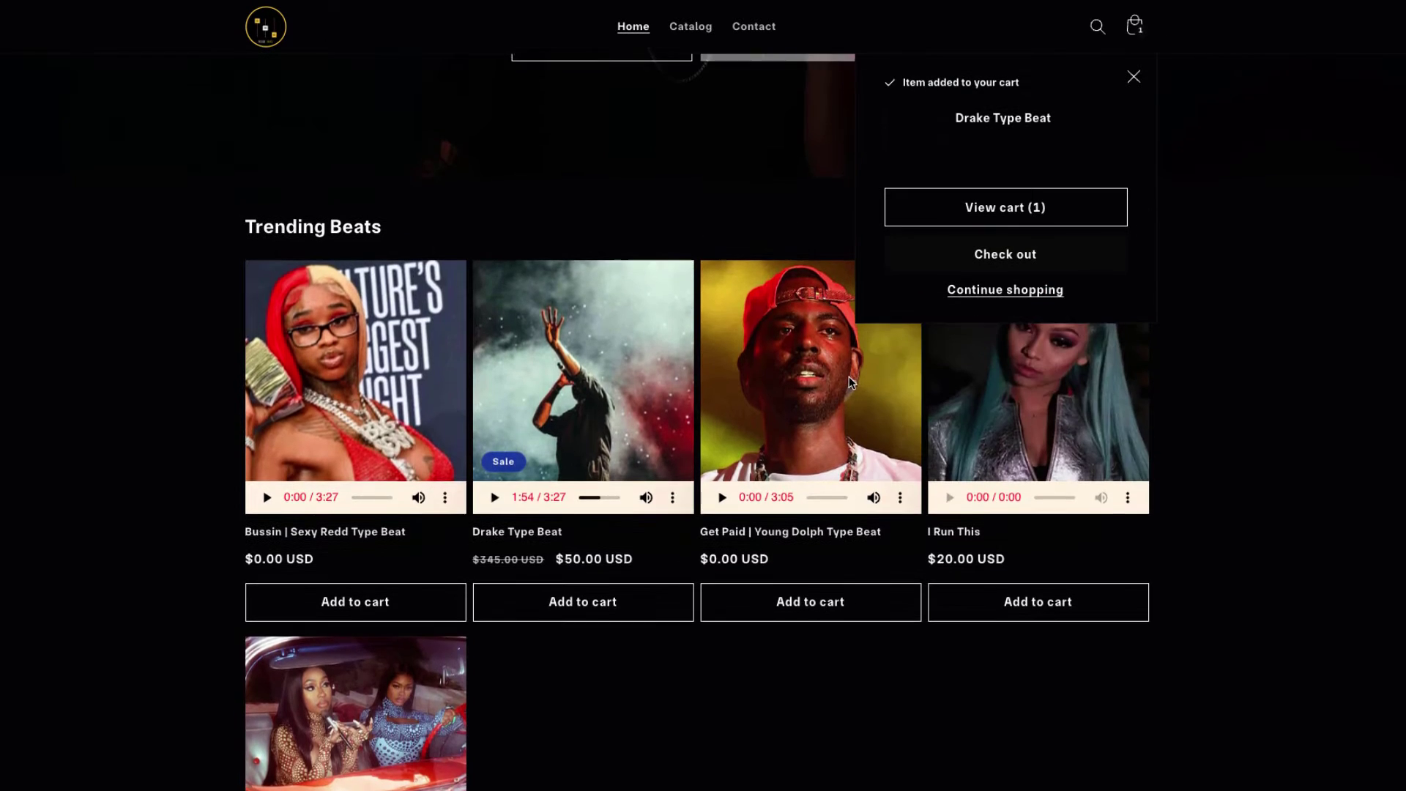
{"action": "scroll", "coordinate": [850, 381], "scroll_direction": "up", "scroll_amount": 3}
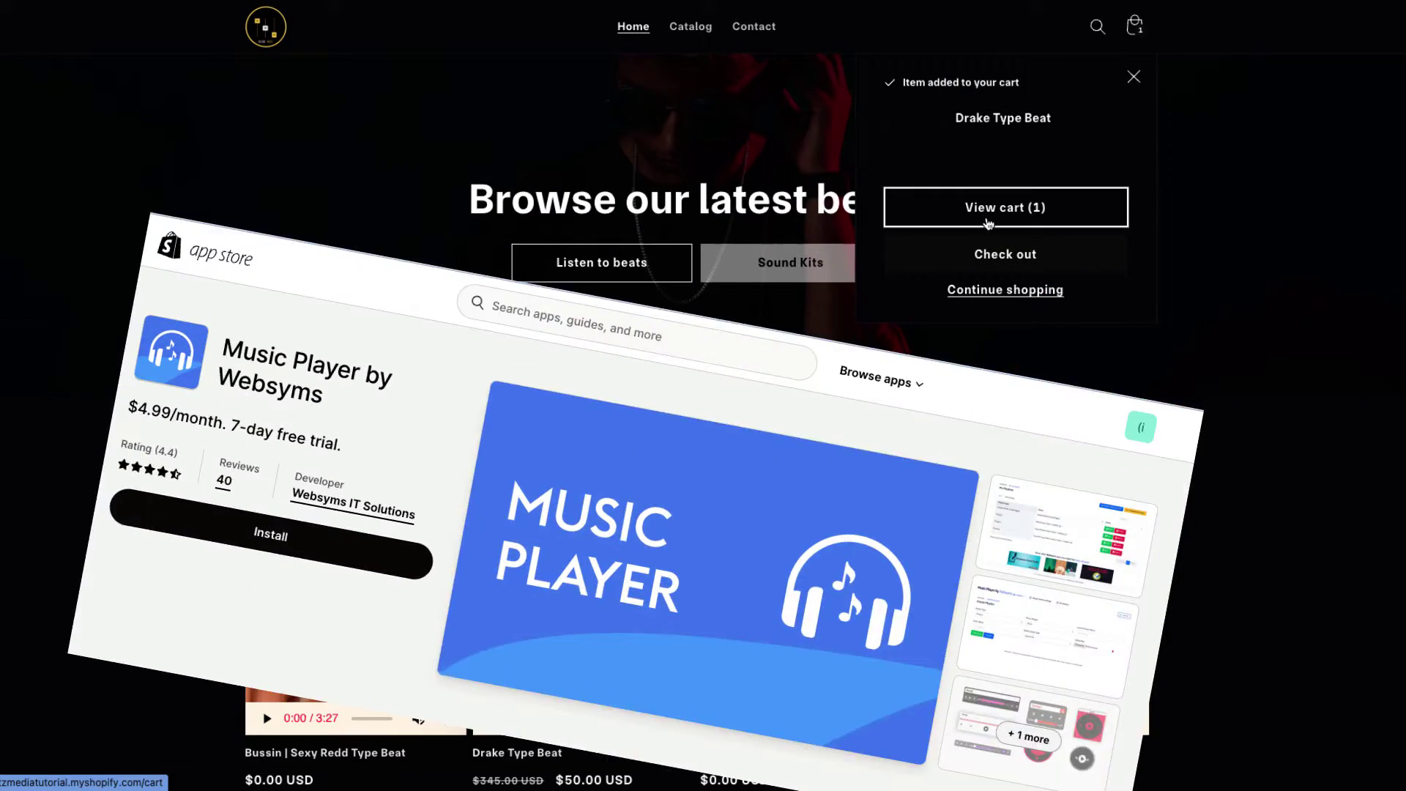
Scroll down the Music Player by Websyms App Store listing
{"action": "scroll", "coordinate": [914, 380], "scroll_direction": "down", "scroll_amount": 3}
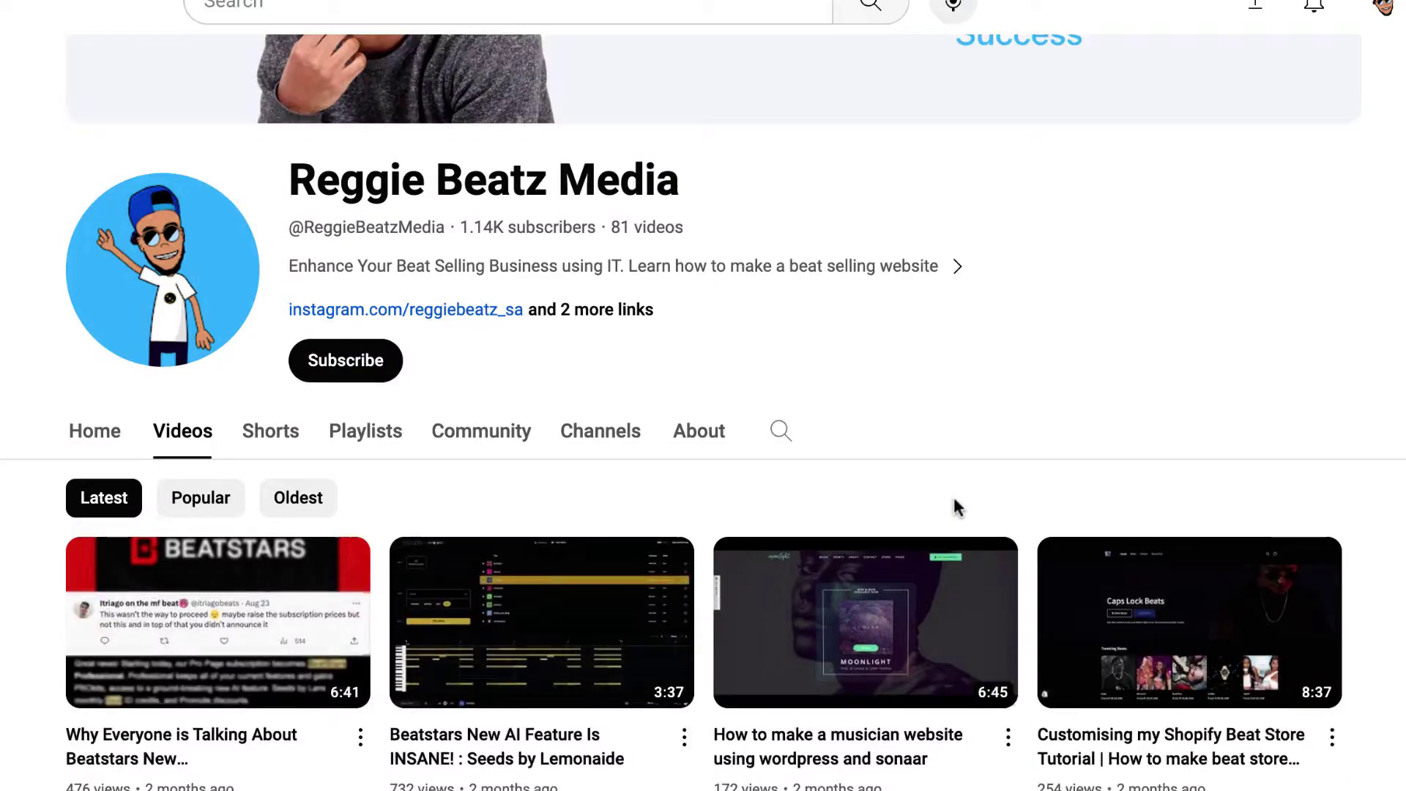
{"action": "scroll", "coordinate": [951, 449], "scroll_direction": "down", "scroll_amount": 3}
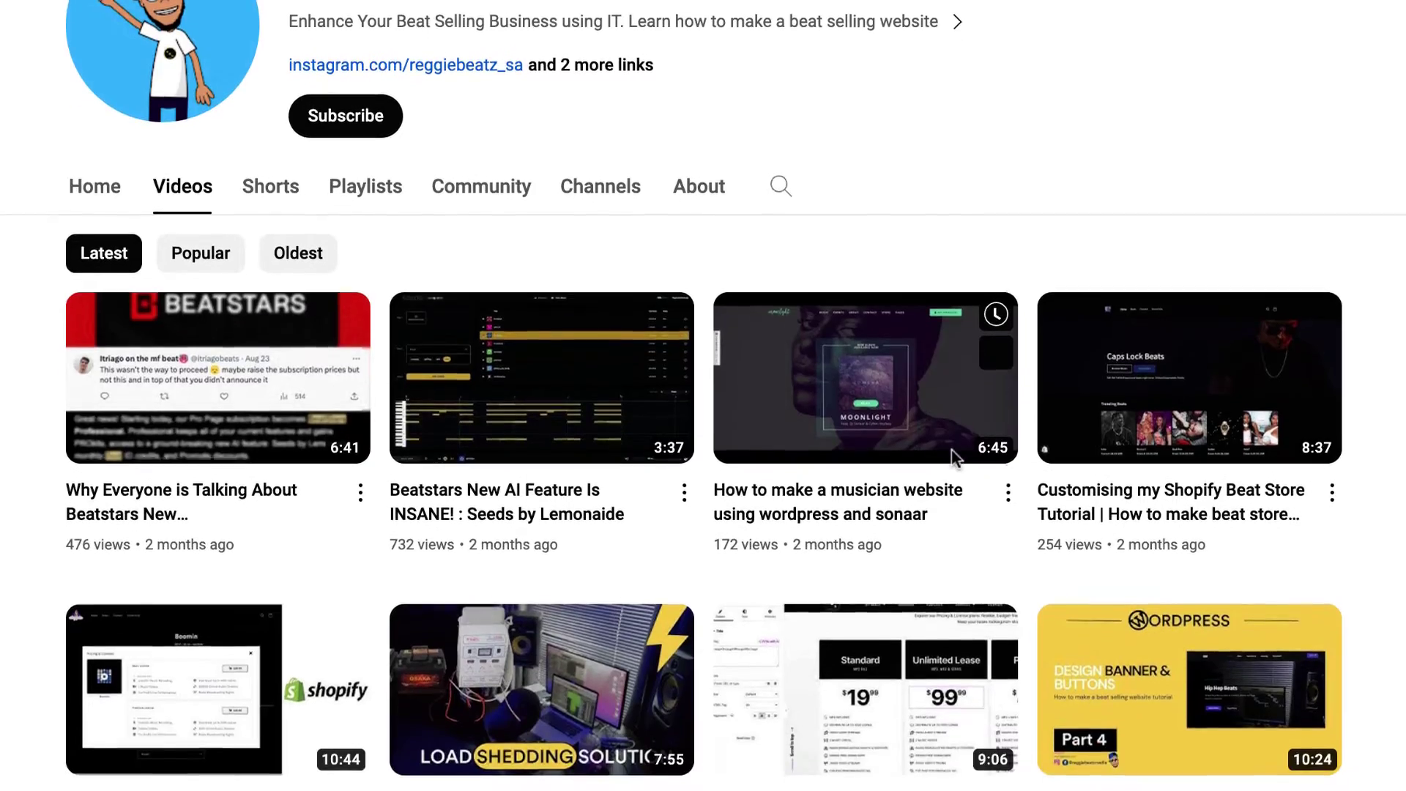
{"action": "scroll", "coordinate": [953, 454], "scroll_direction": "down", "scroll_amount": 5}
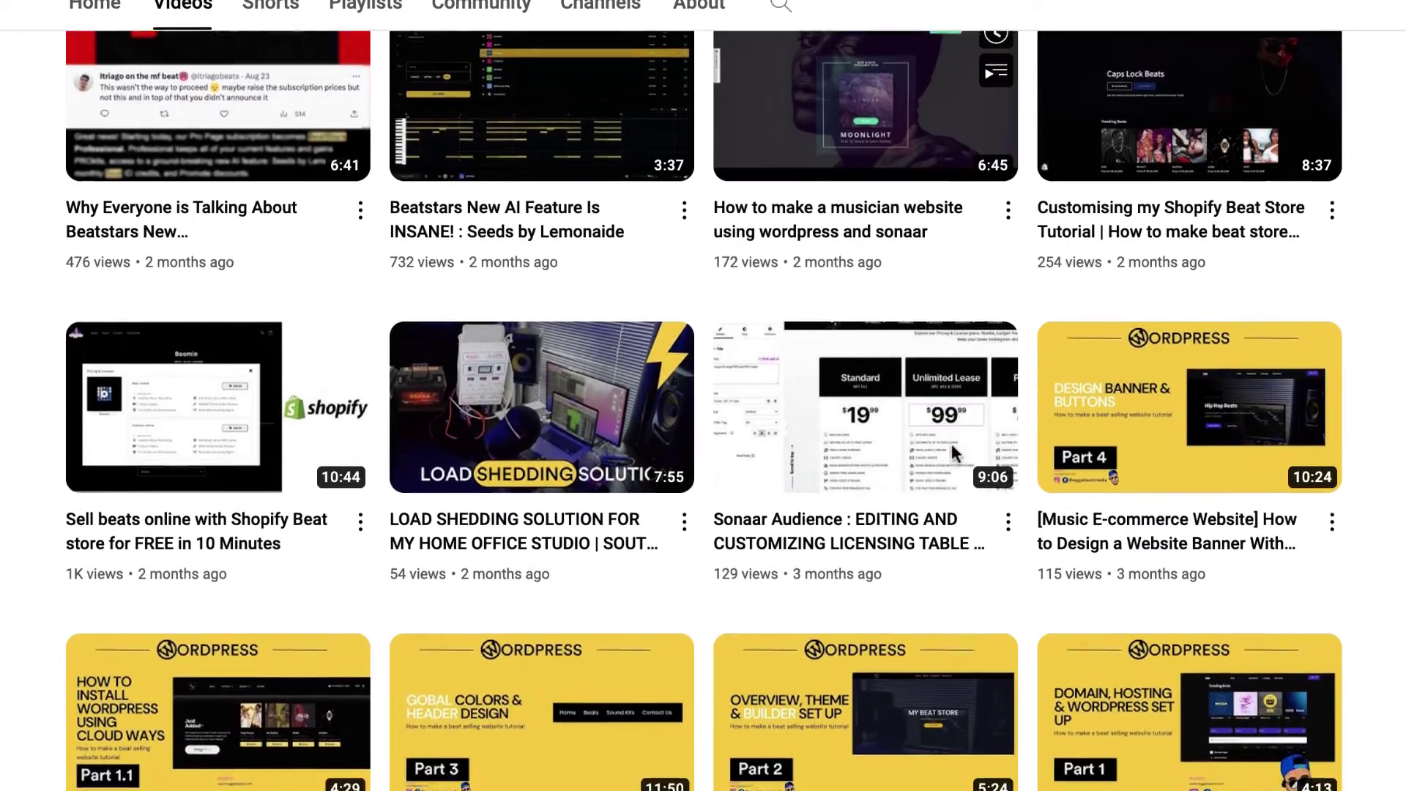
{"action": "scroll", "coordinate": [952, 450], "scroll_direction": "down", "scroll_amount": 7}
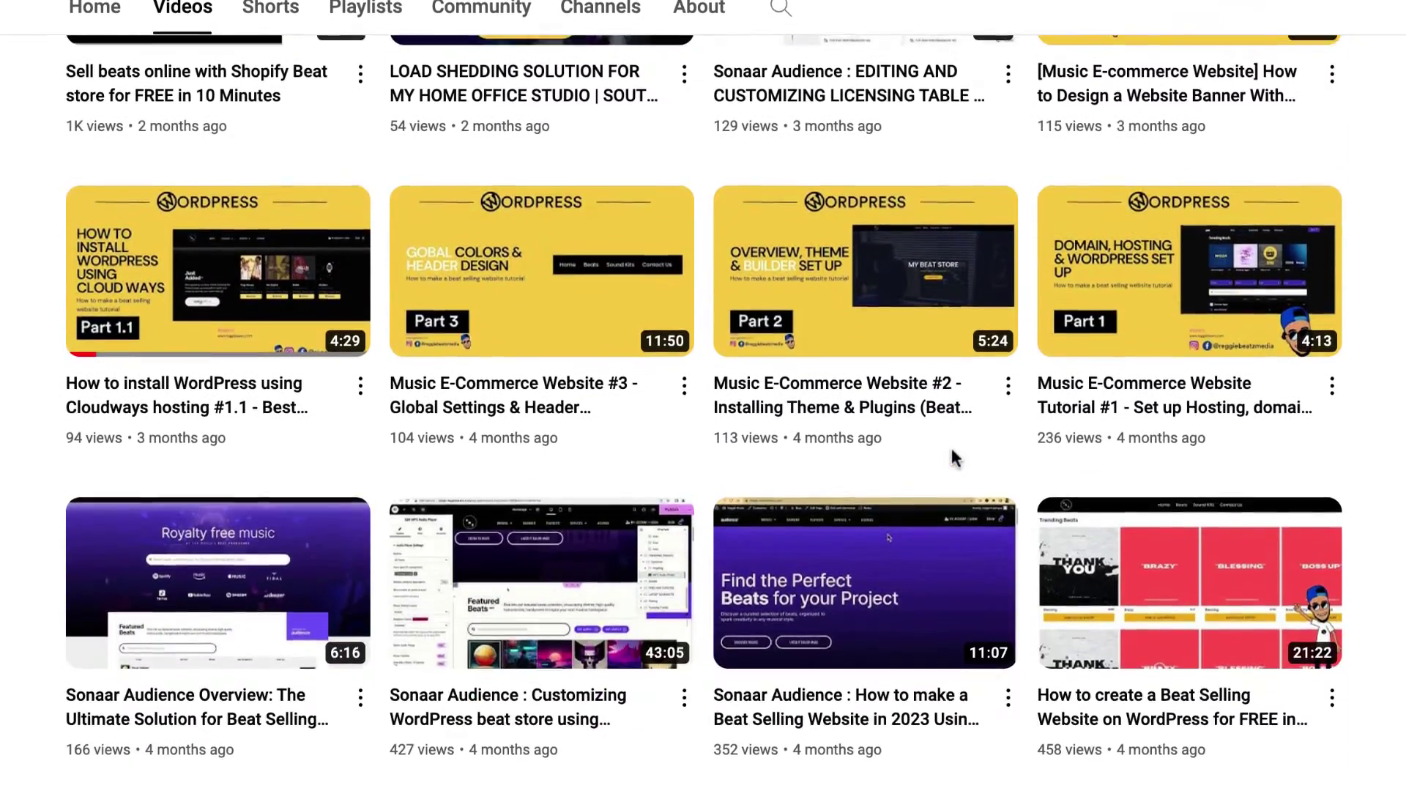
{"action": "scroll", "coordinate": [953, 451], "scroll_direction": "down", "scroll_amount": 5}
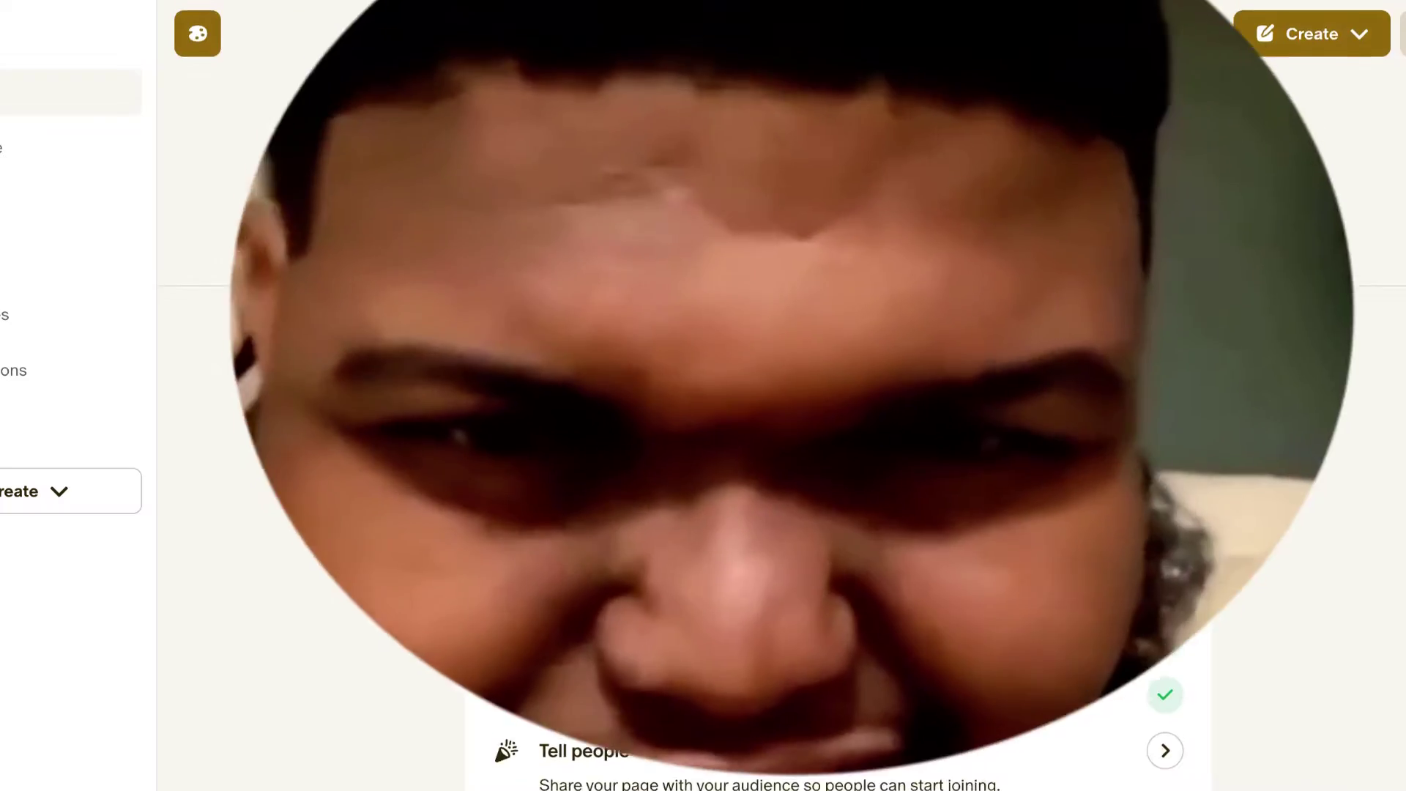
Browse the creator's Patreon posts, then open their Shop
{"action": "scroll", "coordinate": [1214, 402], "scroll_direction": "up", "scroll_amount": 5}
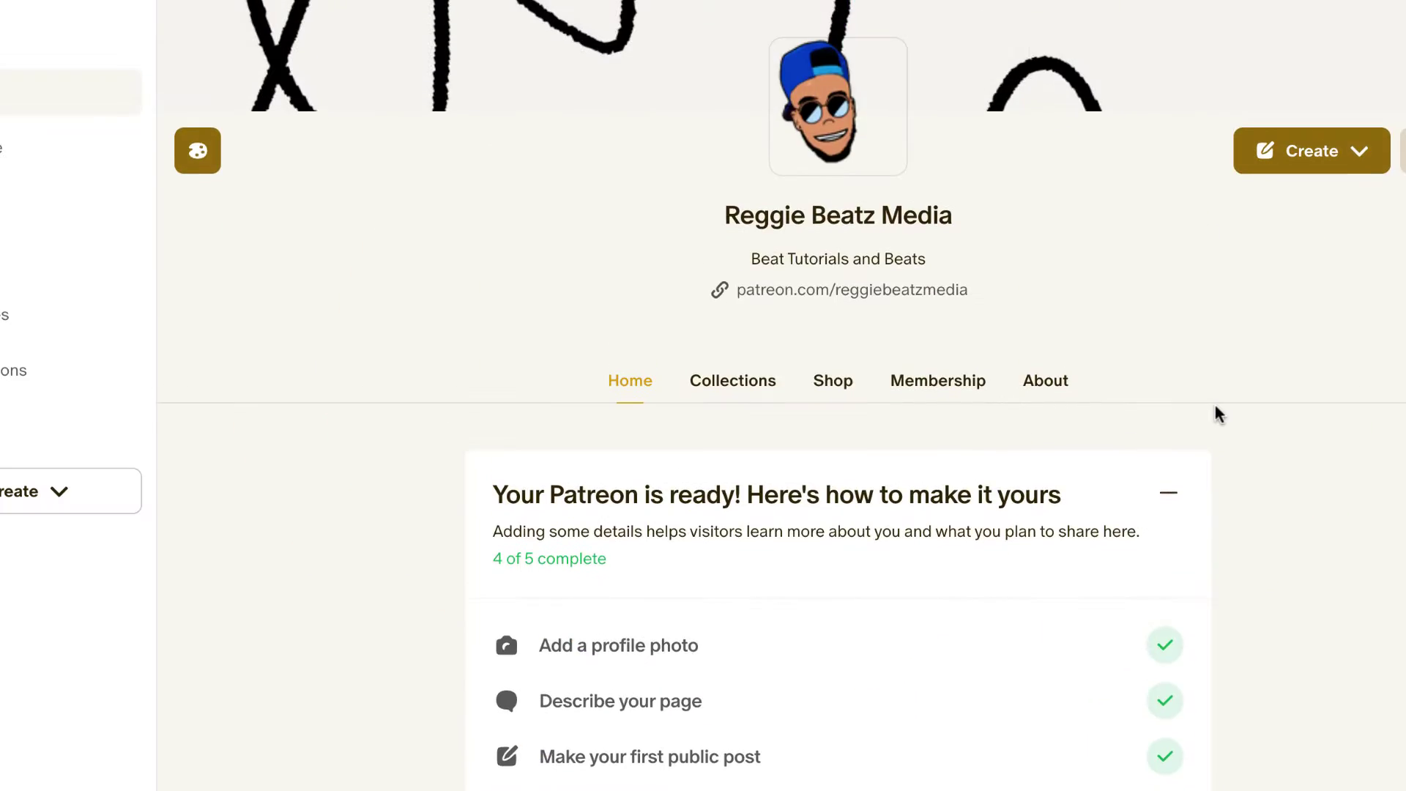
{"action": "scroll", "coordinate": [1237, 301], "scroll_direction": "down", "scroll_amount": 5}
{"action": "scroll", "coordinate": [1153, 383], "scroll_direction": "up", "scroll_amount": 2}
{"action": "scroll", "coordinate": [1152, 392], "scroll_direction": "down", "scroll_amount": 6}
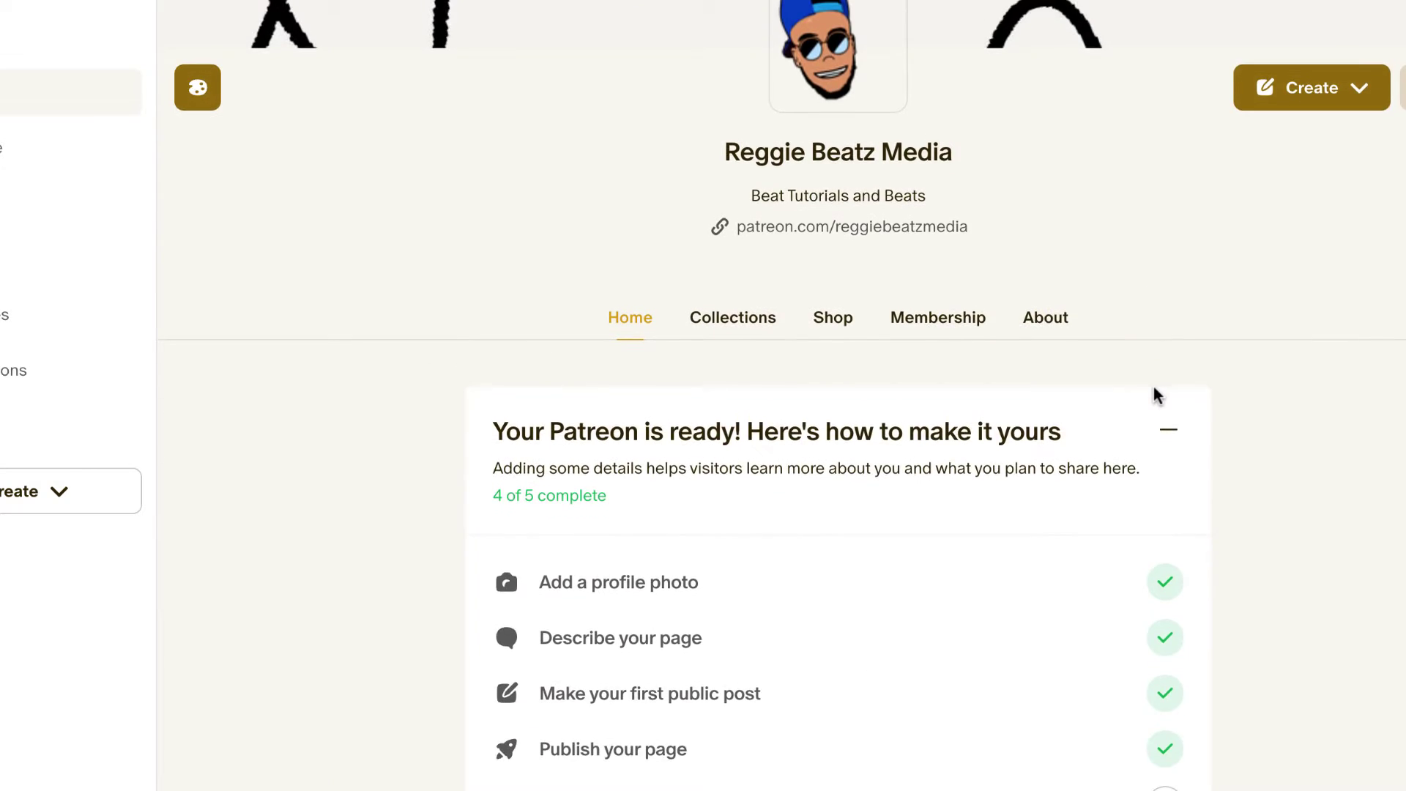
{"action": "scroll", "coordinate": [1156, 396], "scroll_direction": "down", "scroll_amount": 20}
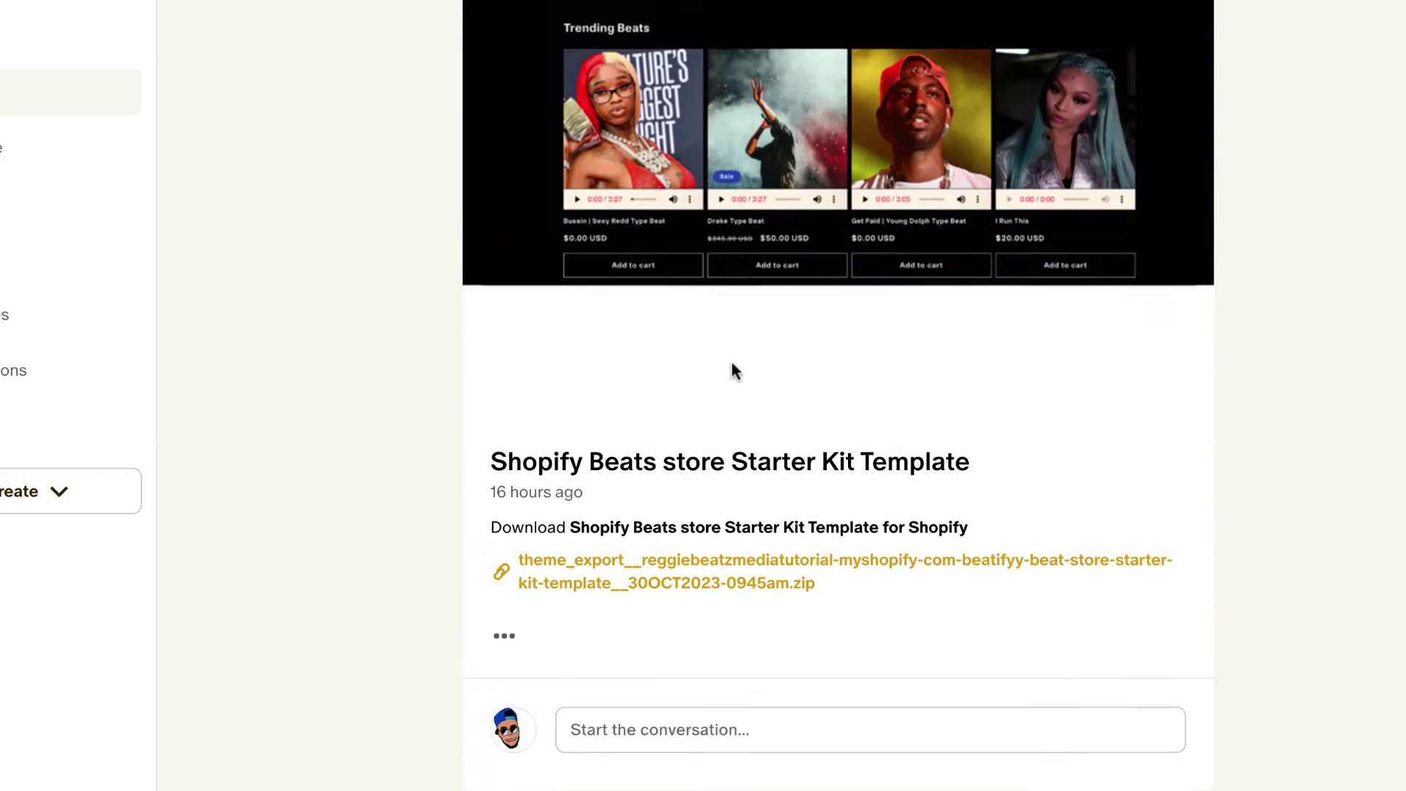
{"action": "scroll", "coordinate": [750, 449], "scroll_direction": "down", "scroll_amount": 19}
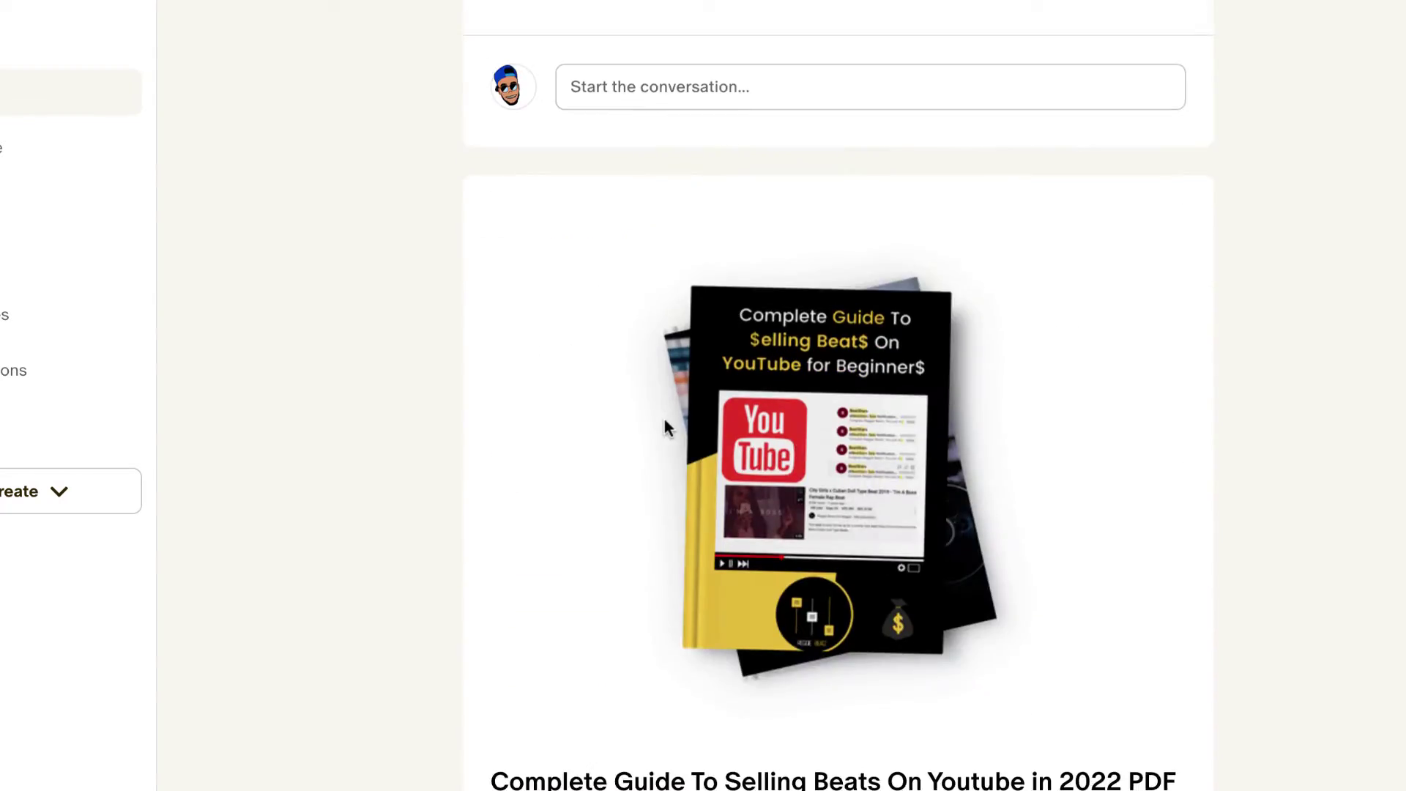
{"action": "scroll", "coordinate": [666, 423], "scroll_direction": "up", "scroll_amount": 20}
{"action": "scroll", "coordinate": [733, 381], "scroll_direction": "up", "scroll_amount": 20}
{"action": "left_click", "coordinate": [830, 352]}
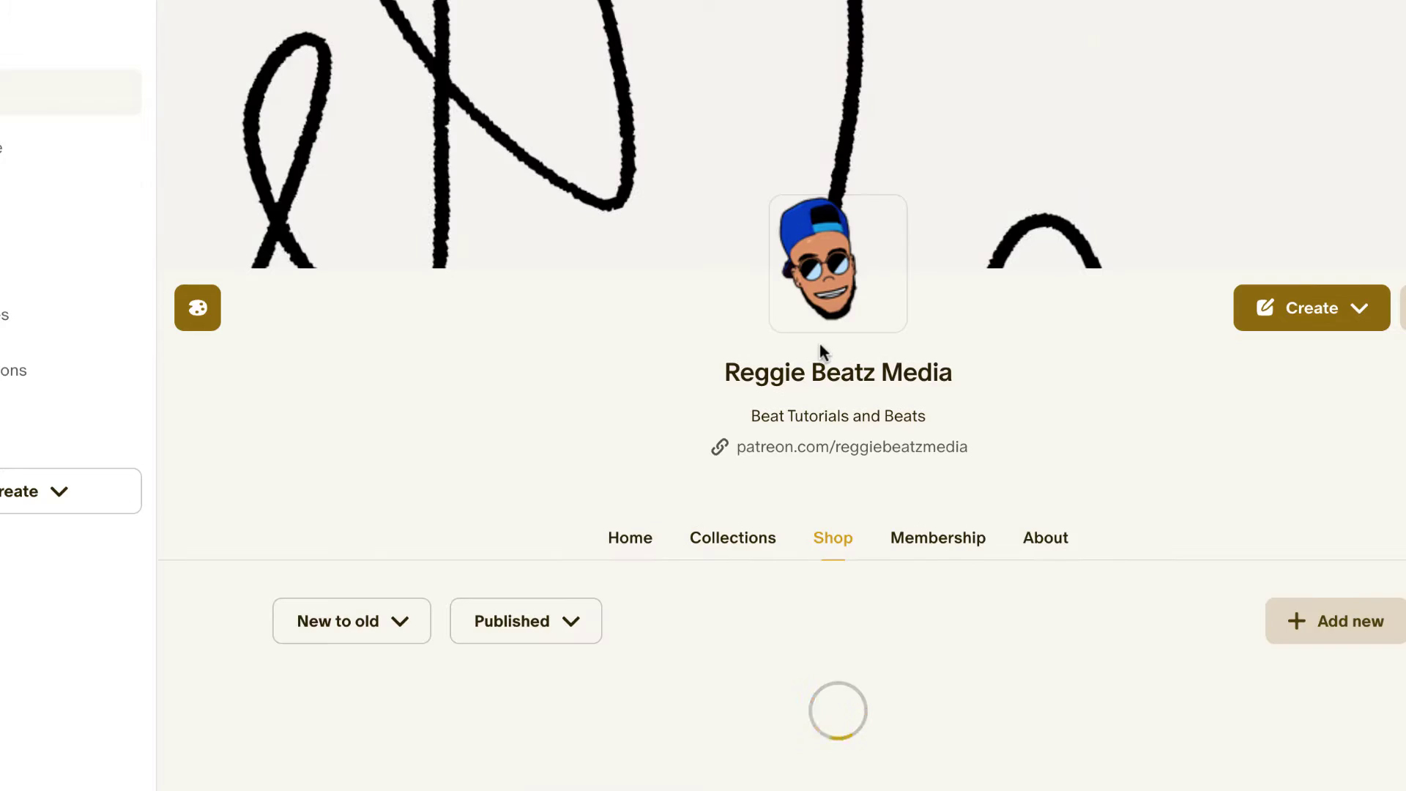
Show the $4.99/month Beat Store Maestro tier on the Membership page in full and select its description
{"action": "scroll", "coordinate": [827, 432], "scroll_direction": "down", "scroll_amount": 4}
{"action": "scroll", "coordinate": [878, 428], "scroll_direction": "up", "scroll_amount": 4}
{"action": "left_click", "coordinate": [926, 419]}
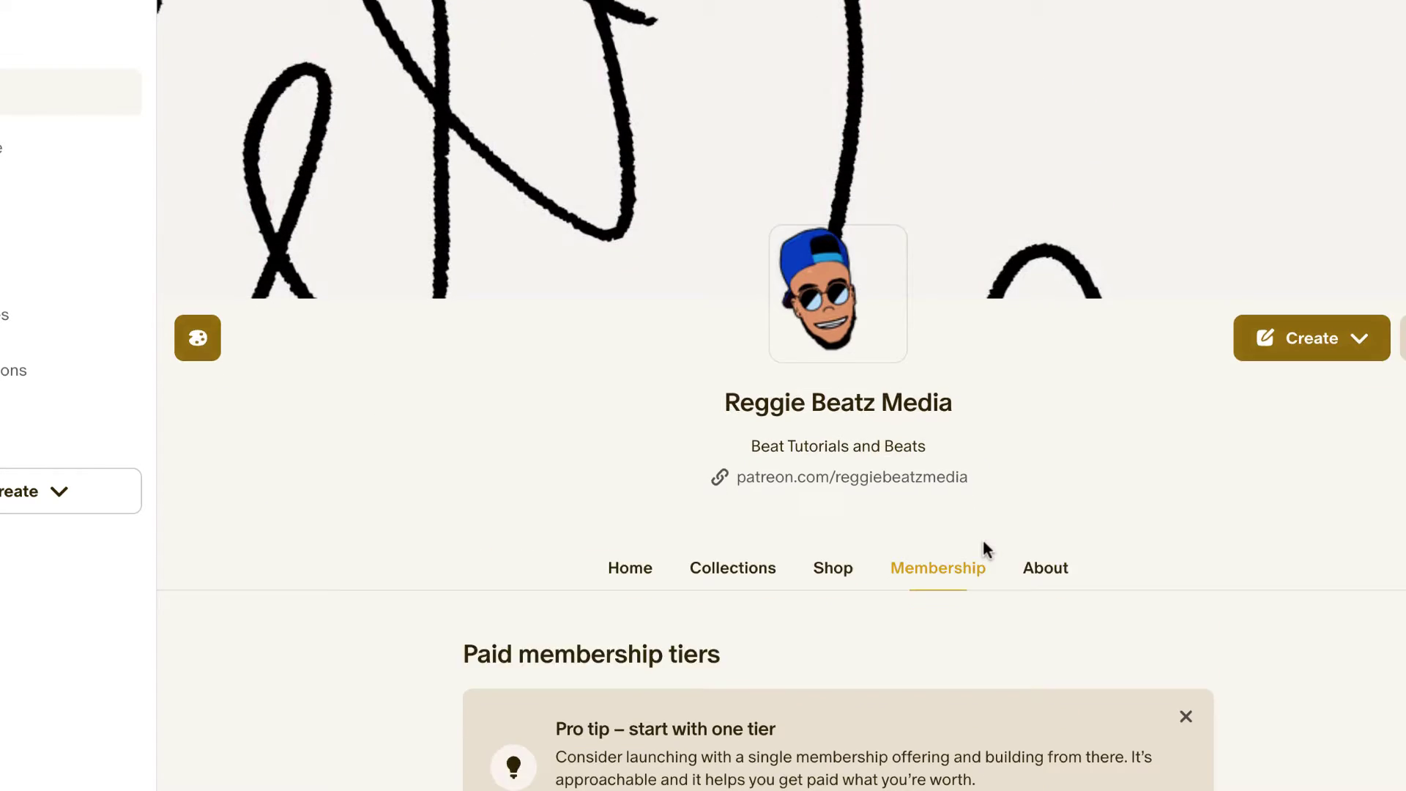
{"action": "scroll", "coordinate": [981, 535], "scroll_direction": "down", "scroll_amount": 5}
{"action": "left_click", "coordinate": [578, 617]}
{"action": "scroll", "coordinate": [728, 612], "scroll_direction": "down", "scroll_amount": 3}
{"action": "left_click_drag", "start_coordinate": [491, 355], "coordinate": [509, 378]}
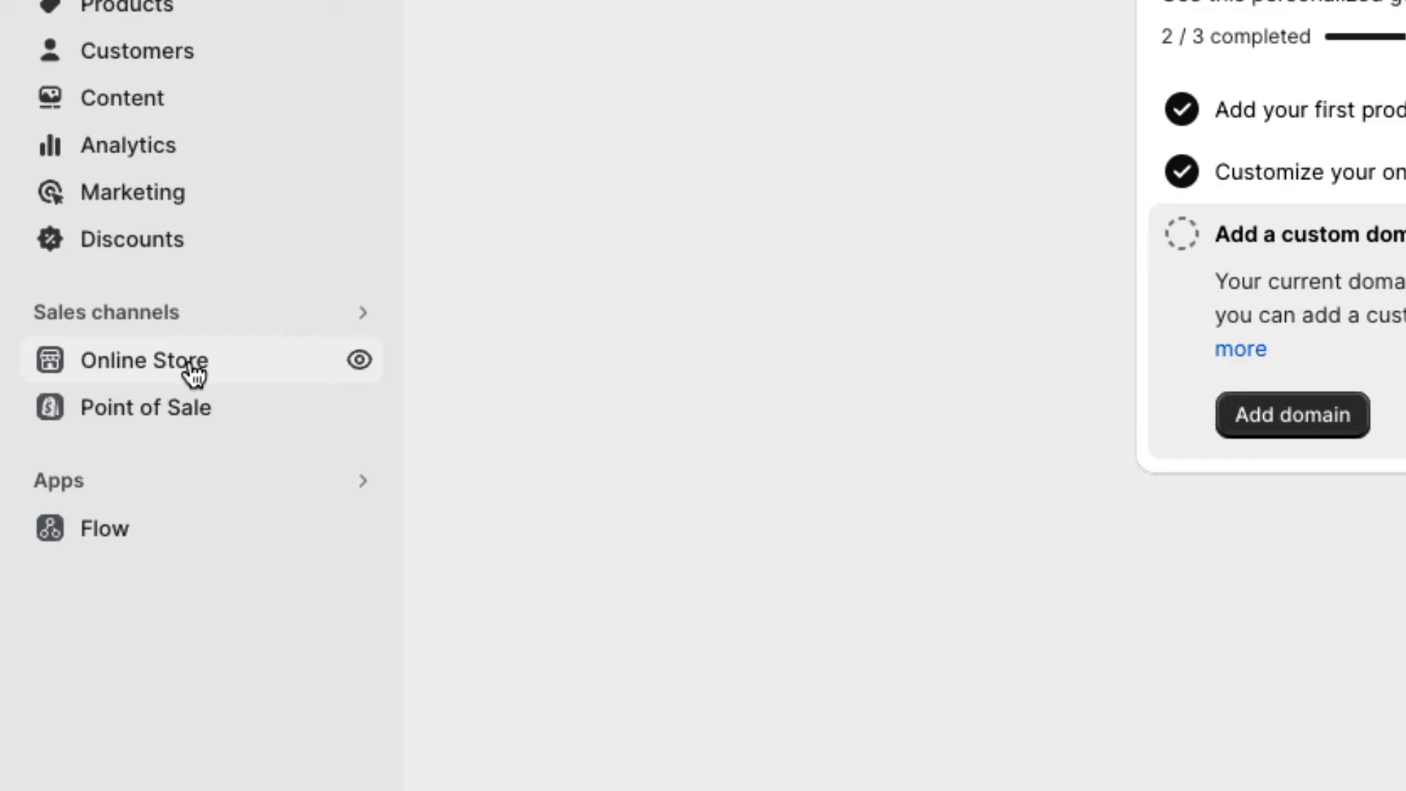
Open Online Store to show the Themes page with Dawn 11.0.0 as current theme
{"action": "left_click", "coordinate": [194, 374]}
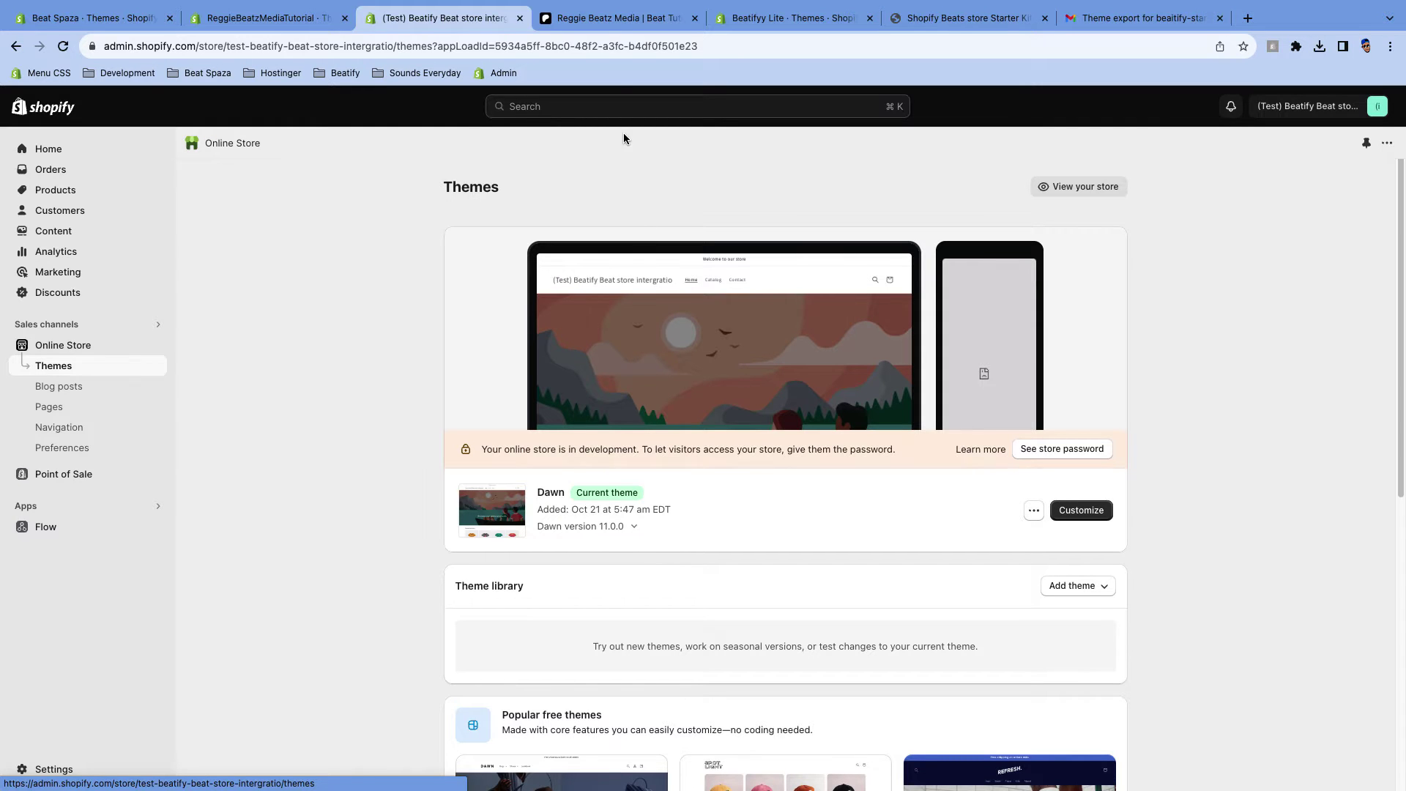
Show the $9.99 Shopify Beats store Starter Kit Template product page on Patreon and read its description
{"action": "left_click", "coordinate": [621, 28]}
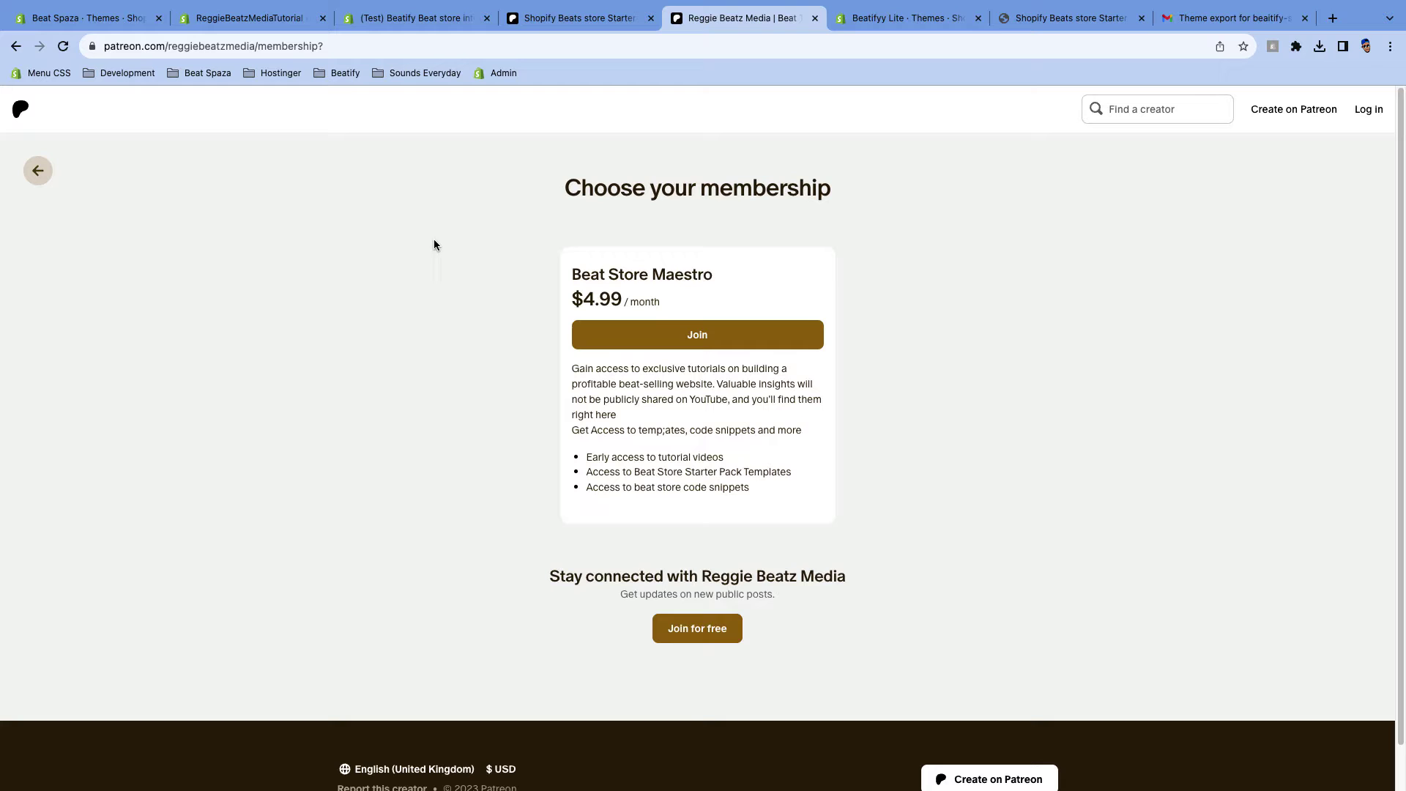
{"action": "left_click", "coordinate": [585, 29]}
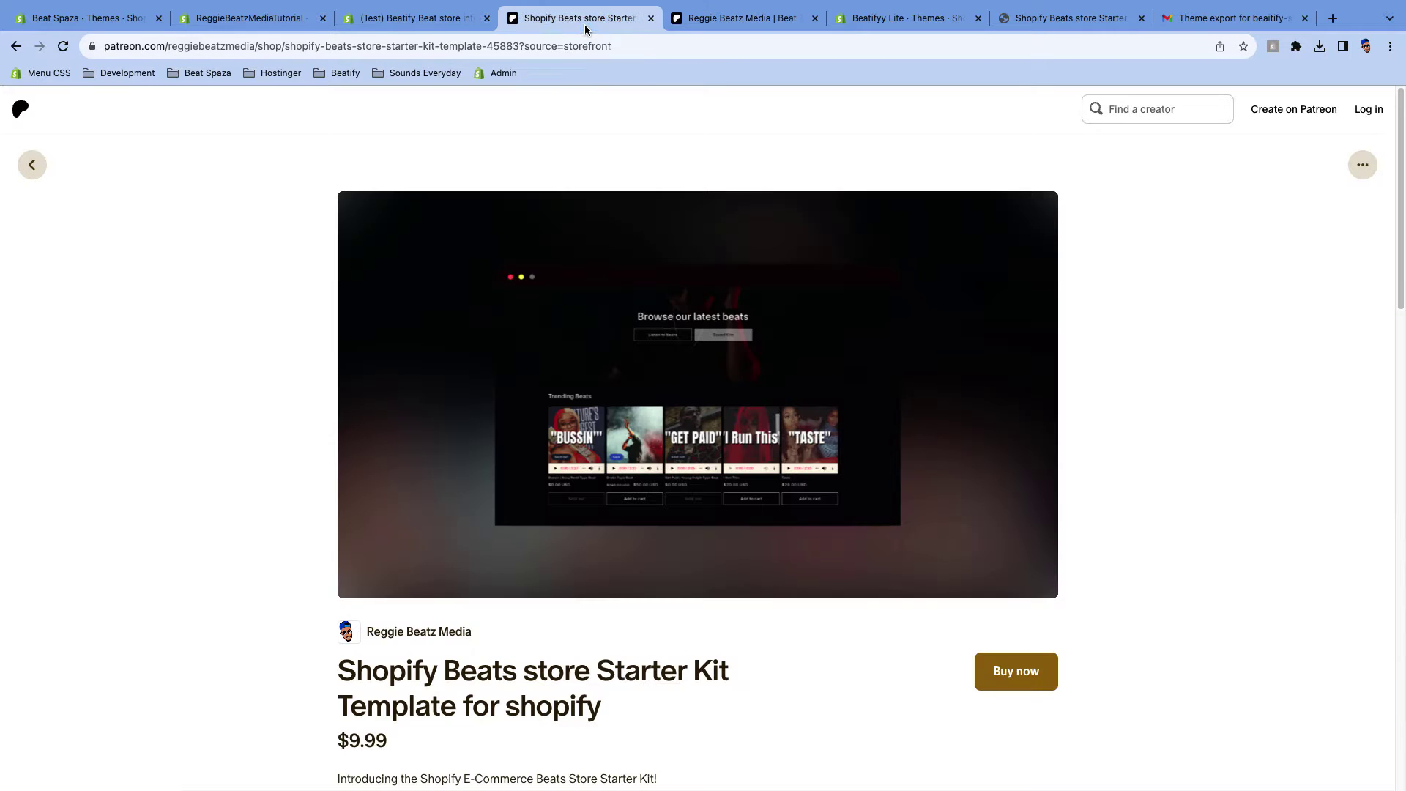
{"action": "scroll", "coordinate": [798, 307], "scroll_direction": "down", "scroll_amount": 5}
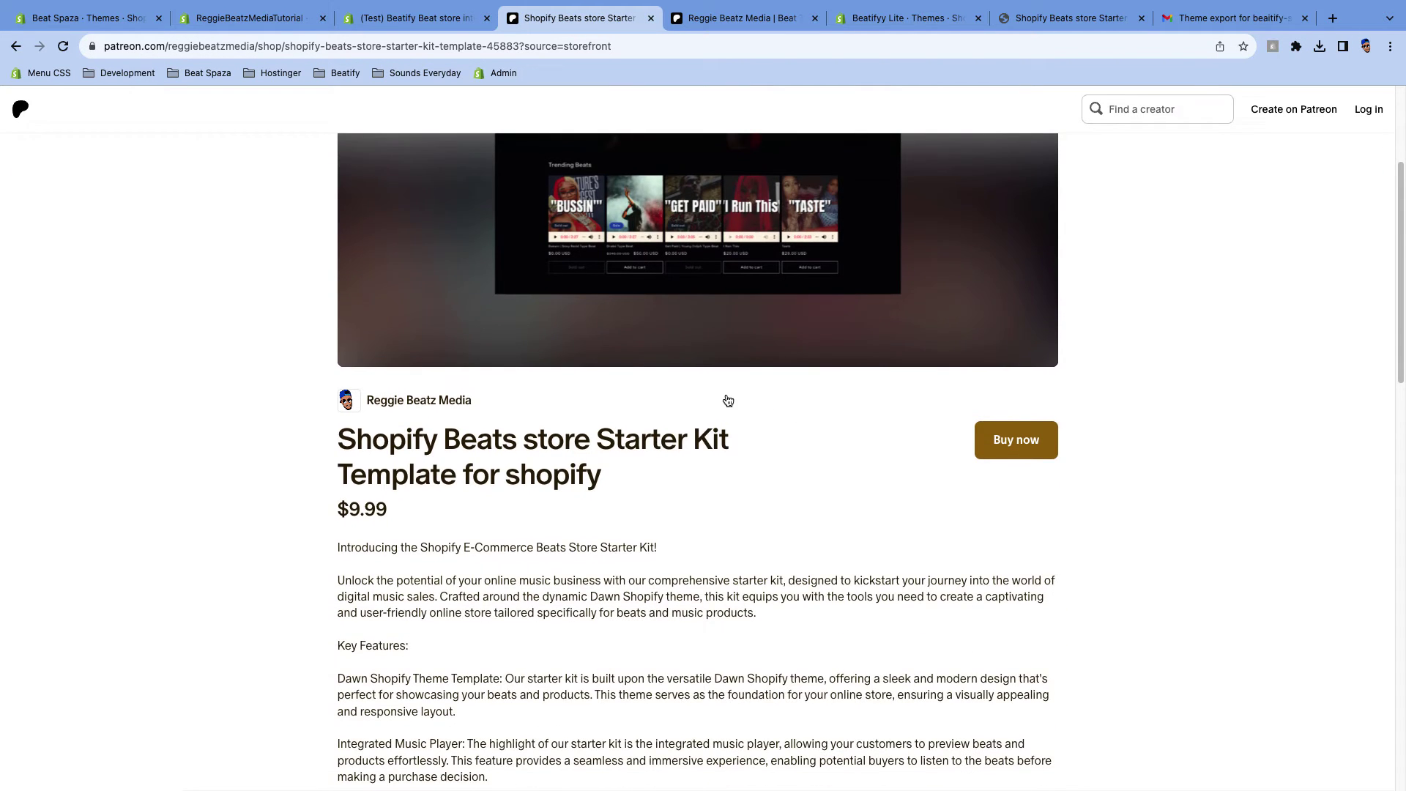
{"action": "scroll", "coordinate": [798, 307], "scroll_direction": "down", "scroll_amount": 4}
{"action": "scroll", "coordinate": [823, 339], "scroll_direction": "up", "scroll_amount": 8}
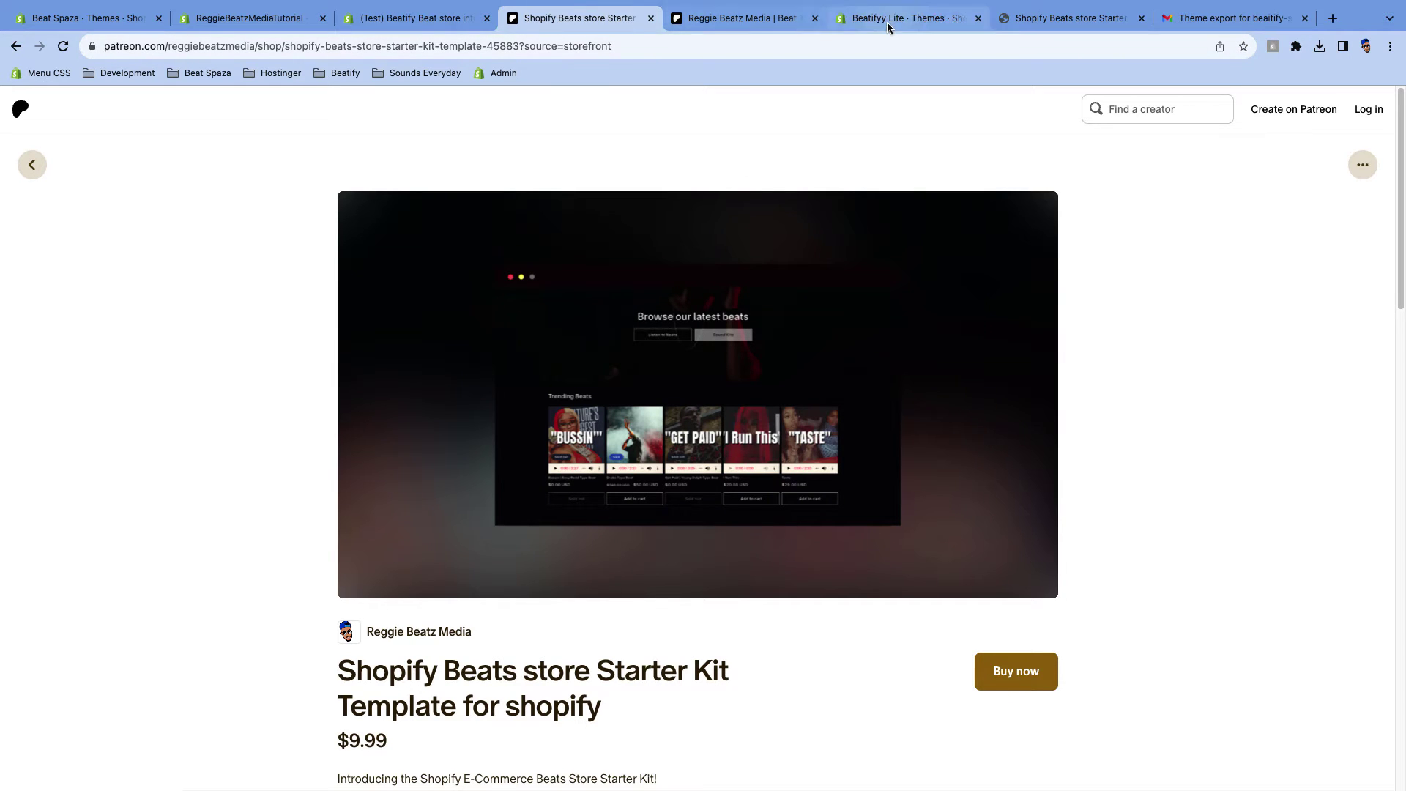
Upload the Beatifyy beat store starter kit zip from Downloads as a new theme
{"action": "left_click", "coordinate": [446, 20]}
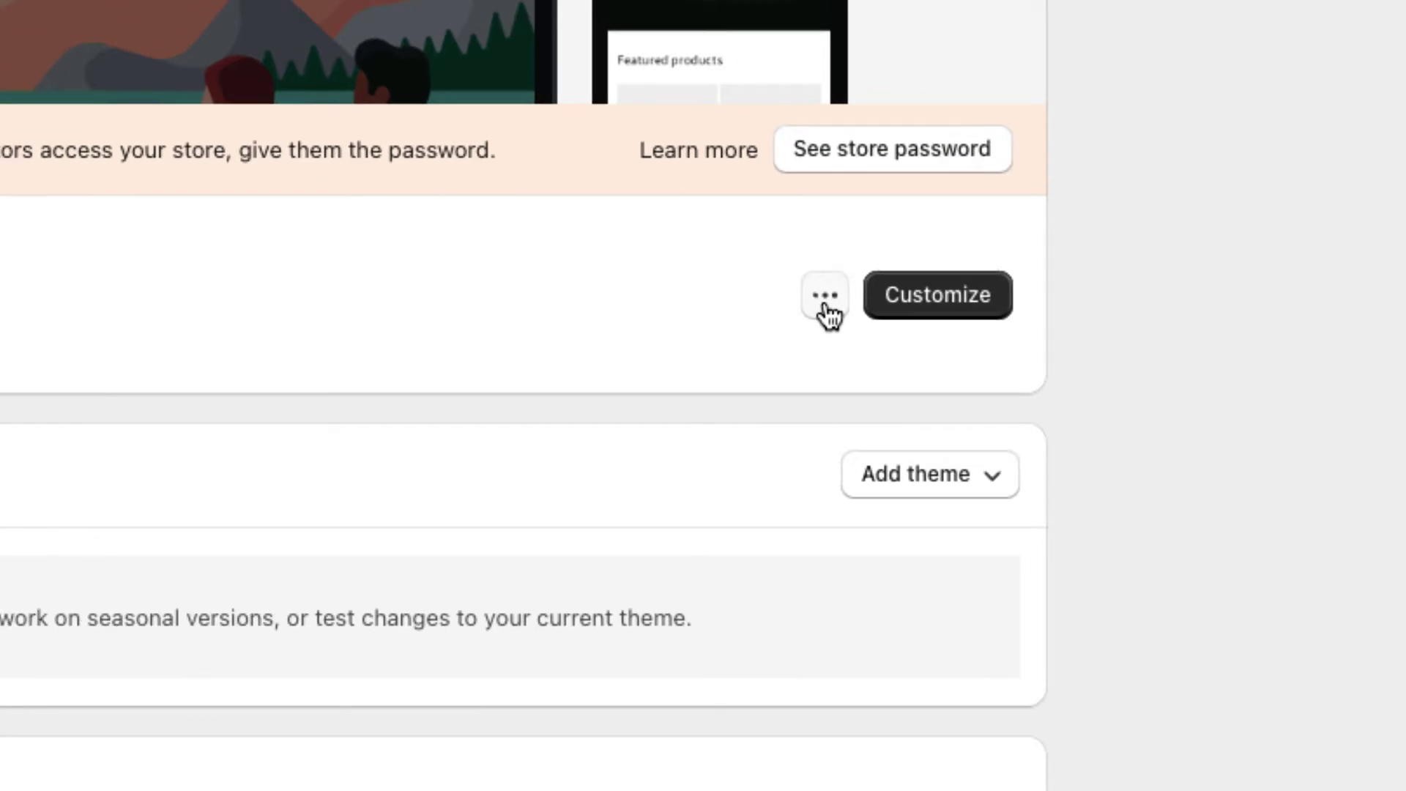
{"action": "left_click", "coordinate": [914, 471]}
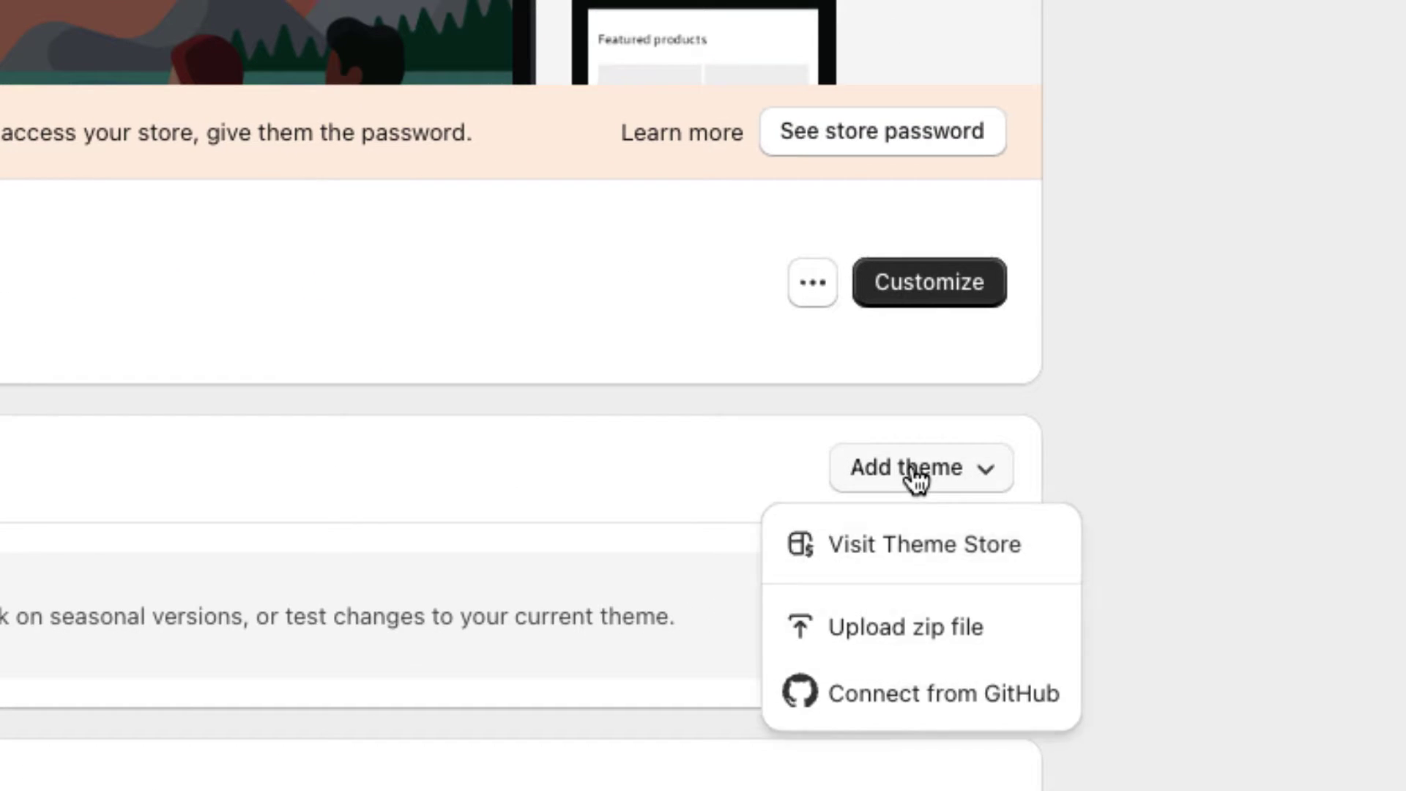
{"action": "left_click", "coordinate": [934, 637]}
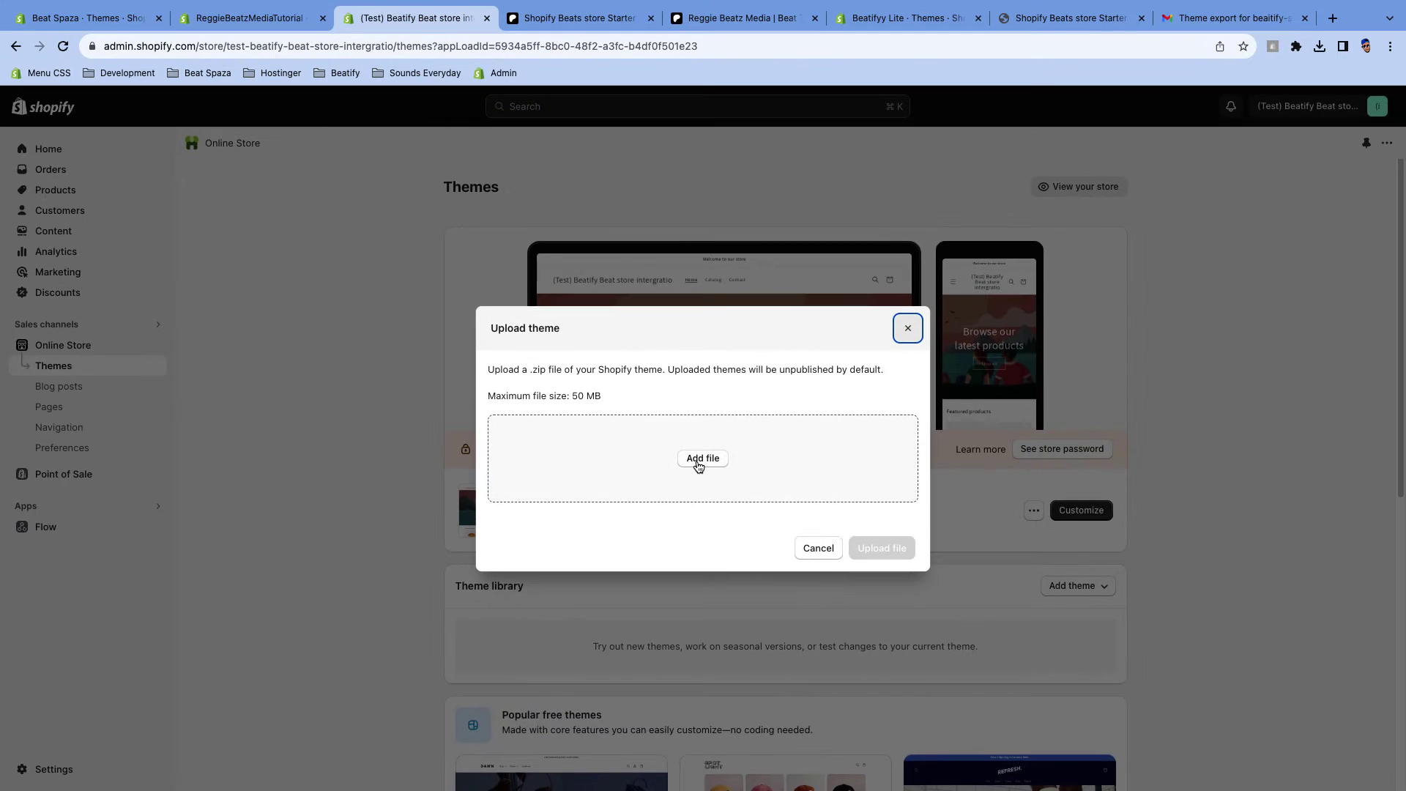
{"action": "left_click", "coordinate": [698, 461]}
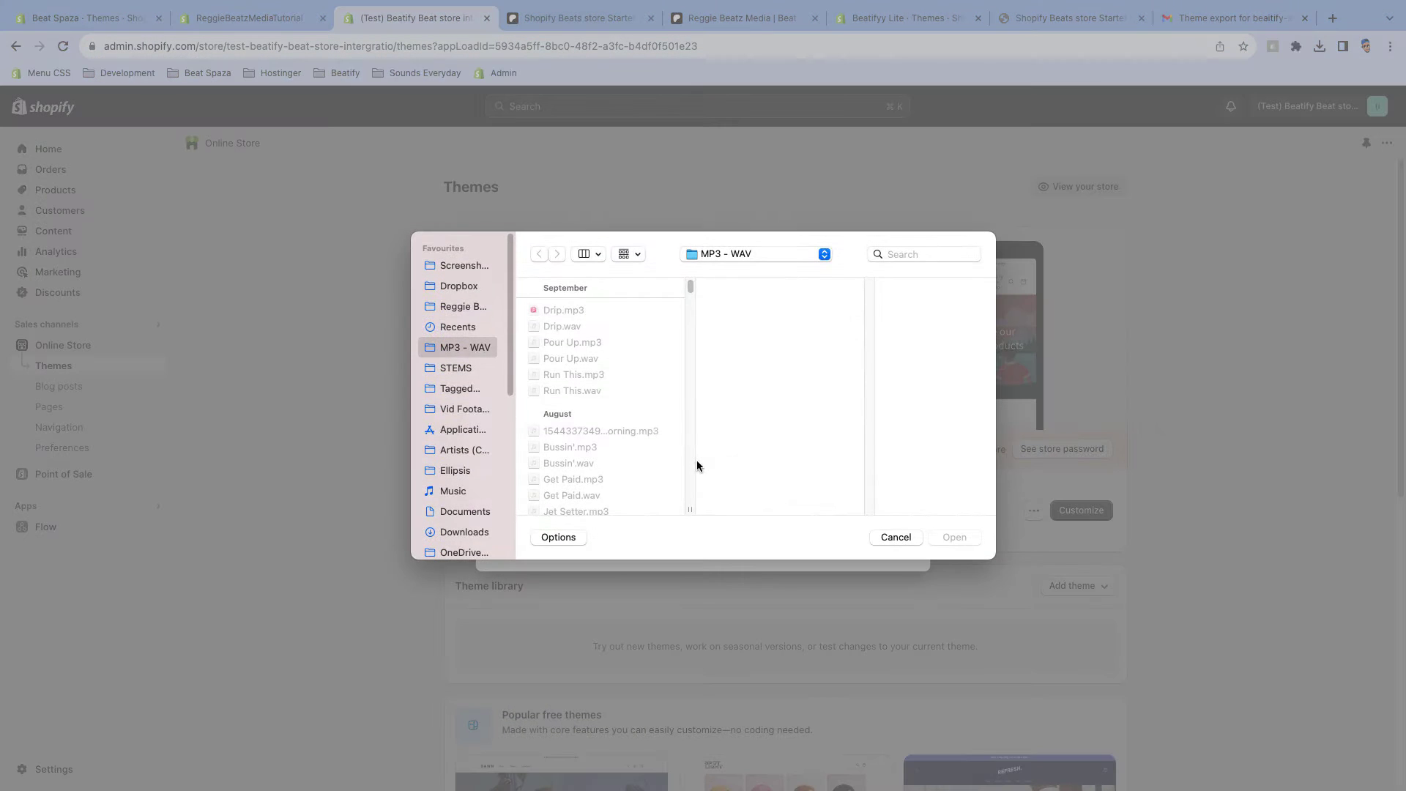
{"action": "left_click", "coordinate": [473, 534]}
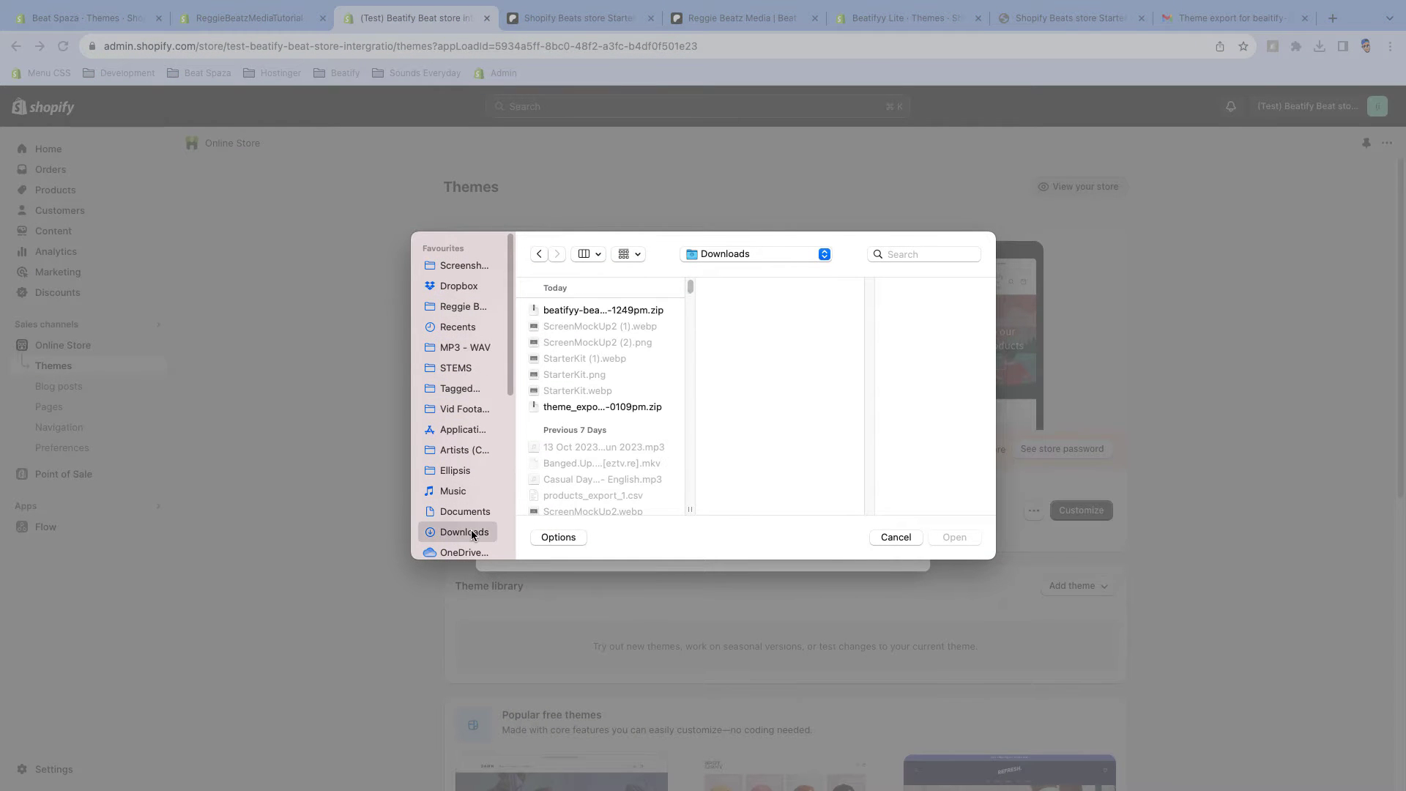
{"action": "left_click", "coordinate": [619, 312]}
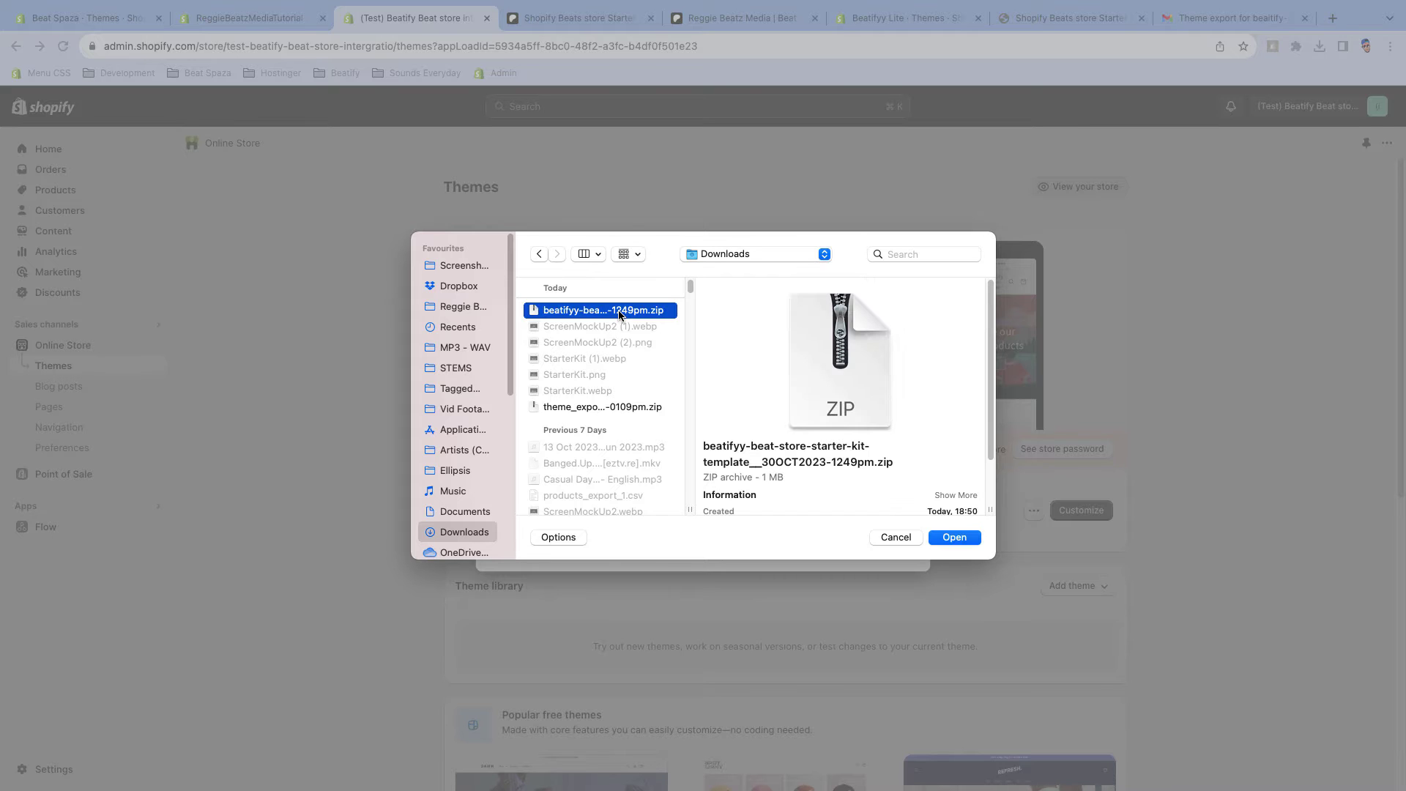
{"action": "left_click", "coordinate": [956, 539]}
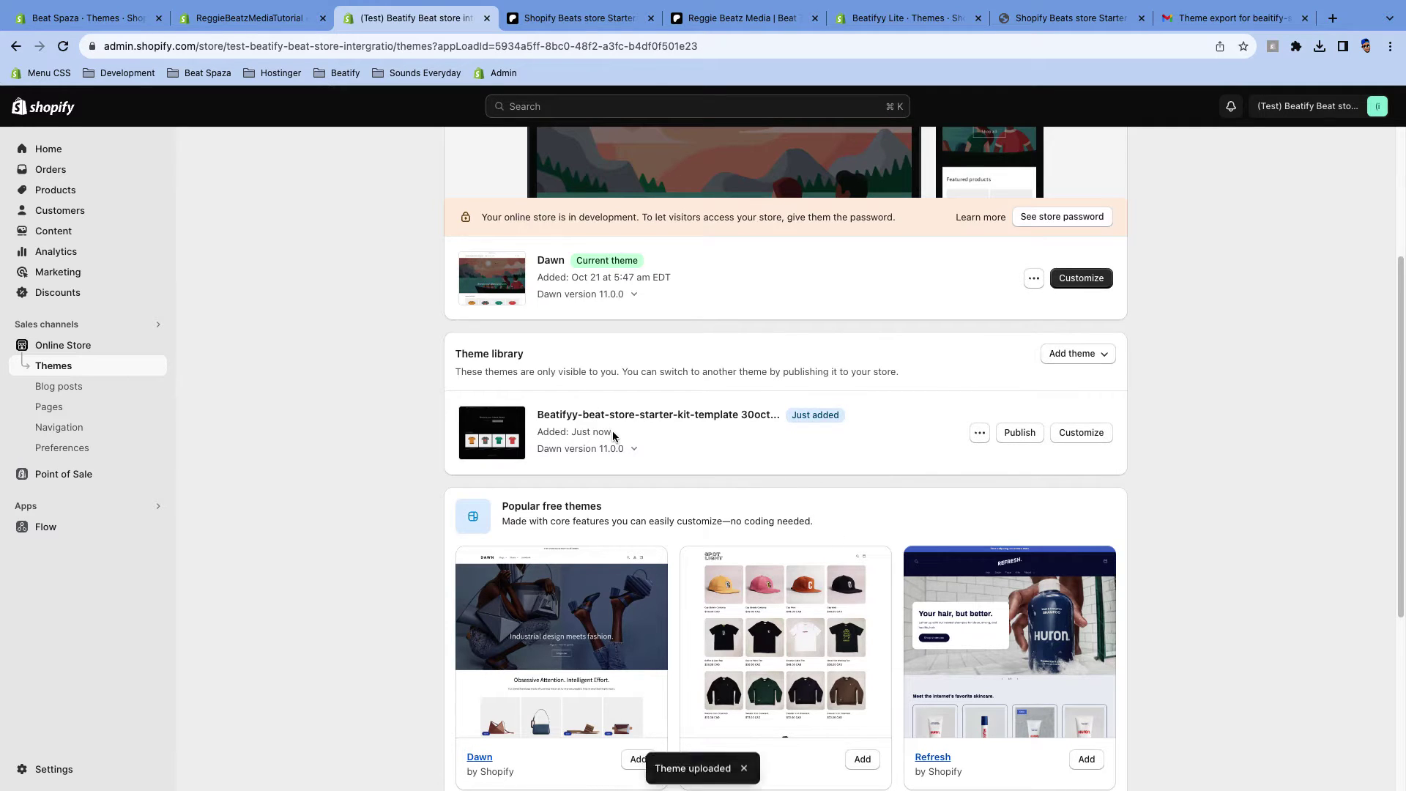
Publish the Beatifyy starter kit theme and view the live storefront in a new tab
{"action": "left_click", "coordinate": [1016, 433]}
{"action": "left_click", "coordinate": [893, 542]}
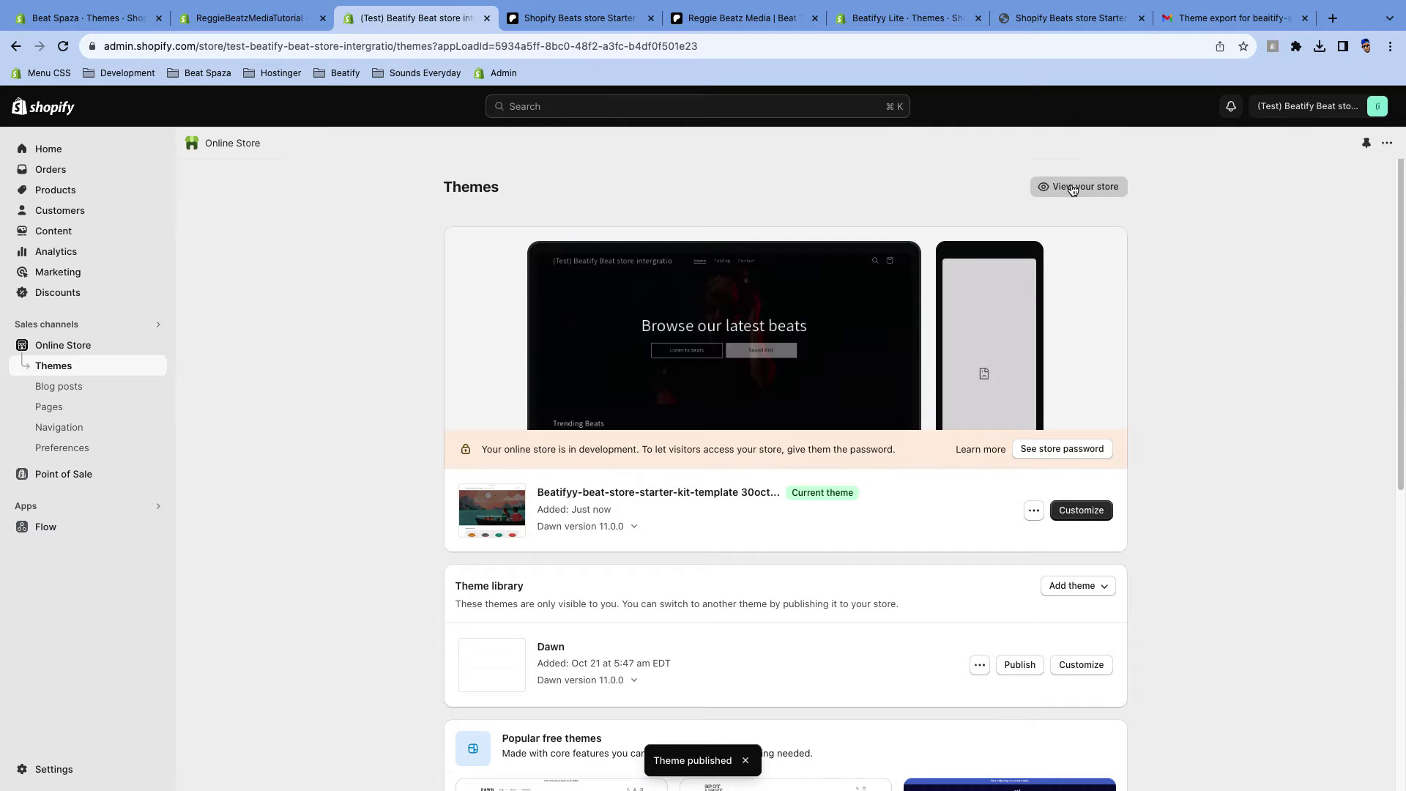
{"action": "left_click", "coordinate": [1073, 188]}
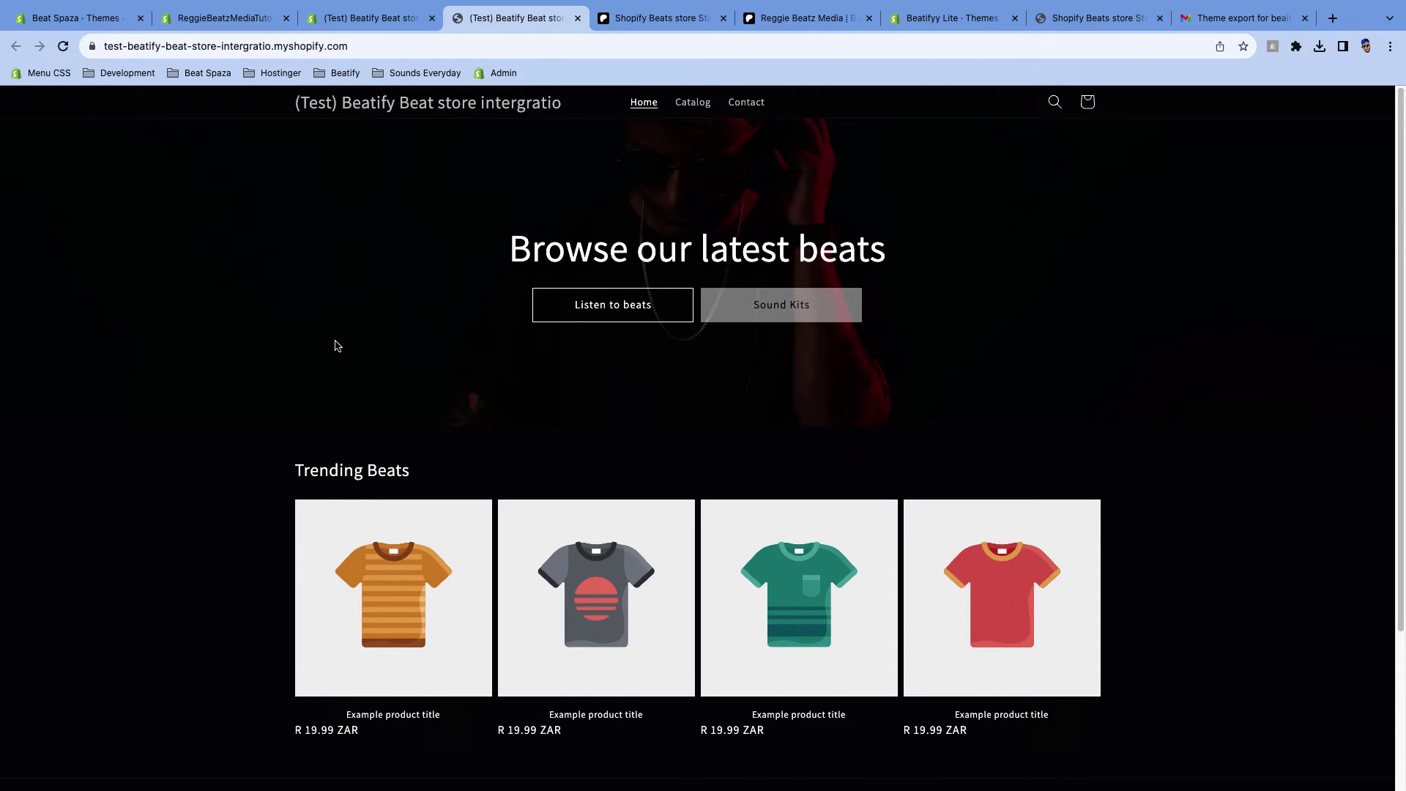
Scroll through the storefront's Trending Beats, then return to the admin Themes page
{"action": "scroll", "coordinate": [337, 346], "scroll_direction": "down", "scroll_amount": 3}
{"action": "scroll", "coordinate": [191, 317], "scroll_direction": "up", "scroll_amount": 3}
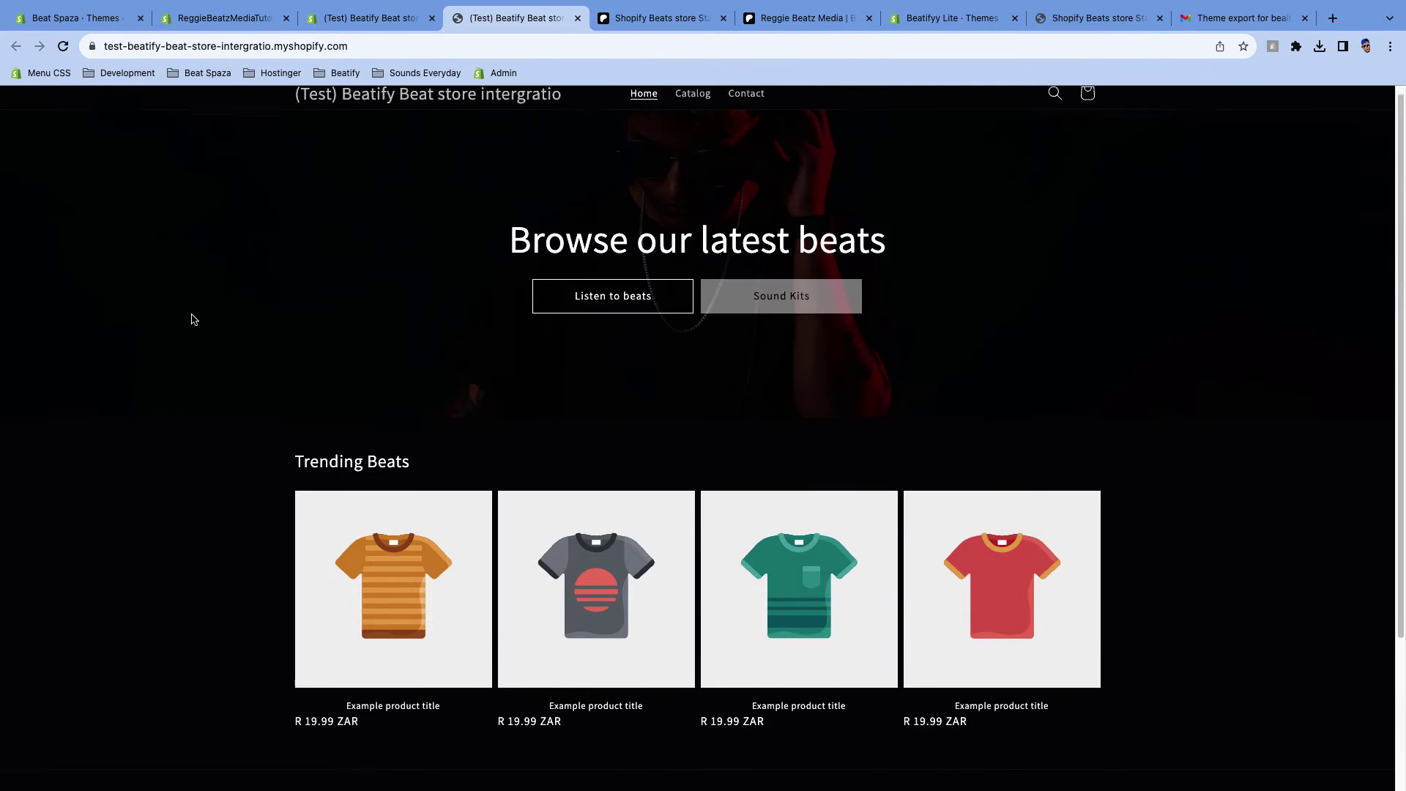
{"action": "scroll", "coordinate": [193, 320], "scroll_direction": "down", "scroll_amount": 3}
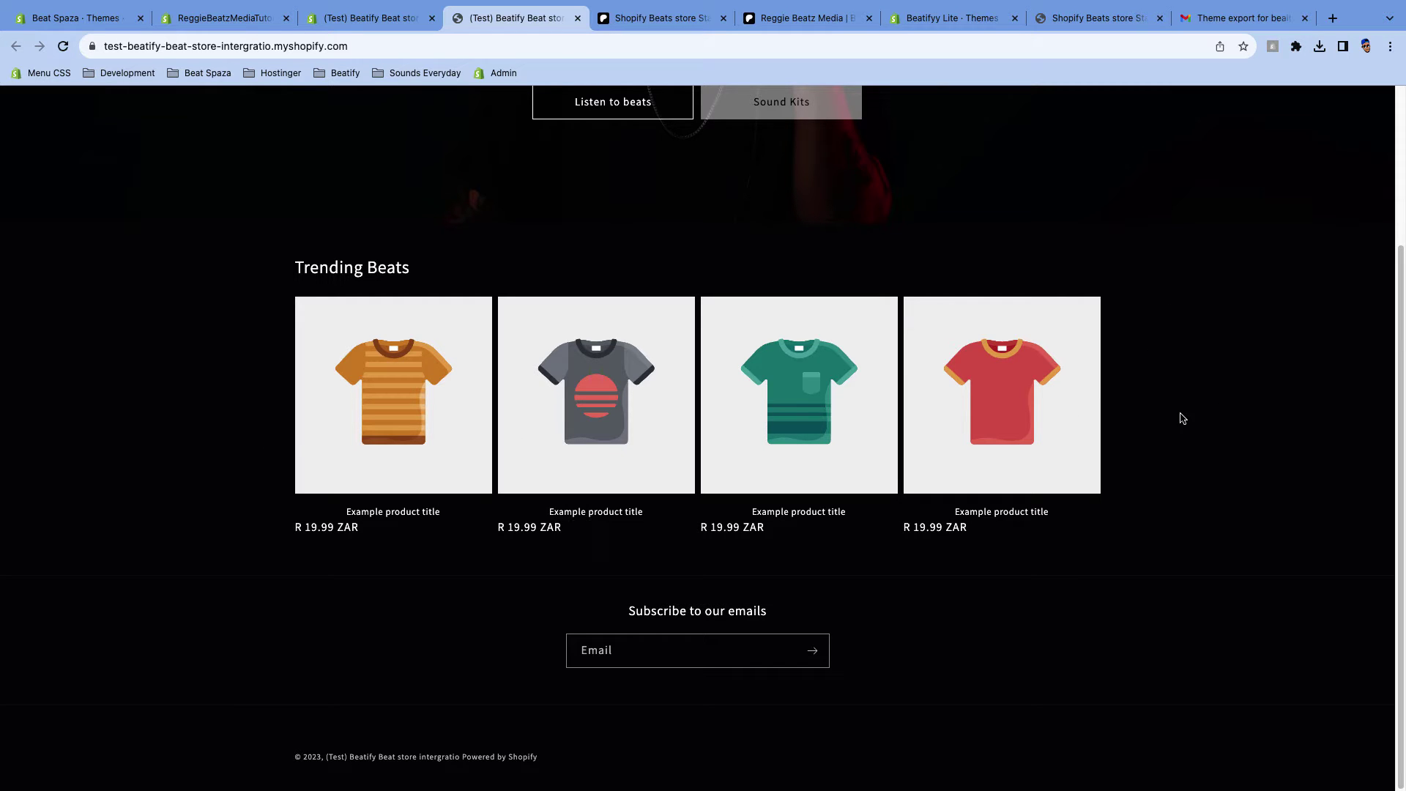
{"action": "scroll", "coordinate": [584, 428], "scroll_direction": "up", "scroll_amount": 3}
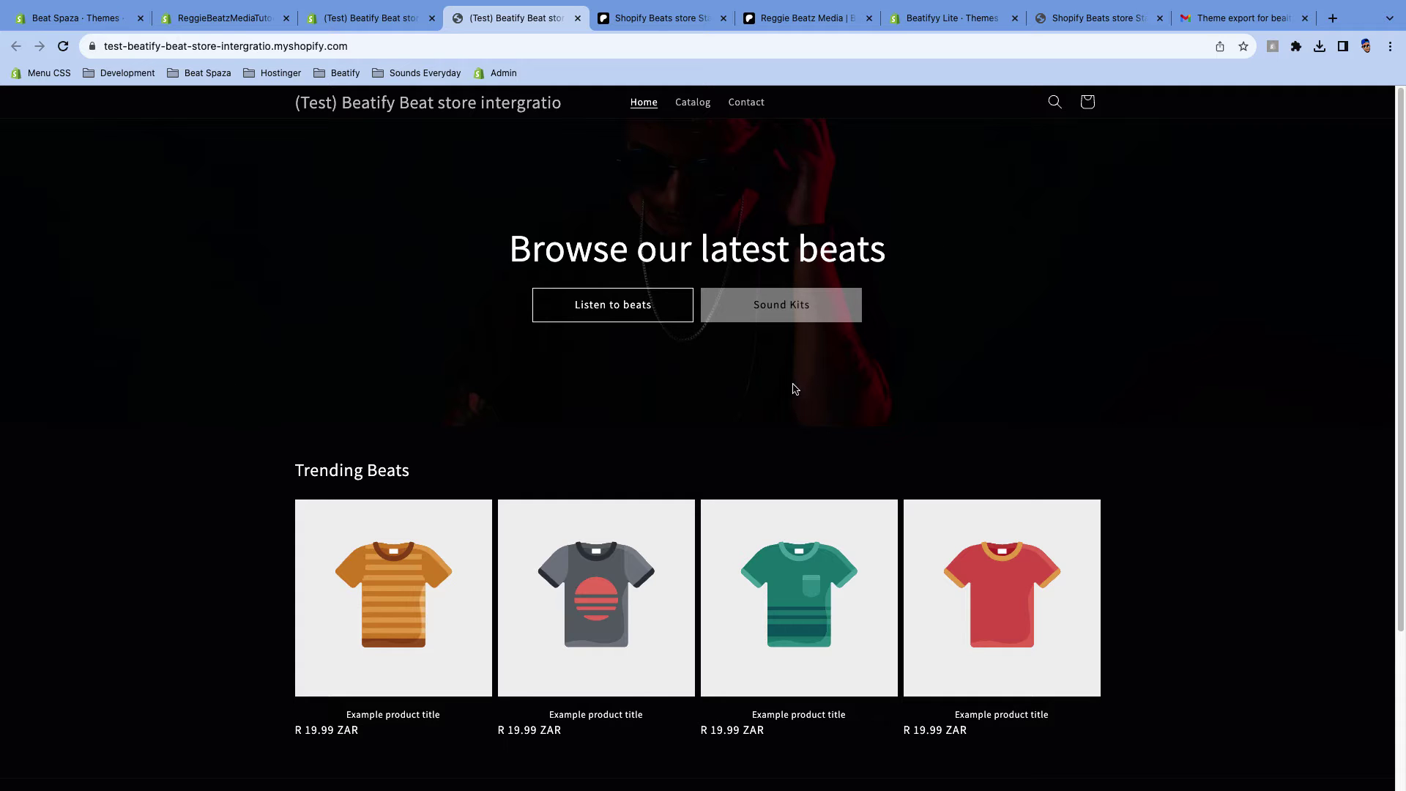
{"action": "left_click", "coordinate": [383, 22]}
{"action": "key", "text": "ctrl+Tab"}
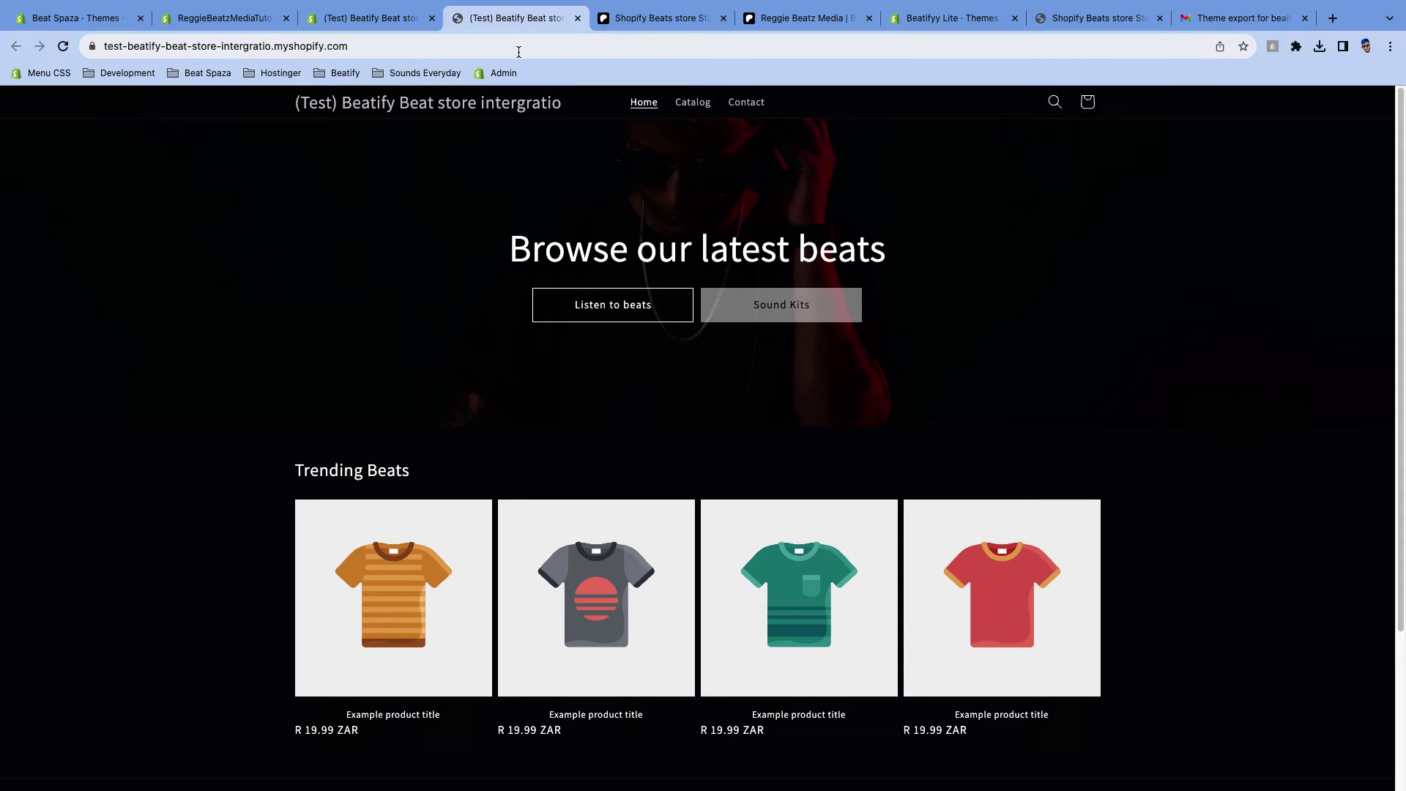
Start a new product titled 'Beat Tes 1' from the Products list
{"action": "left_click", "coordinate": [383, 22]}
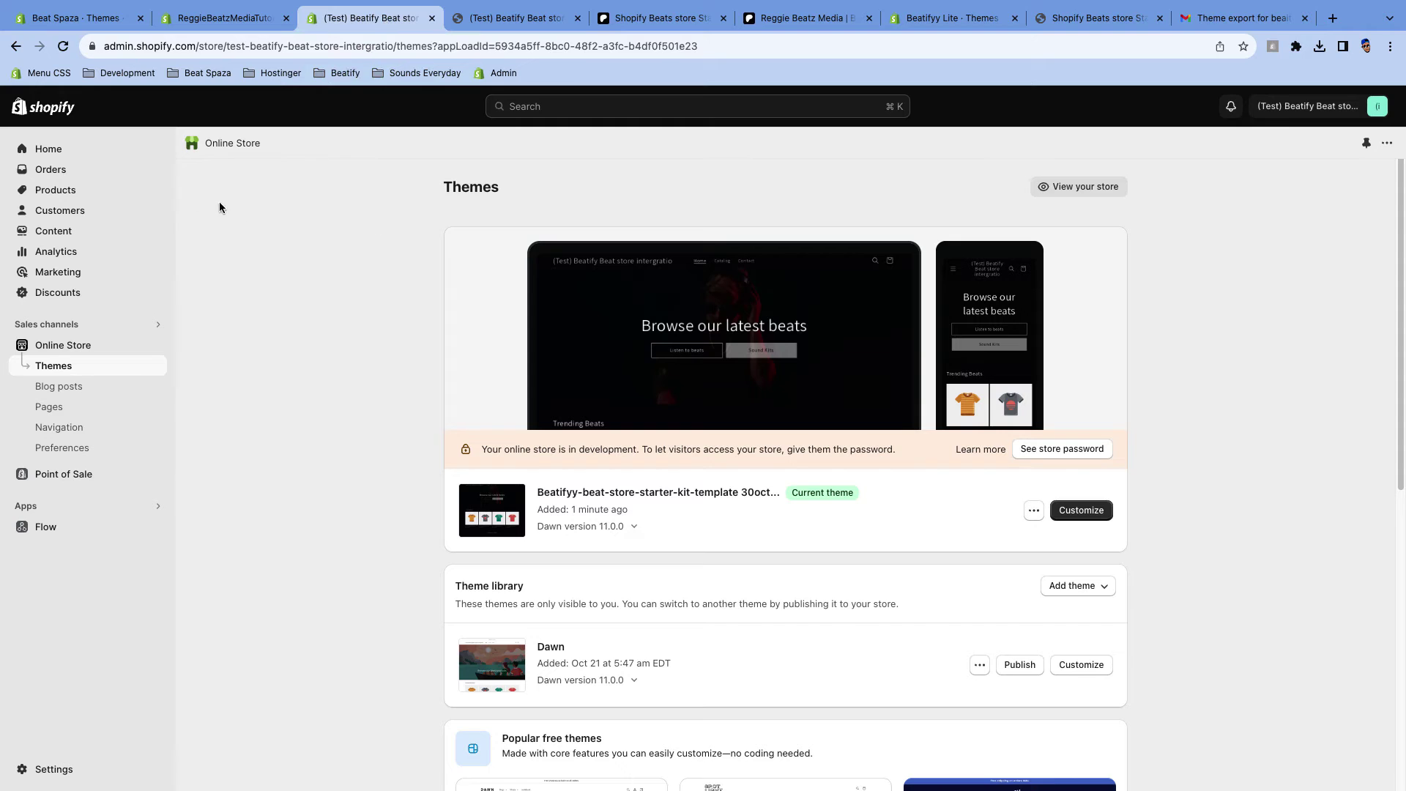
{"action": "left_click", "coordinate": [74, 190]}
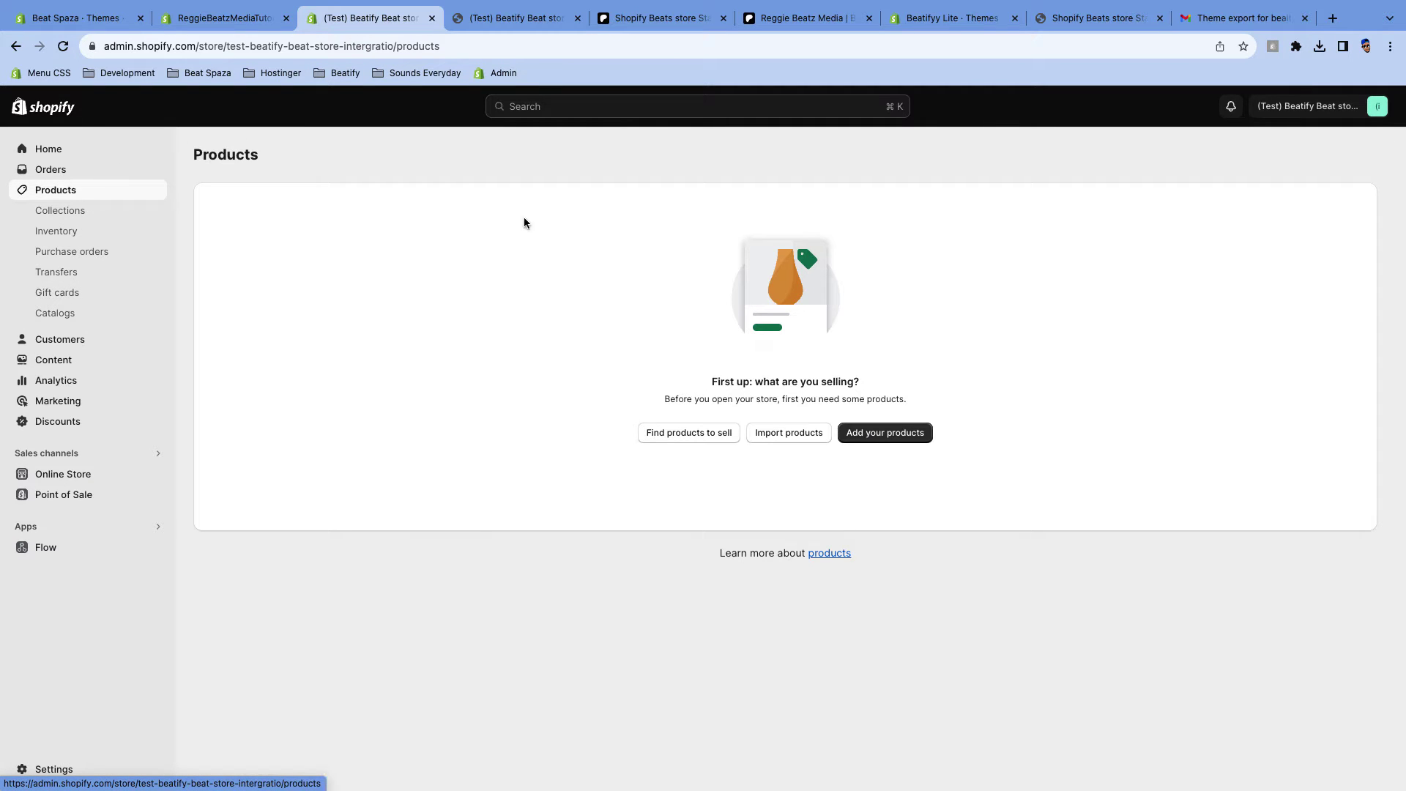
{"action": "left_click", "coordinate": [879, 433]}
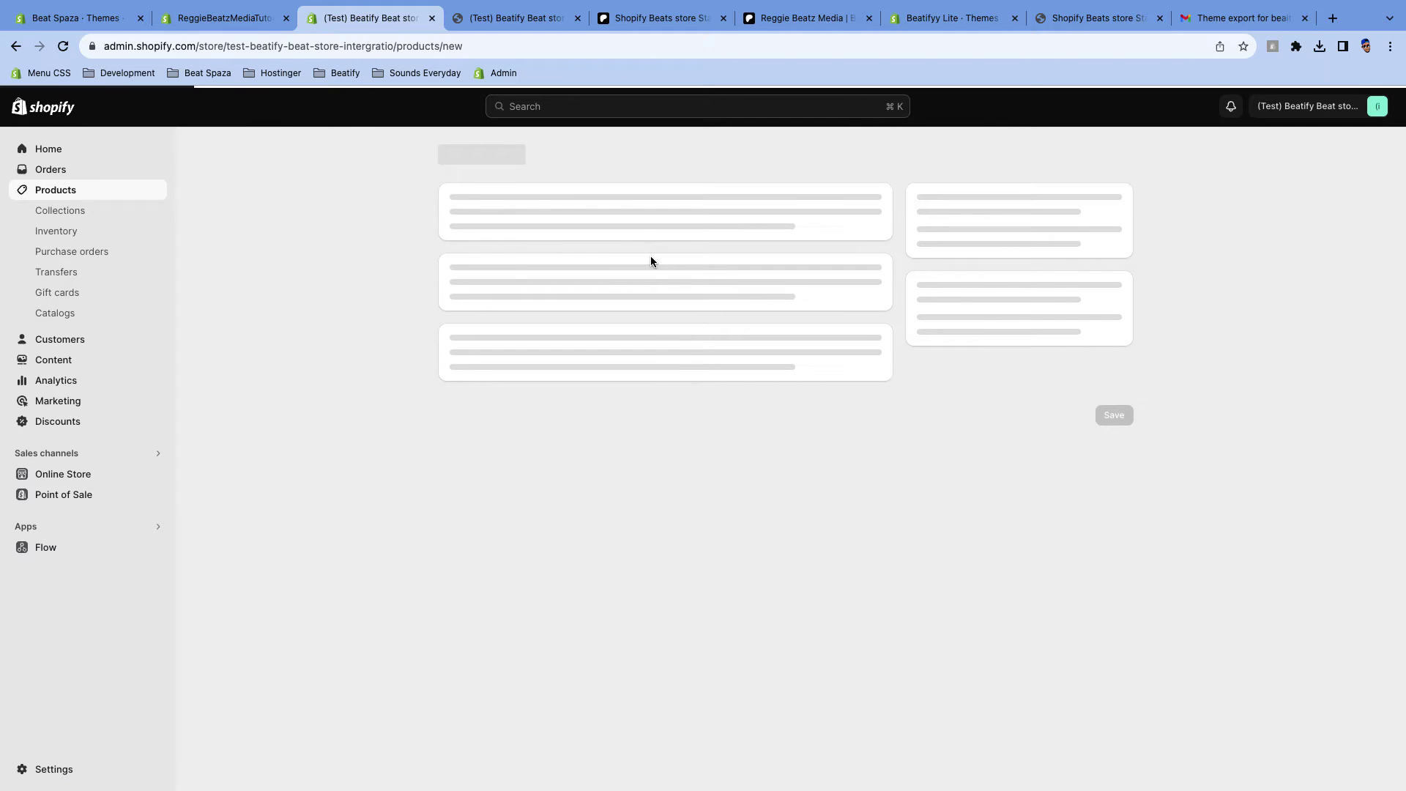
{"action": "left_click", "coordinate": [554, 221]}
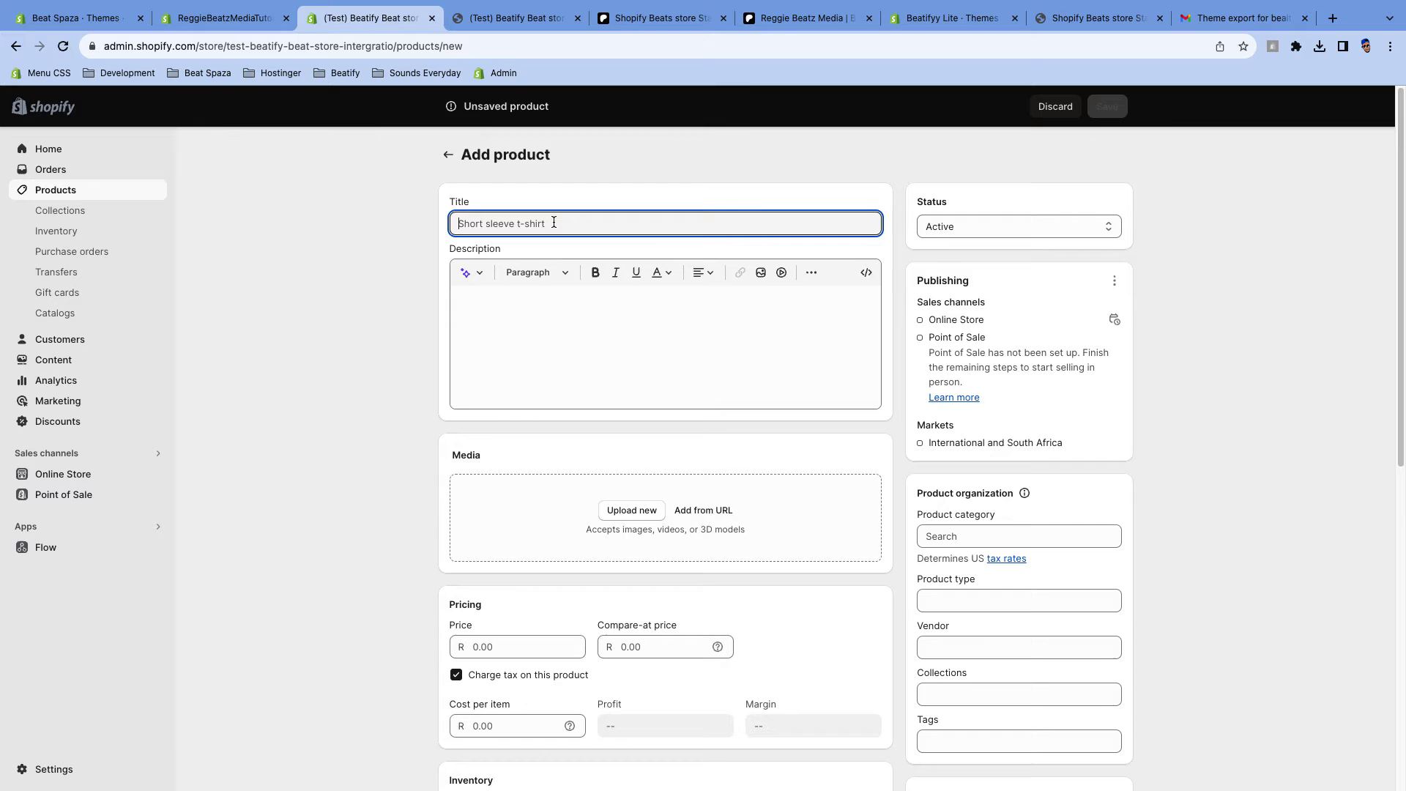
{"action": "type", "text": "Beat Tes 1"}
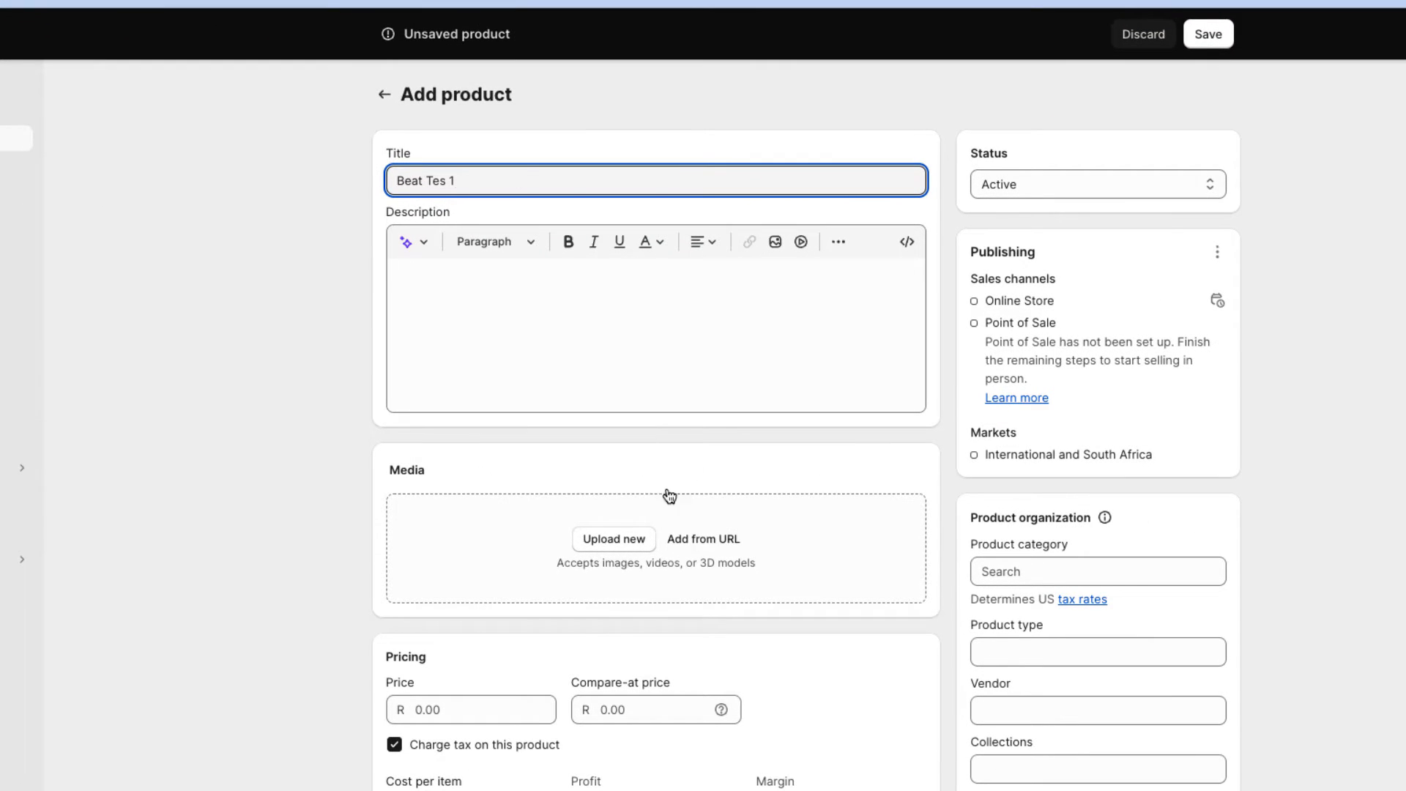
Add the black-and-white artwork image, price it at R 45.00, and save the product
{"action": "left_click", "coordinate": [626, 542]}
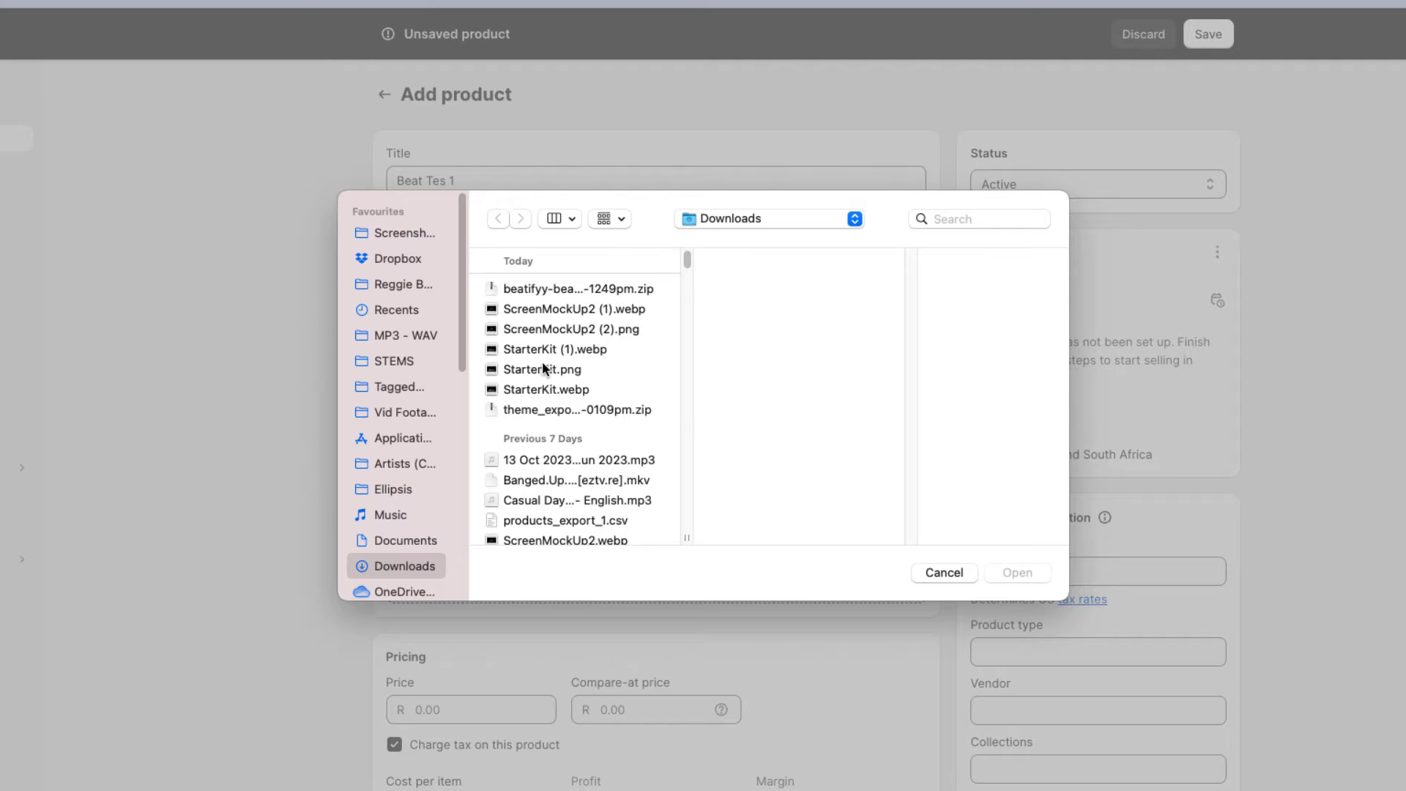
{"action": "scroll", "coordinate": [549, 421], "scroll_direction": "down", "scroll_amount": 3}
{"action": "scroll", "coordinate": [554, 441], "scroll_direction": "down", "scroll_amount": 15}
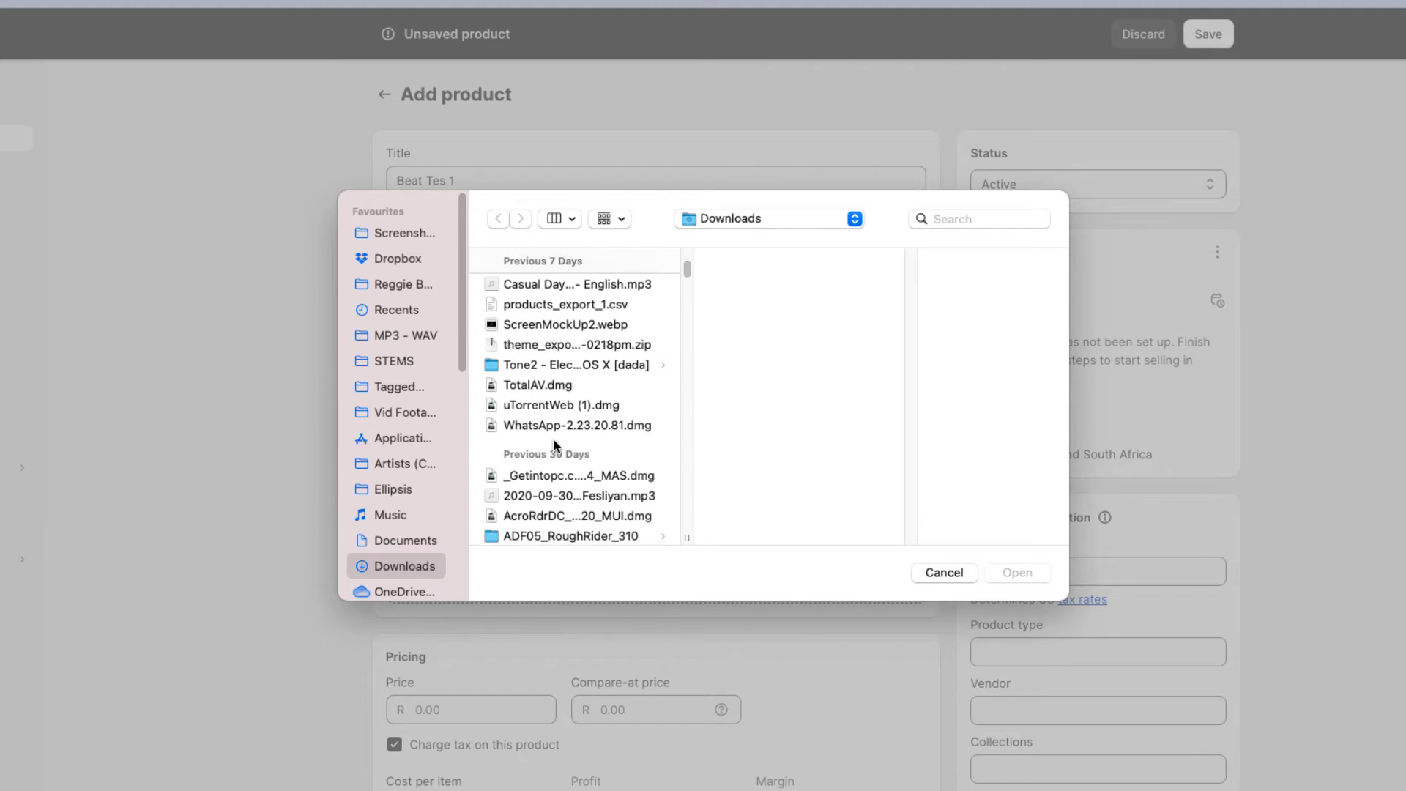
{"action": "scroll", "coordinate": [552, 438], "scroll_direction": "down", "scroll_amount": 1}
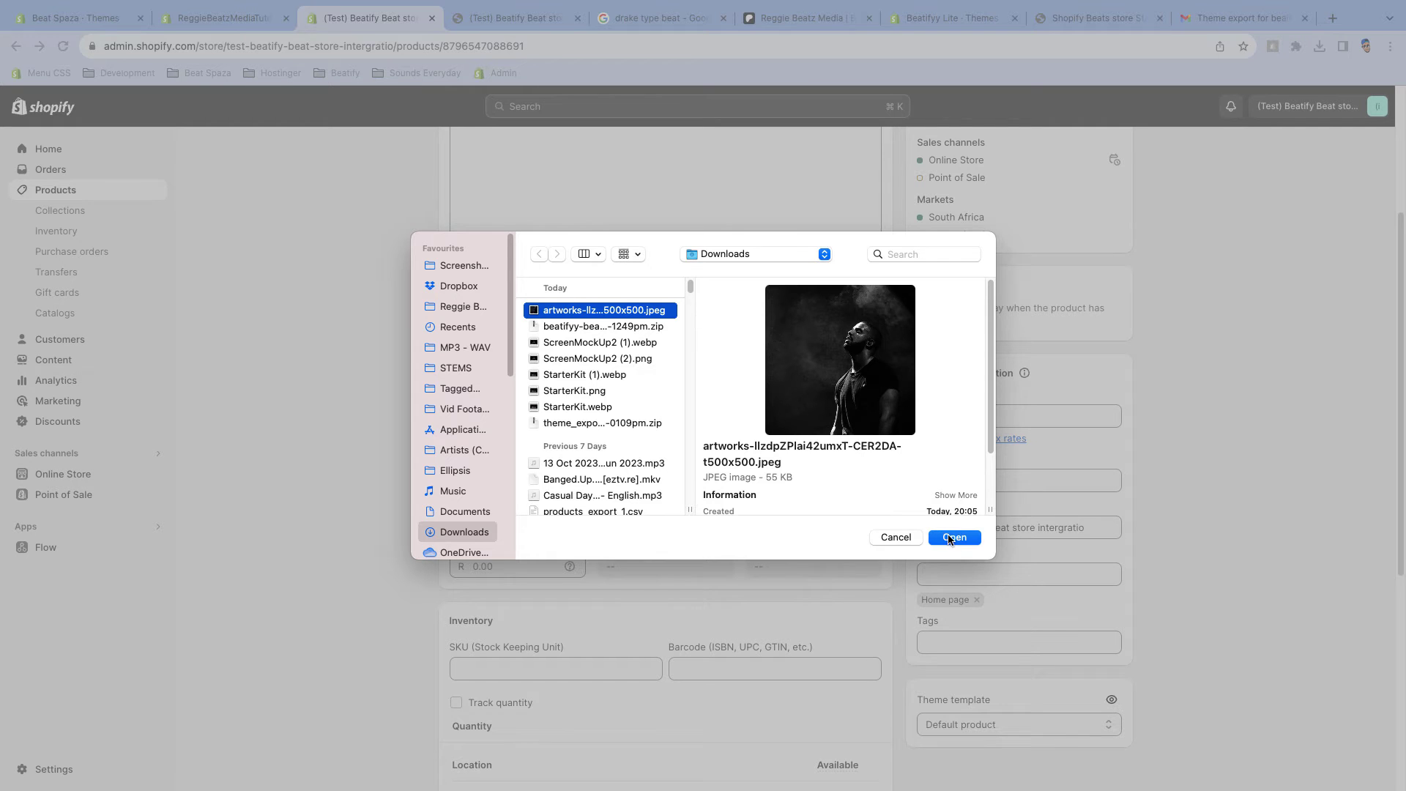
{"action": "left_click", "coordinate": [953, 538]}
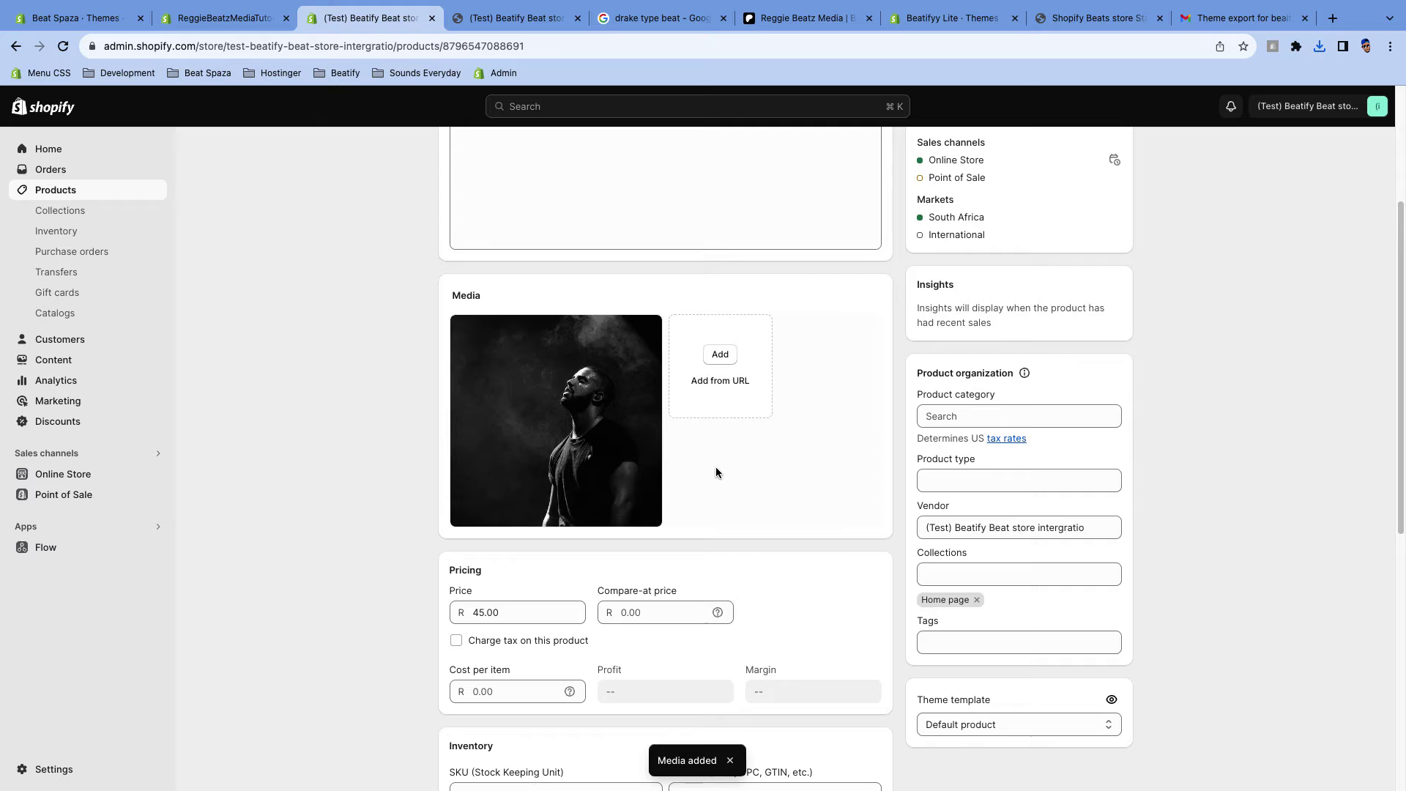
{"action": "scroll", "coordinate": [1157, 263], "scroll_direction": "up", "scroll_amount": 3}
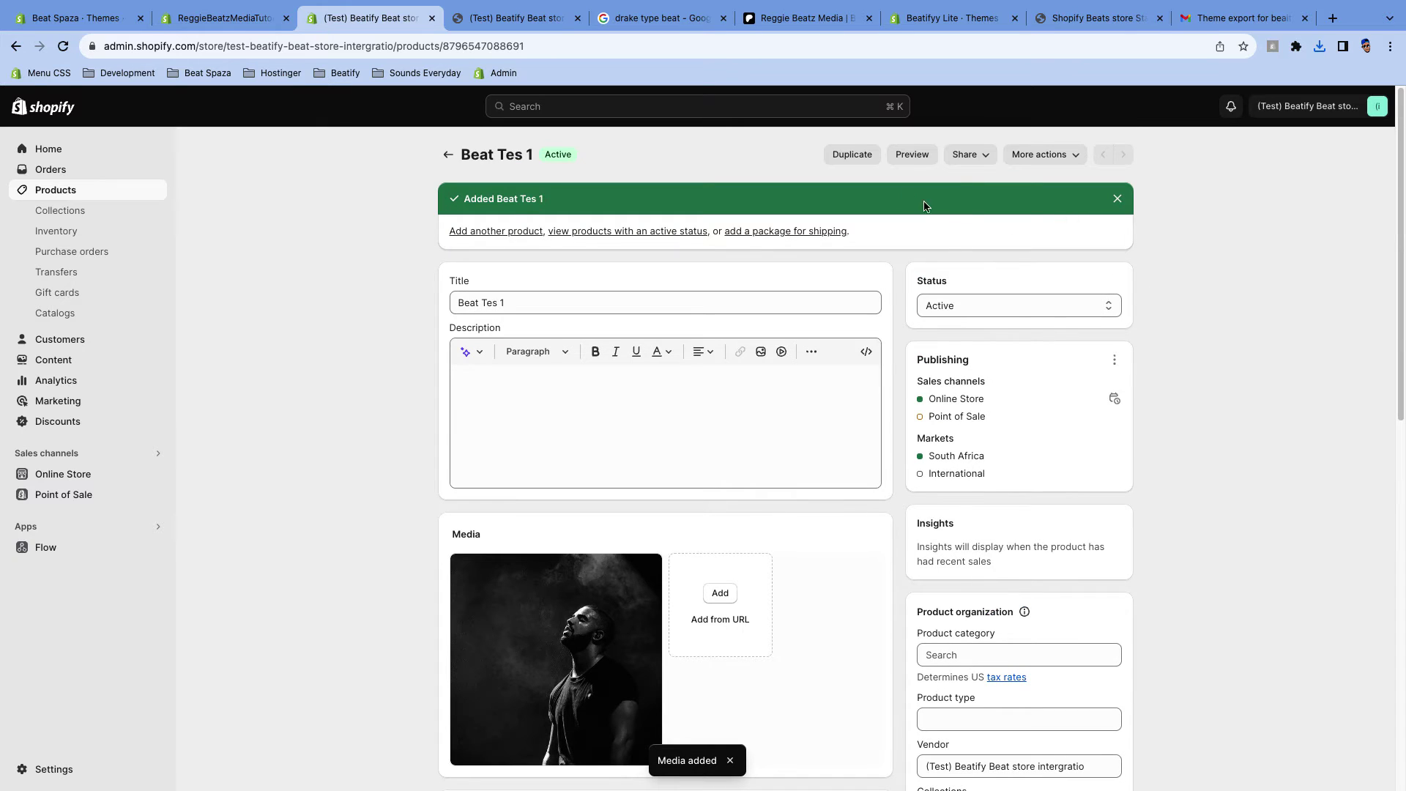
{"action": "scroll", "coordinate": [1059, 432], "scroll_direction": "down", "scroll_amount": 15}
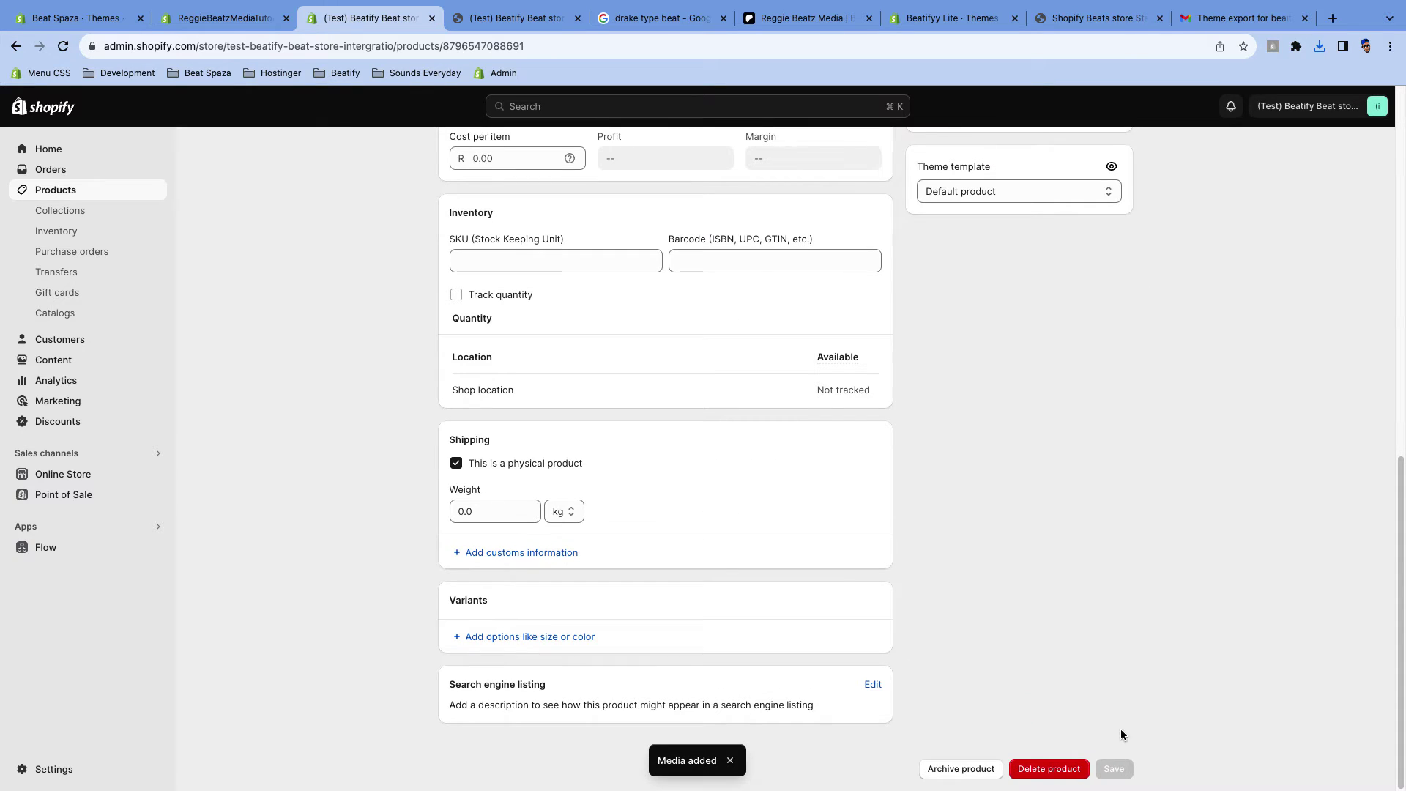
{"action": "scroll", "coordinate": [1113, 688], "scroll_direction": "up", "scroll_amount": 15}
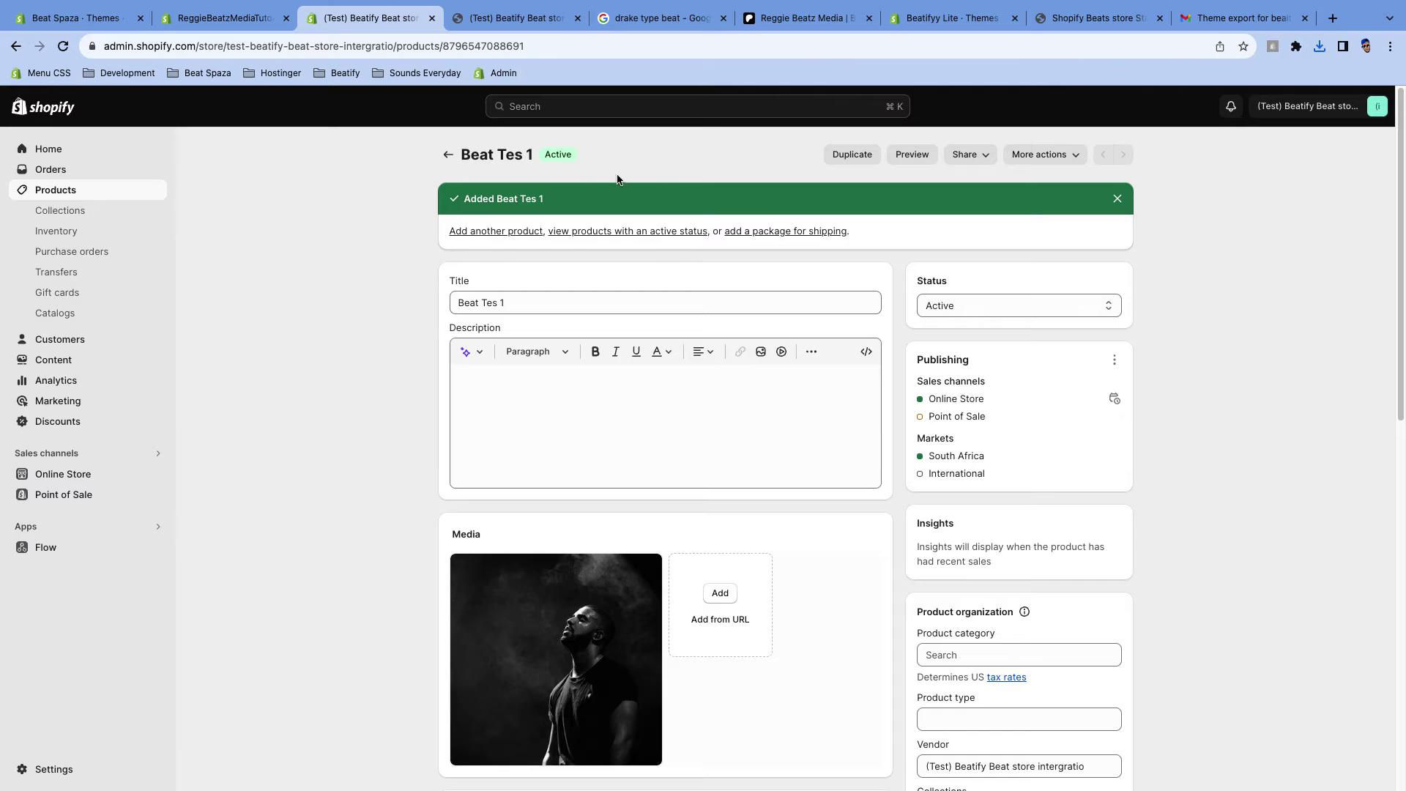
{"action": "left_click", "coordinate": [493, 16]}
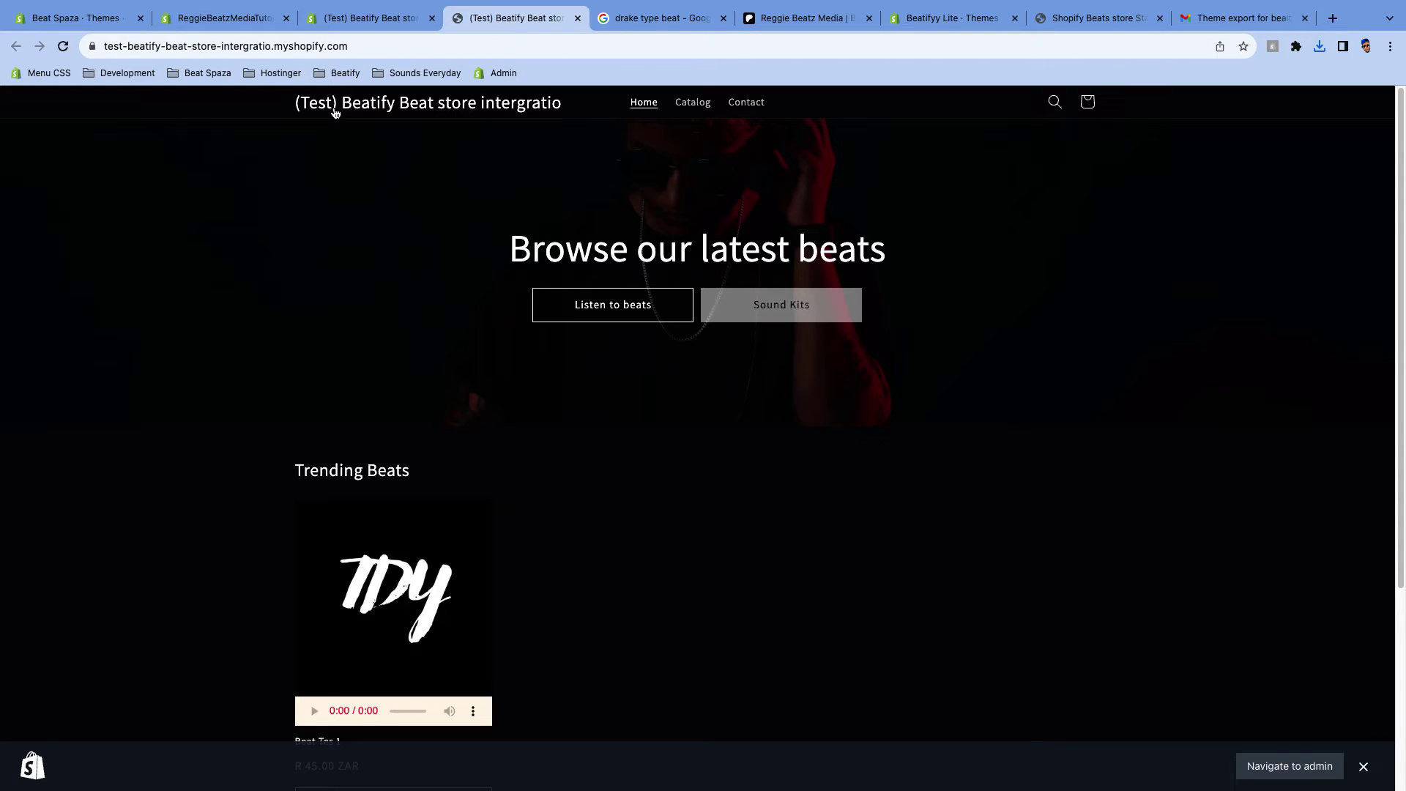
{"action": "left_click", "coordinate": [335, 110]}
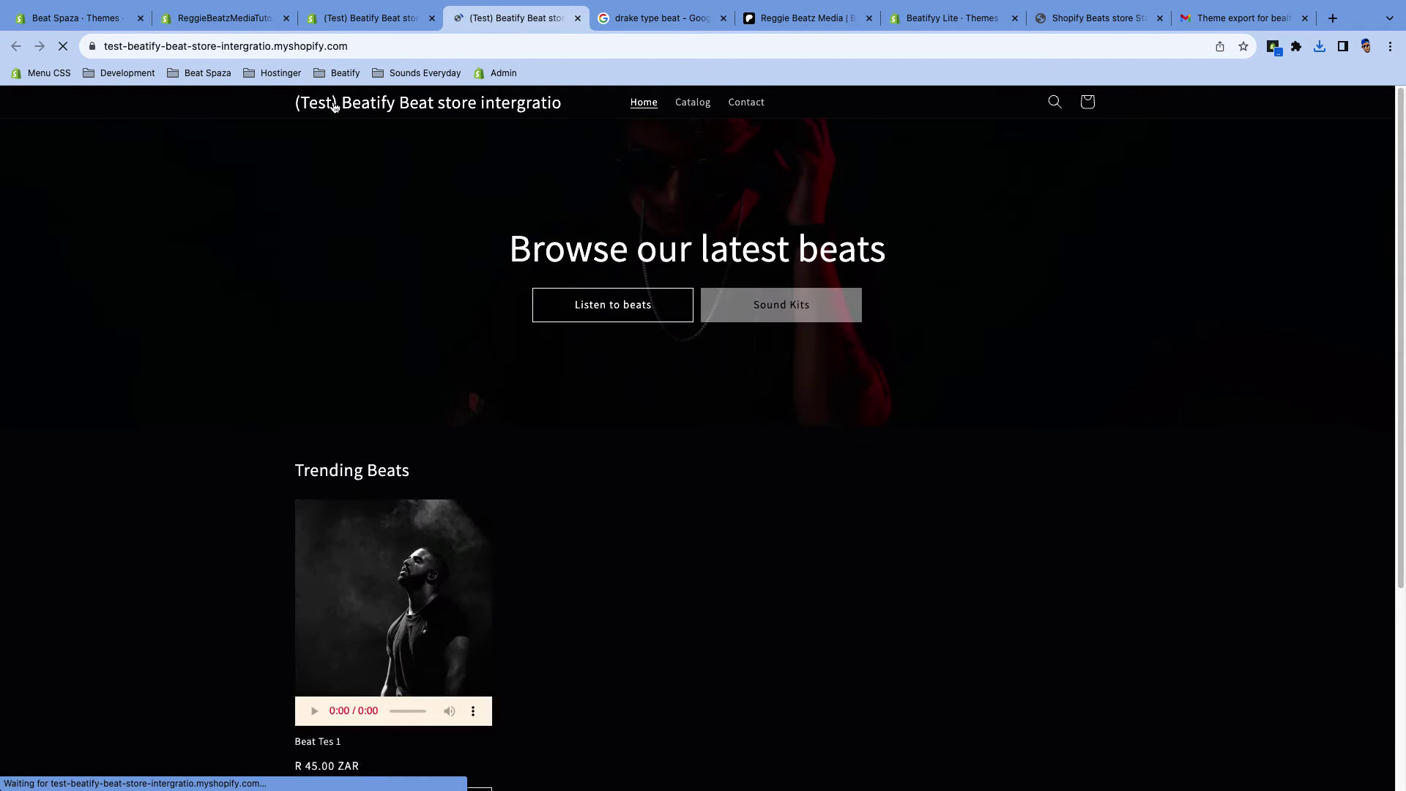
{"action": "scroll", "coordinate": [296, 266], "scroll_direction": "down", "scroll_amount": 4}
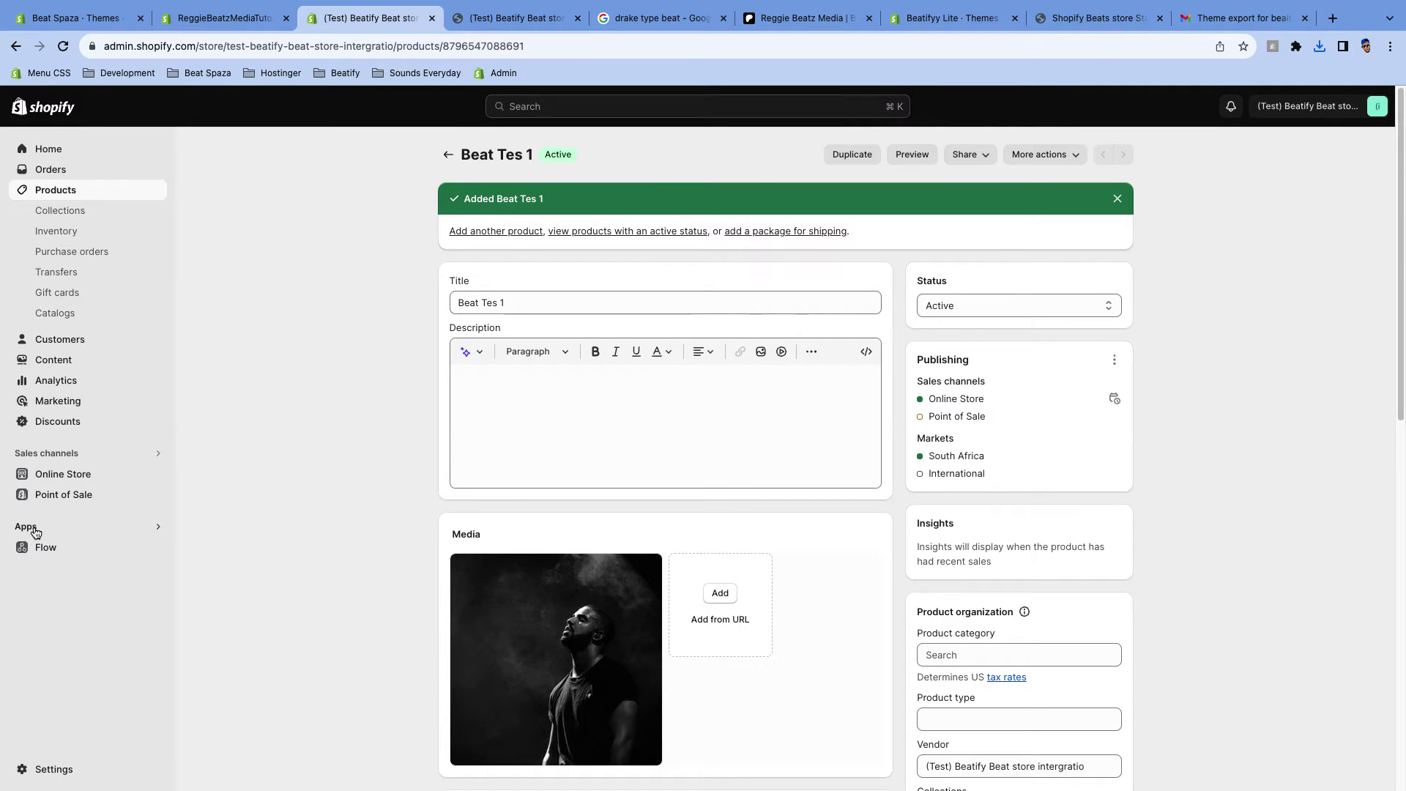
Search the App Store for 'metafield guru' and begin installing Metafields Guru by 256 Development
{"action": "left_click", "coordinate": [35, 529]}
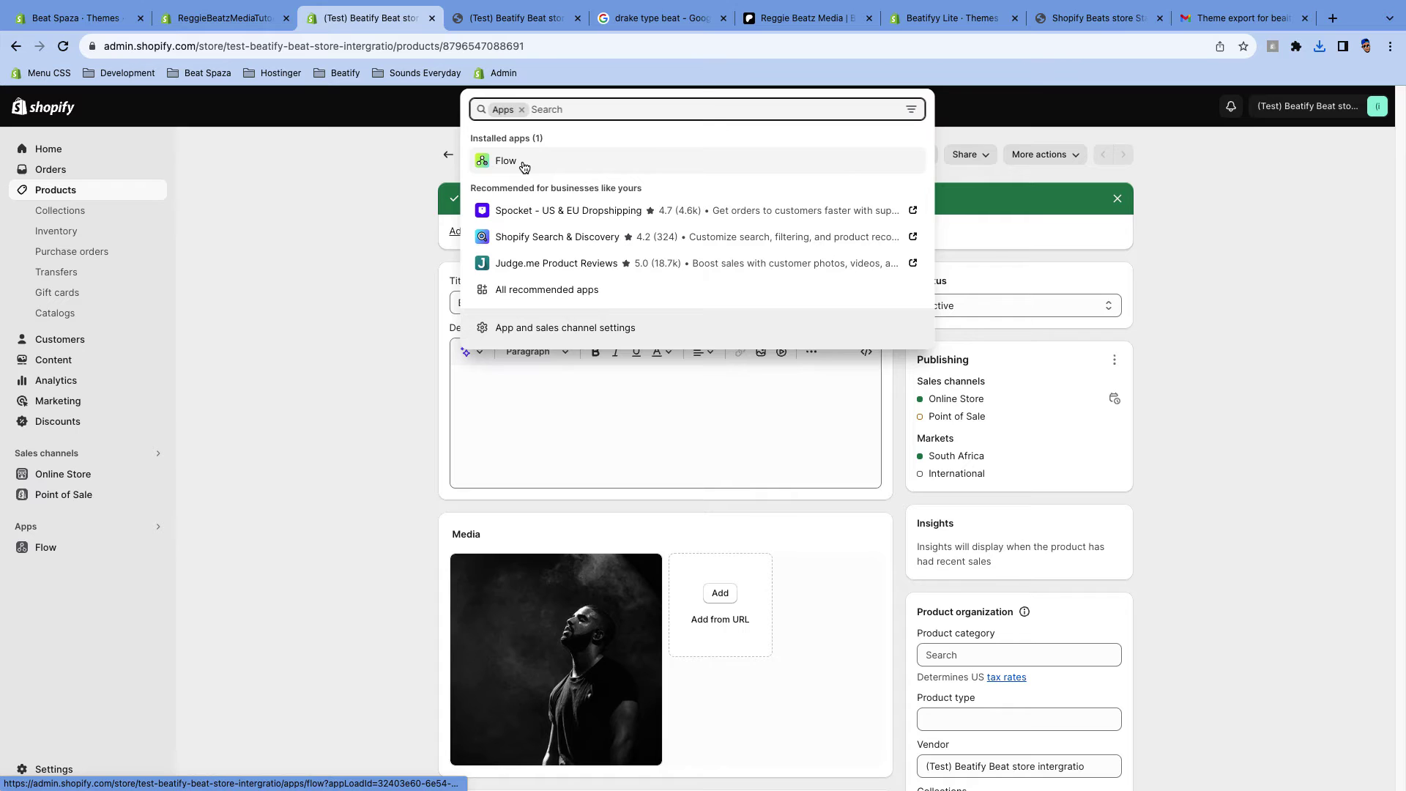
{"action": "type", "text": "metafield"}
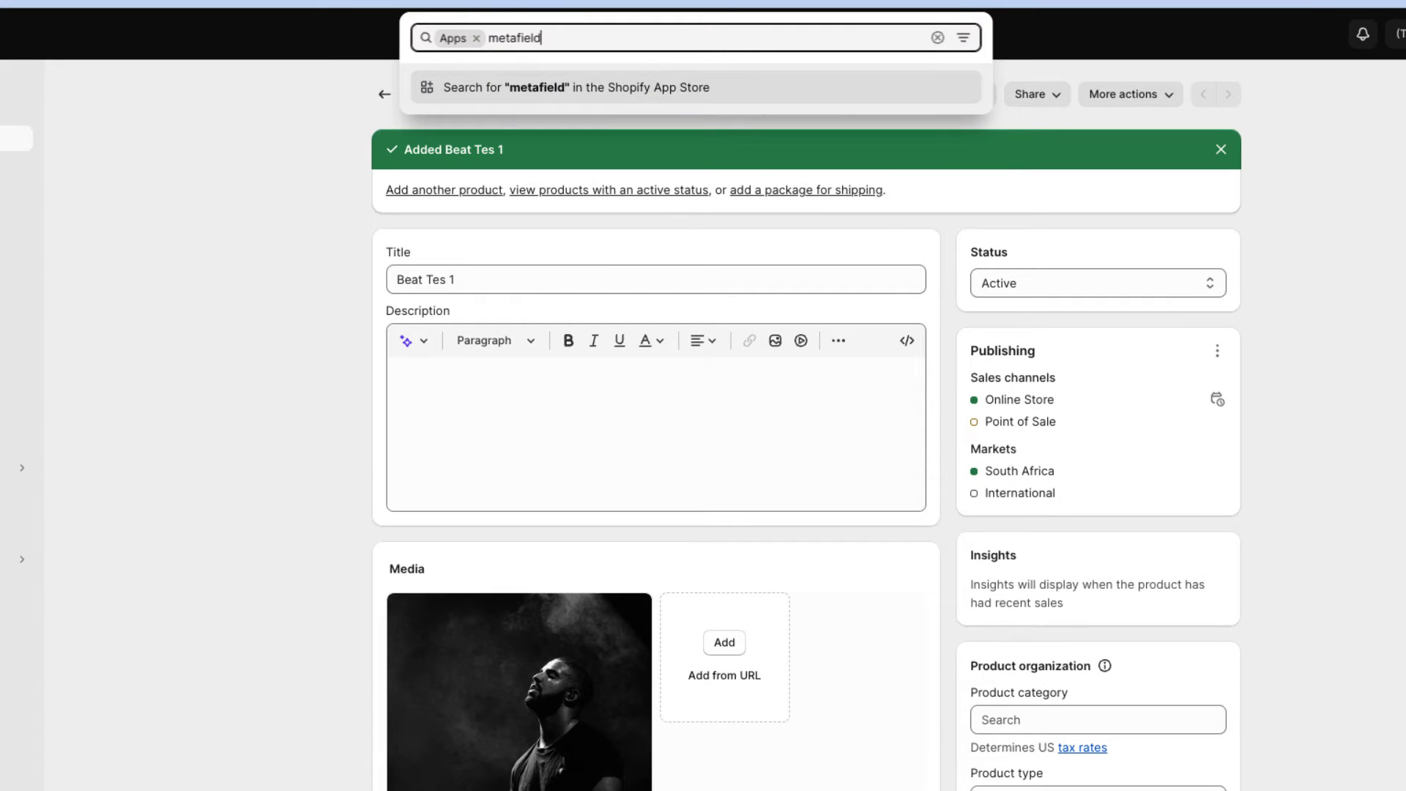
{"action": "type", "text": " gue"}
{"action": "key", "text": "BackSpace"}
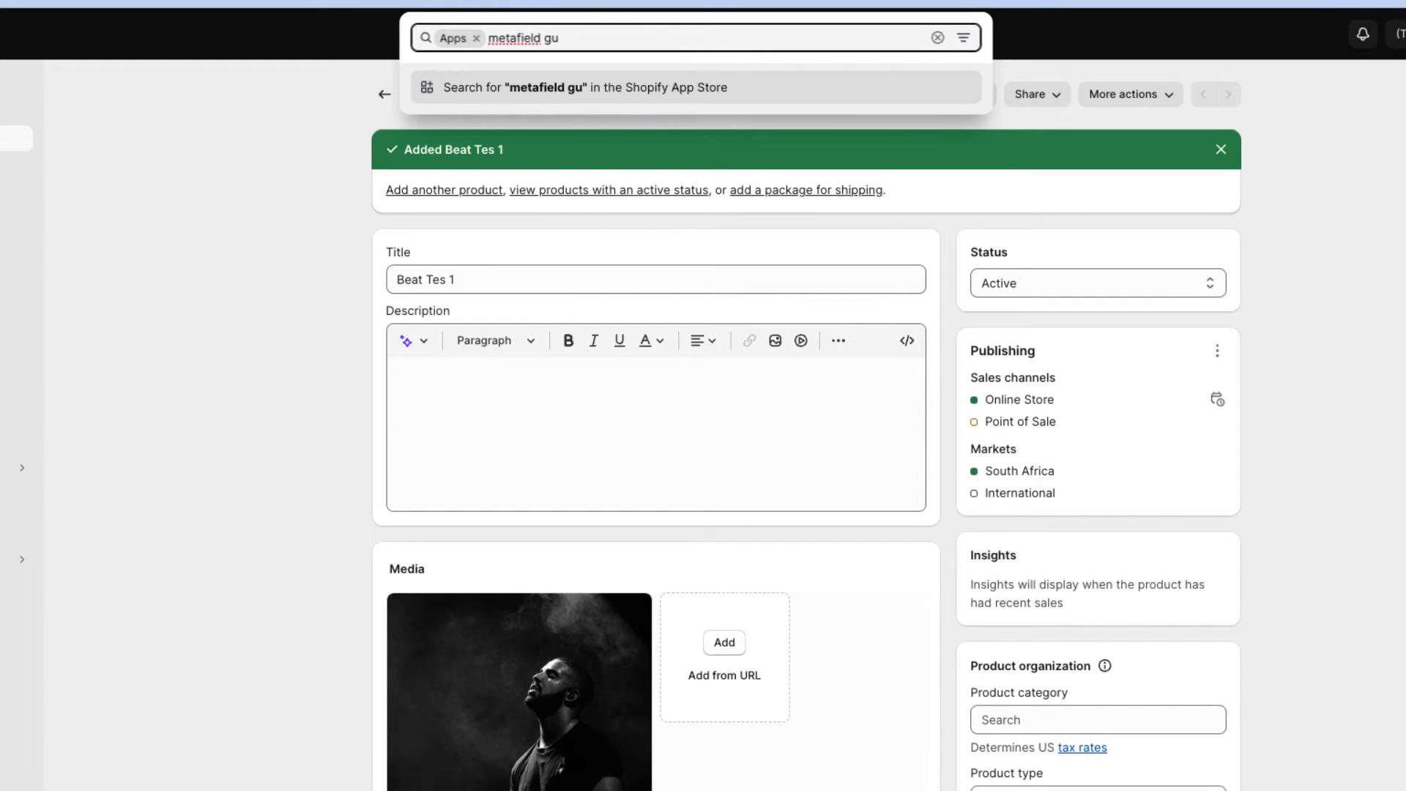
{"action": "type", "text": "ru"}
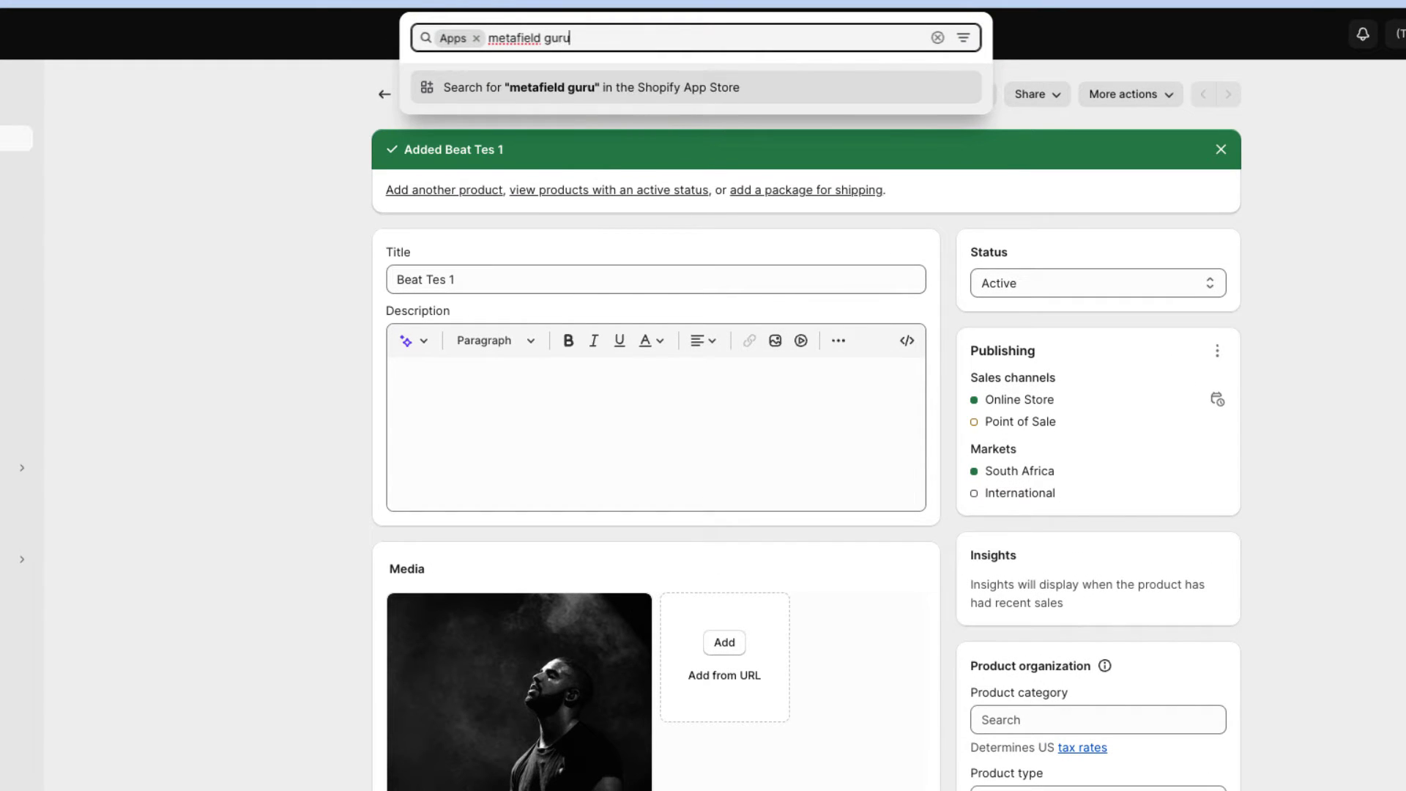
{"action": "left_click", "coordinate": [564, 89]}
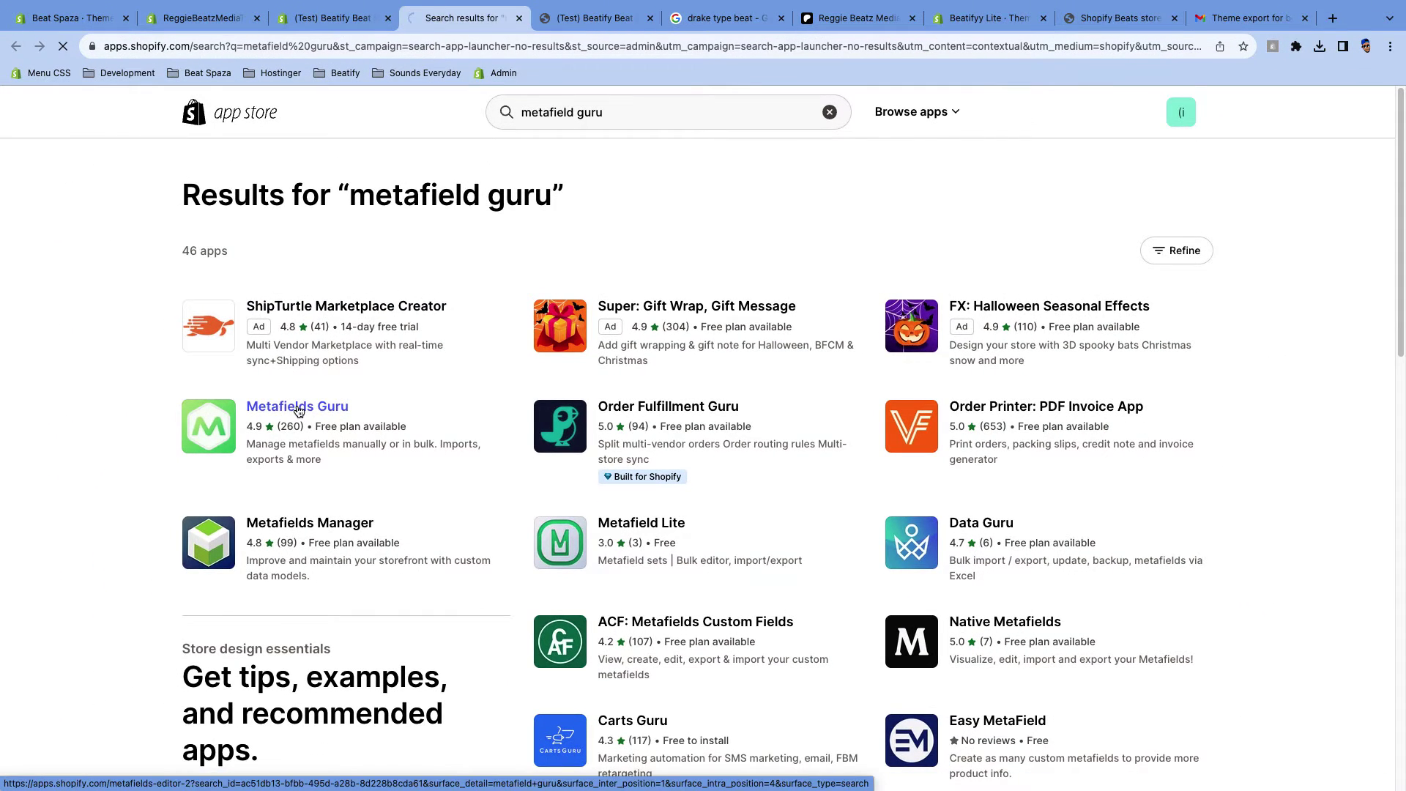
{"action": "left_click", "coordinate": [283, 408]}
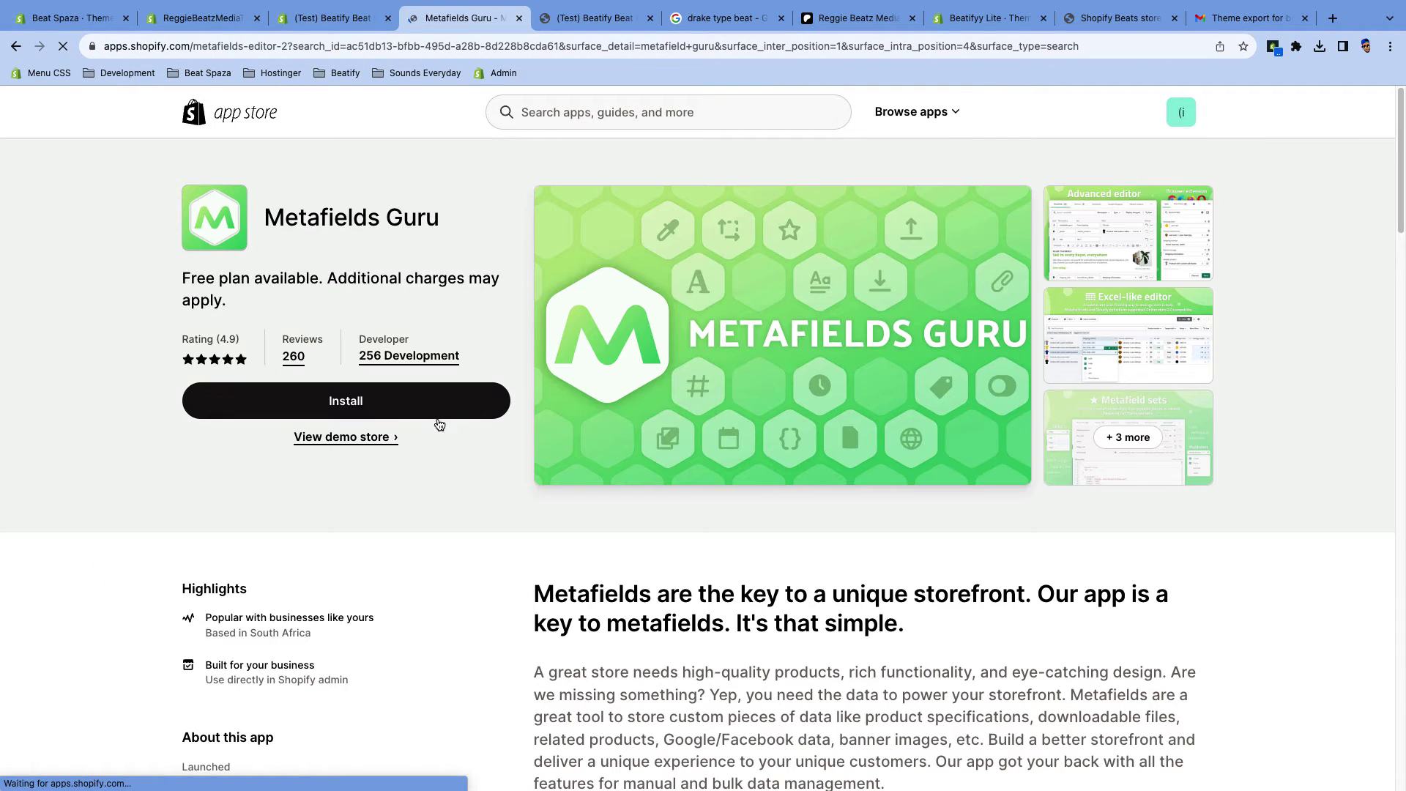
{"action": "left_click", "coordinate": [419, 408]}
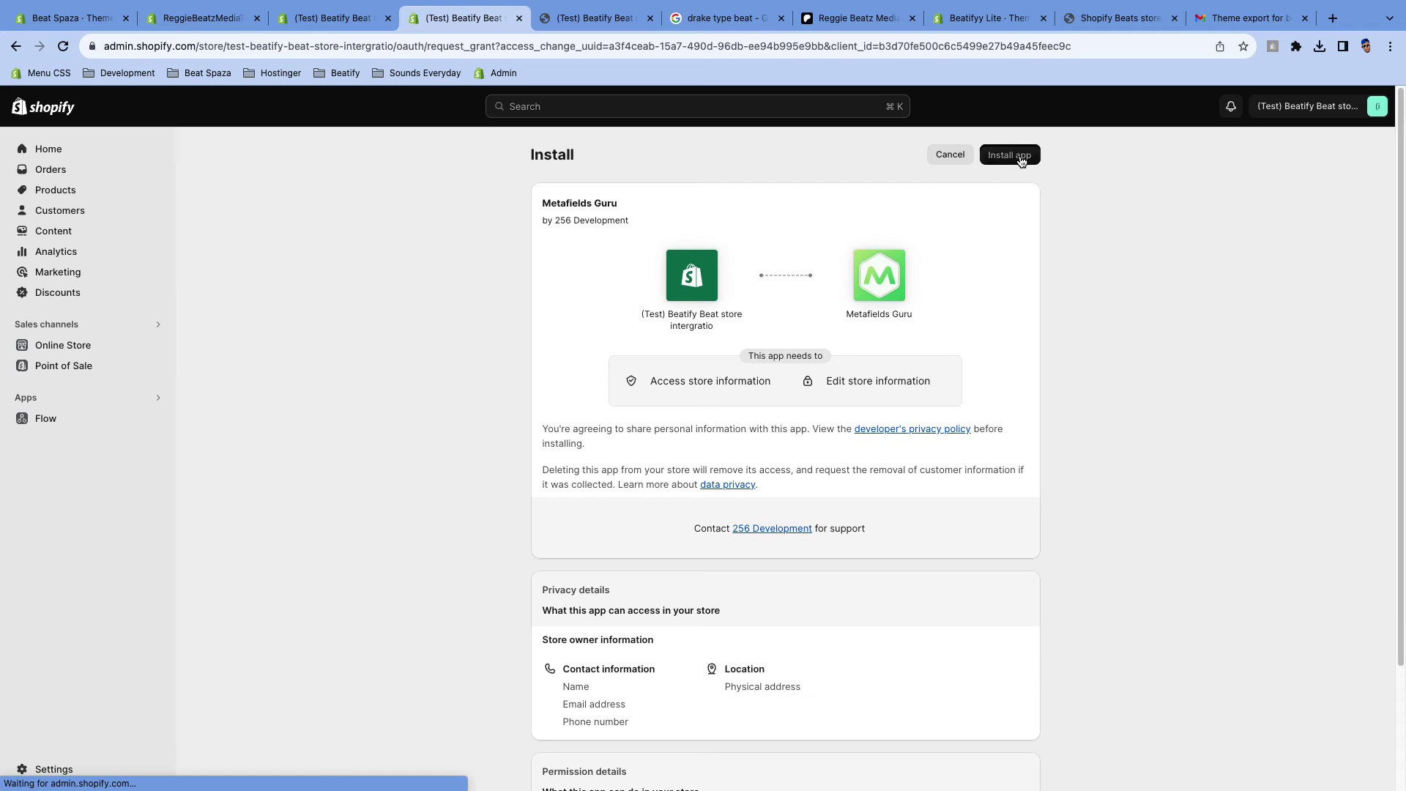
Install and pin Metafields Guru, then grant all recommended permissions and approve the app update
{"action": "left_click", "coordinate": [1020, 155]}
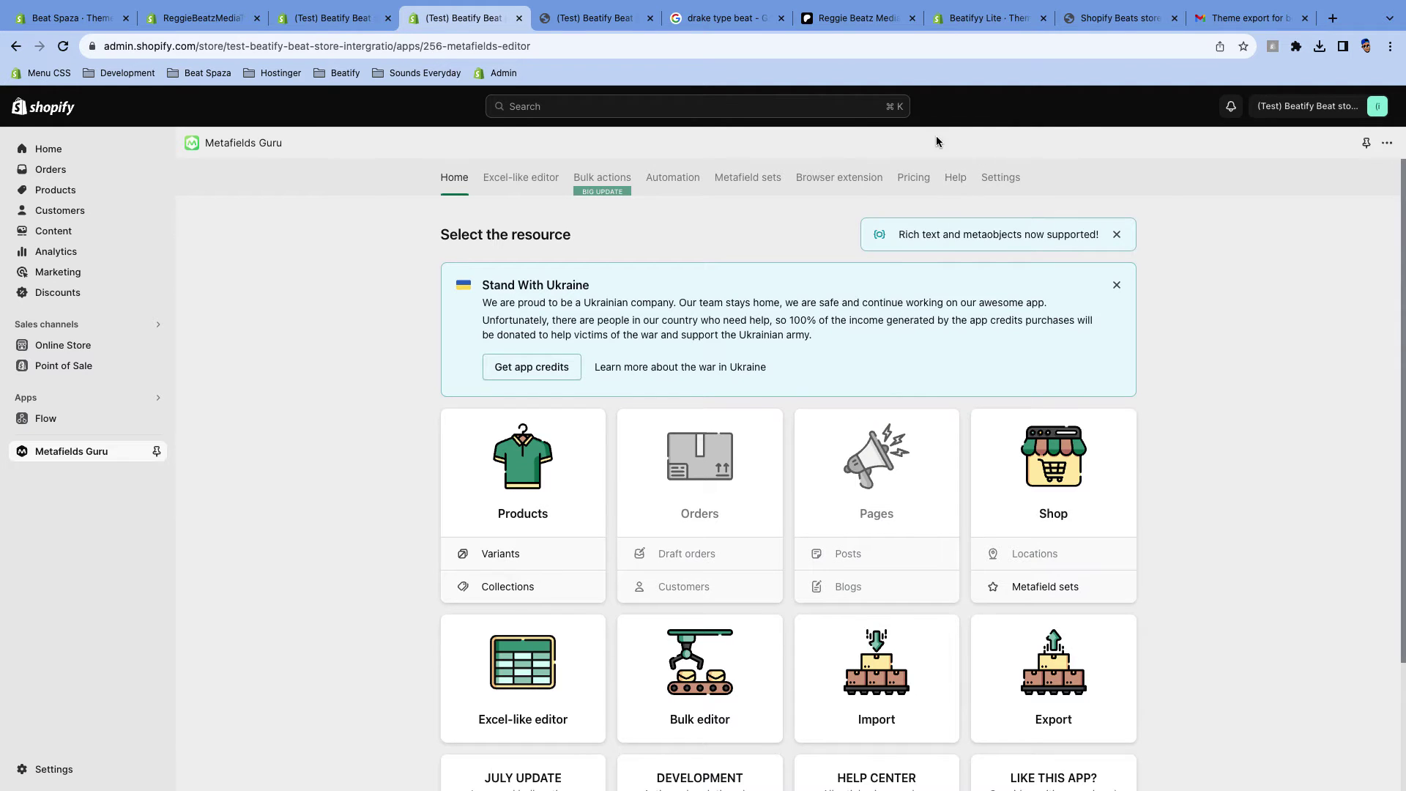
{"action": "left_click", "coordinate": [157, 451]}
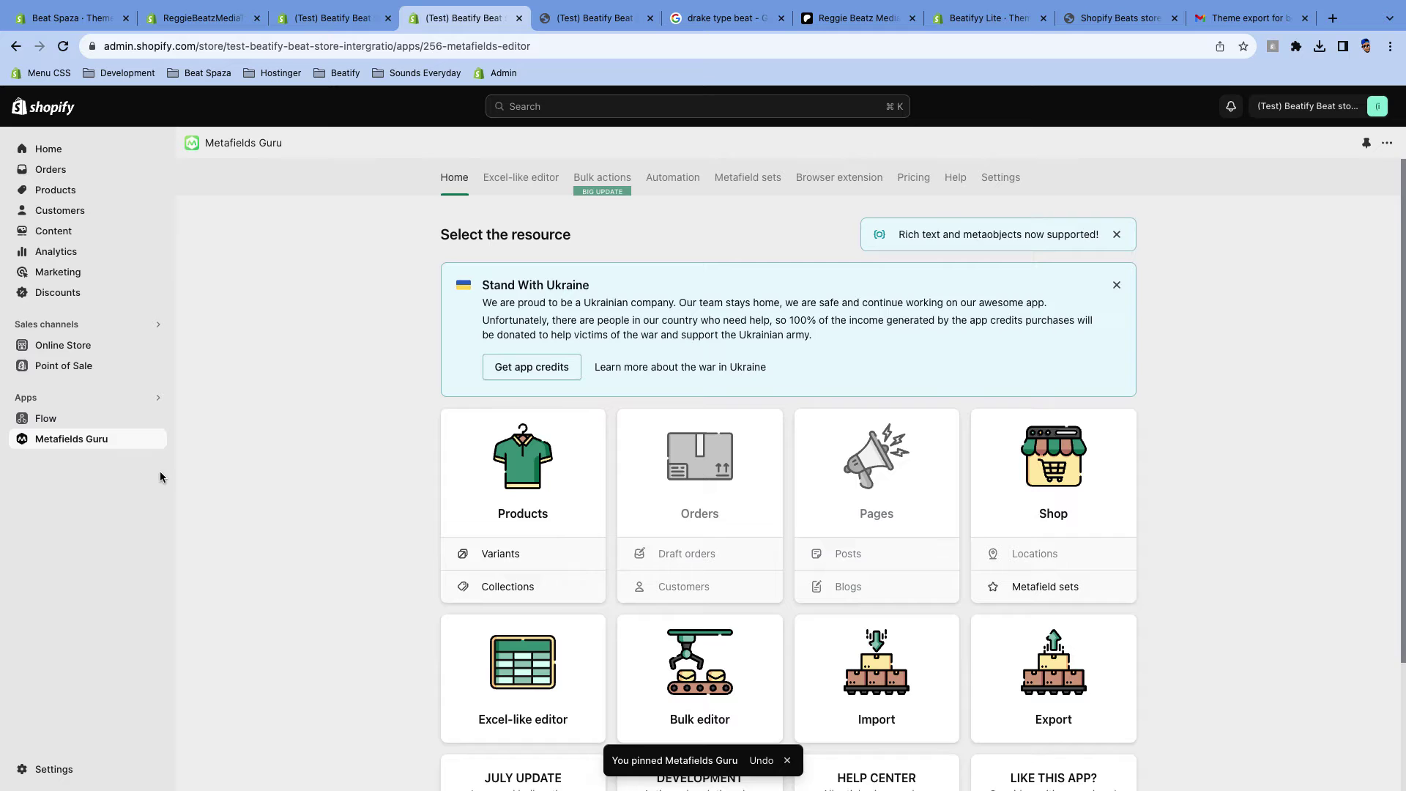
{"action": "left_click", "coordinate": [990, 179]}
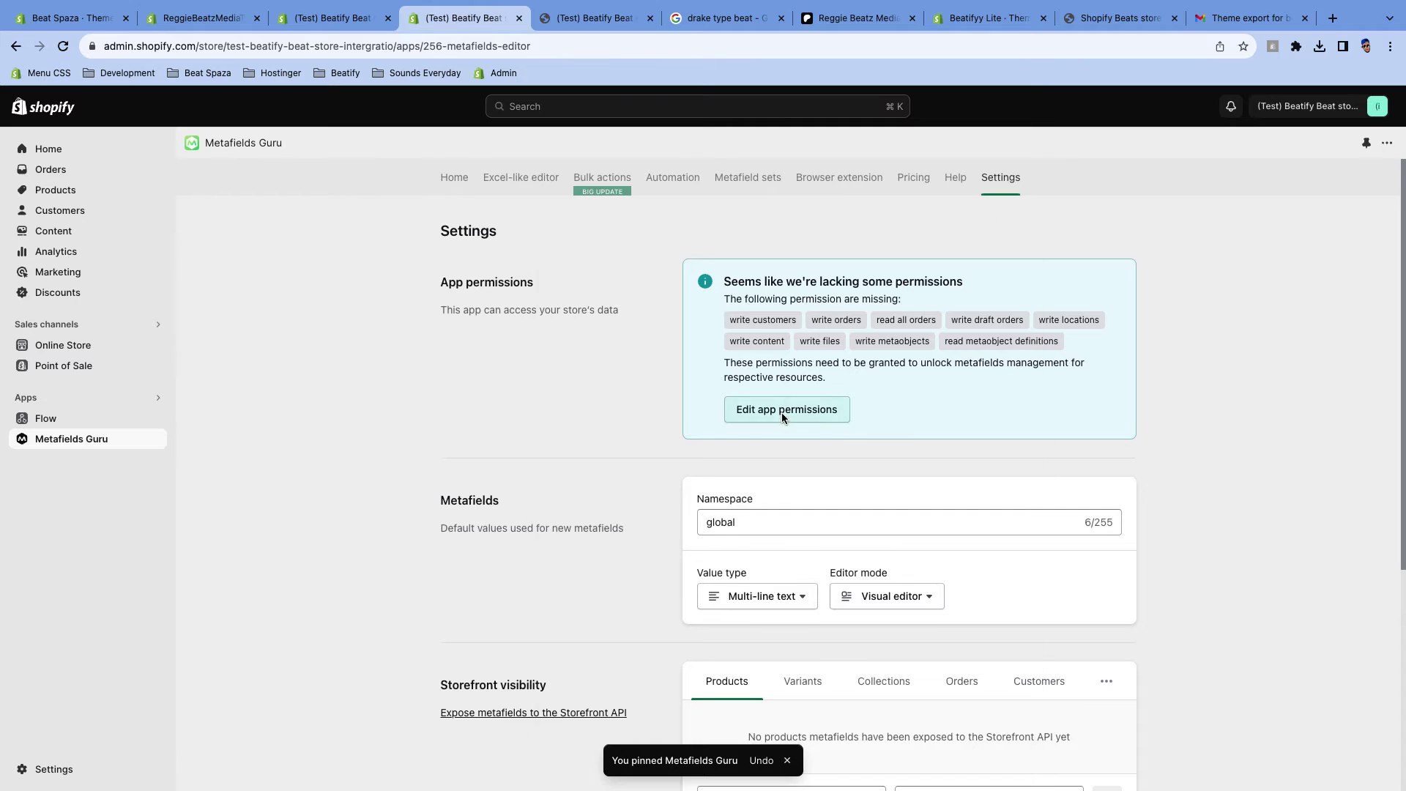
{"action": "left_click", "coordinate": [783, 416]}
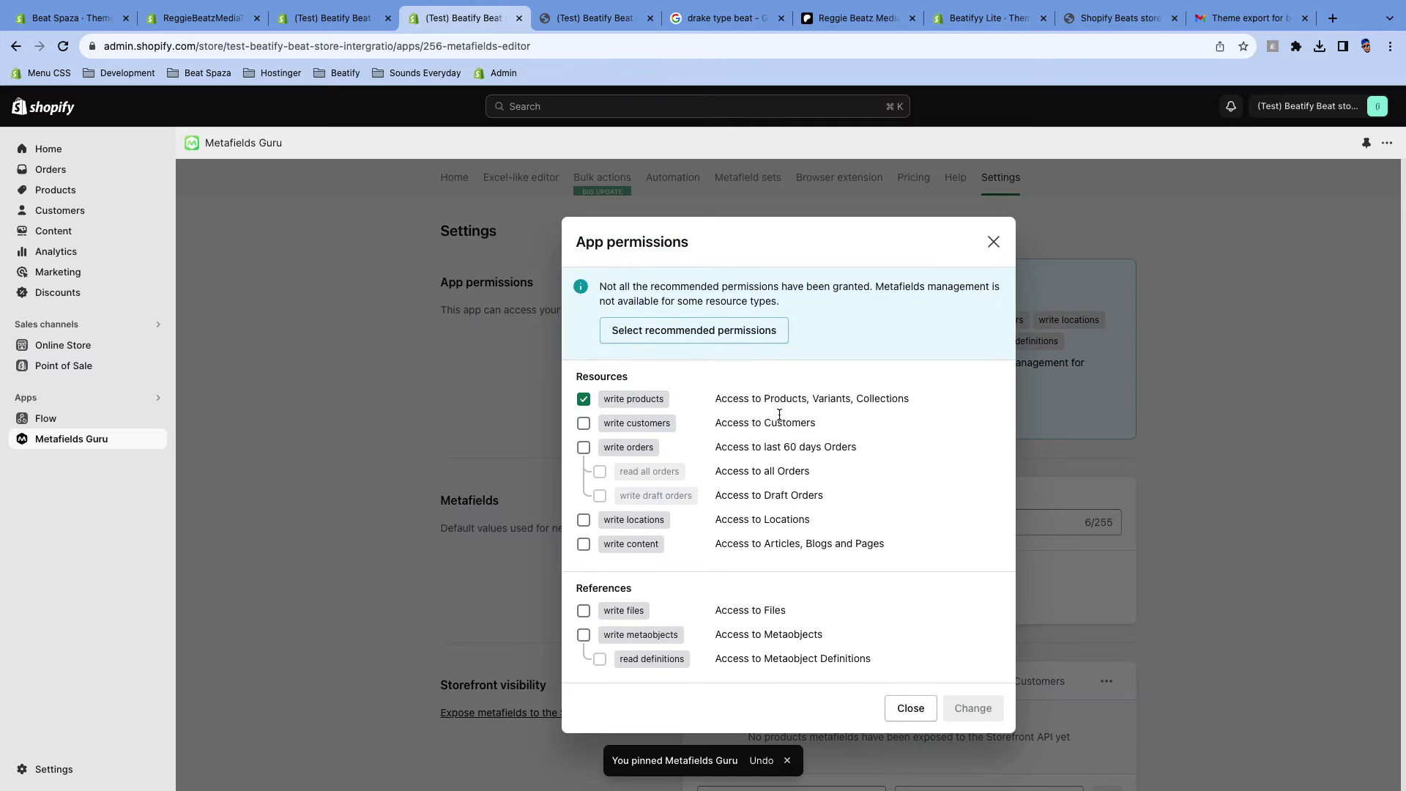
{"action": "left_click", "coordinate": [670, 333]}
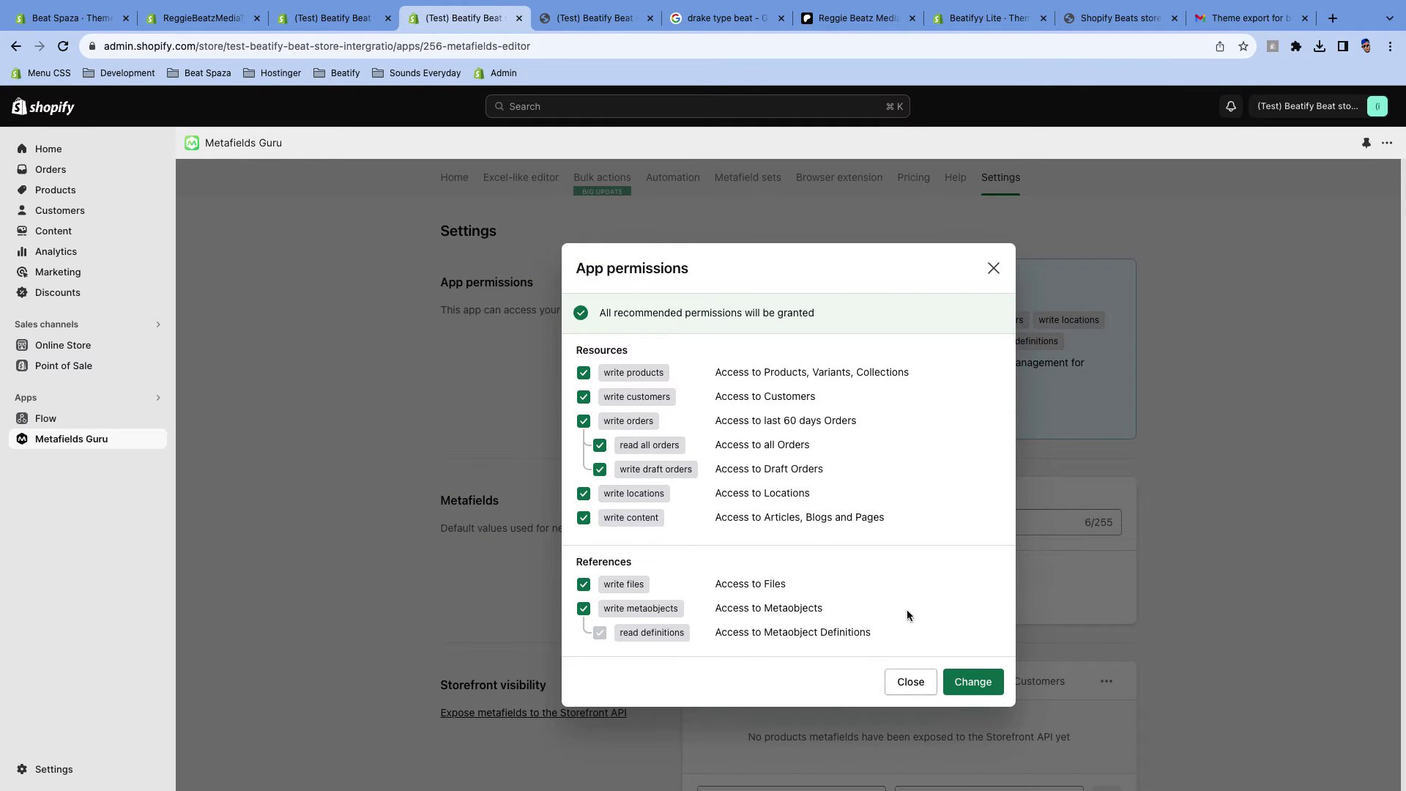
{"action": "left_click", "coordinate": [980, 682]}
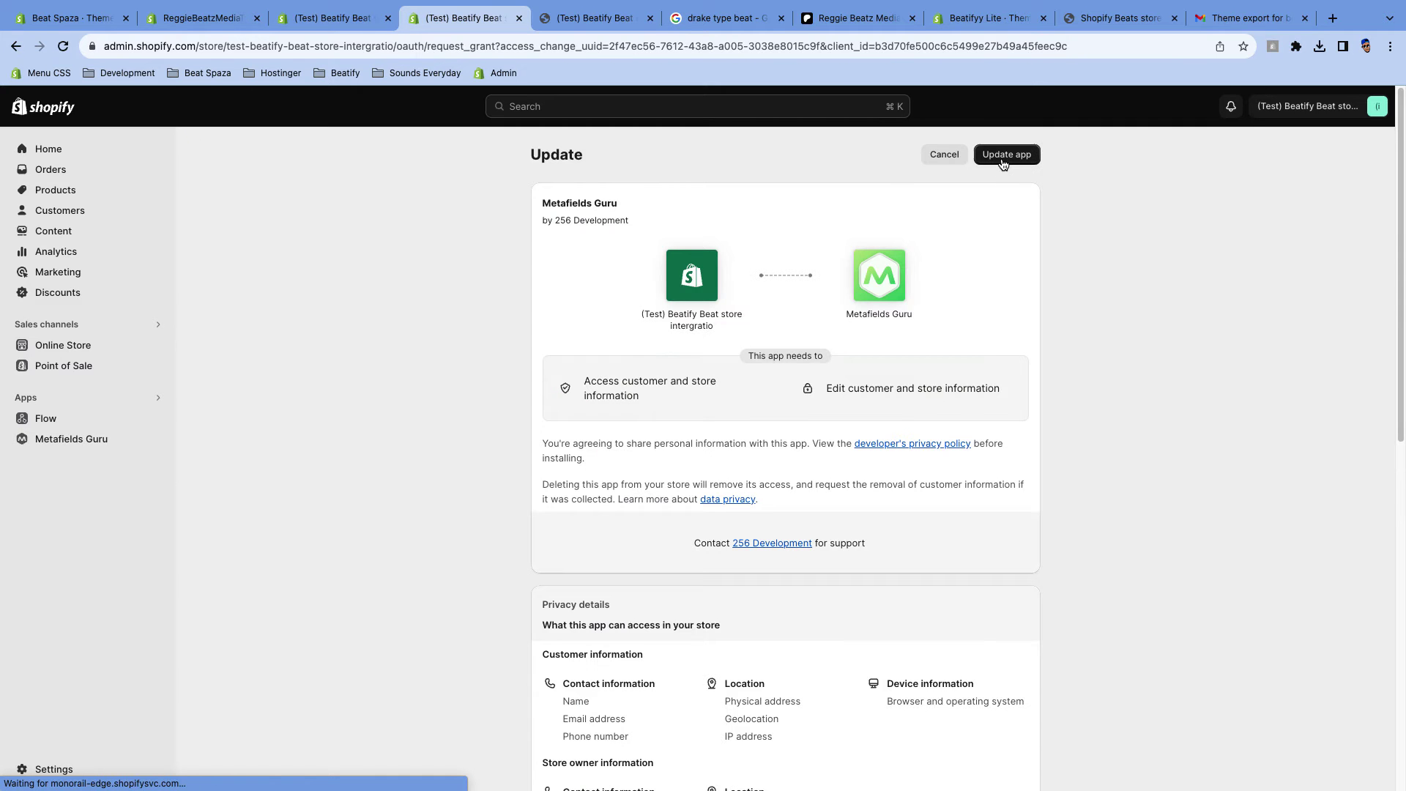
{"action": "left_click", "coordinate": [1002, 156]}
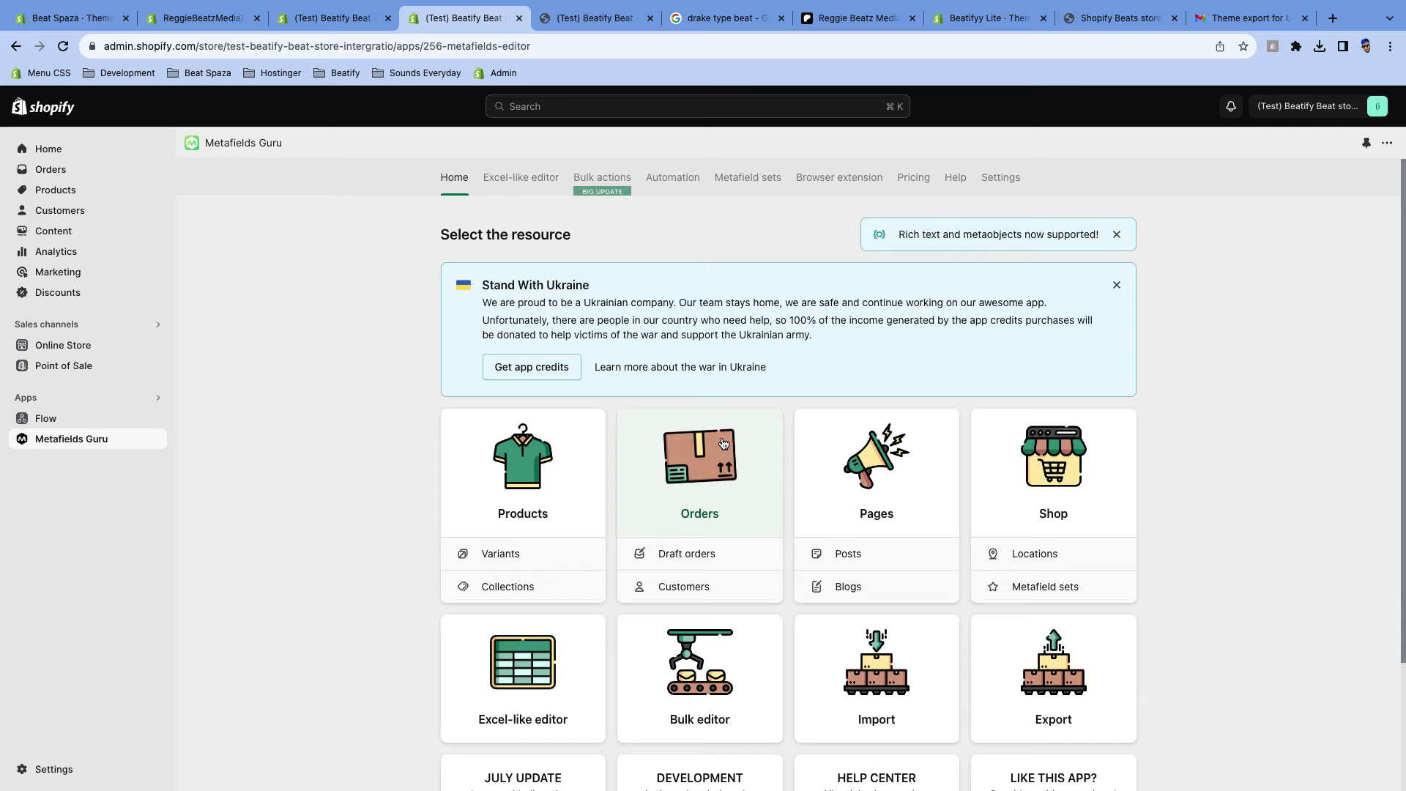
Open Beat Tes 1 from the Products list and bring up the metafield type choices
{"action": "left_click", "coordinate": [540, 479]}
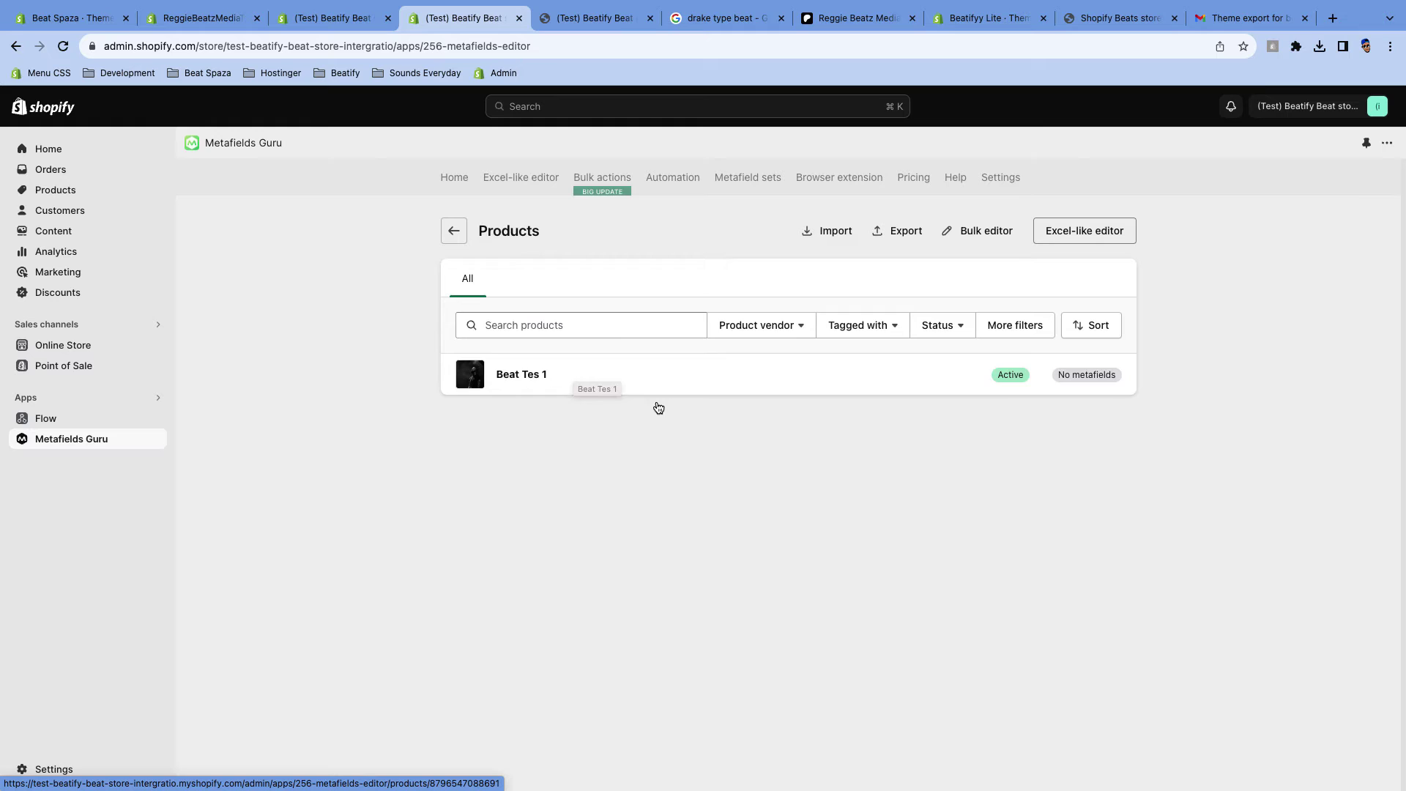
{"action": "left_click", "coordinate": [622, 374]}
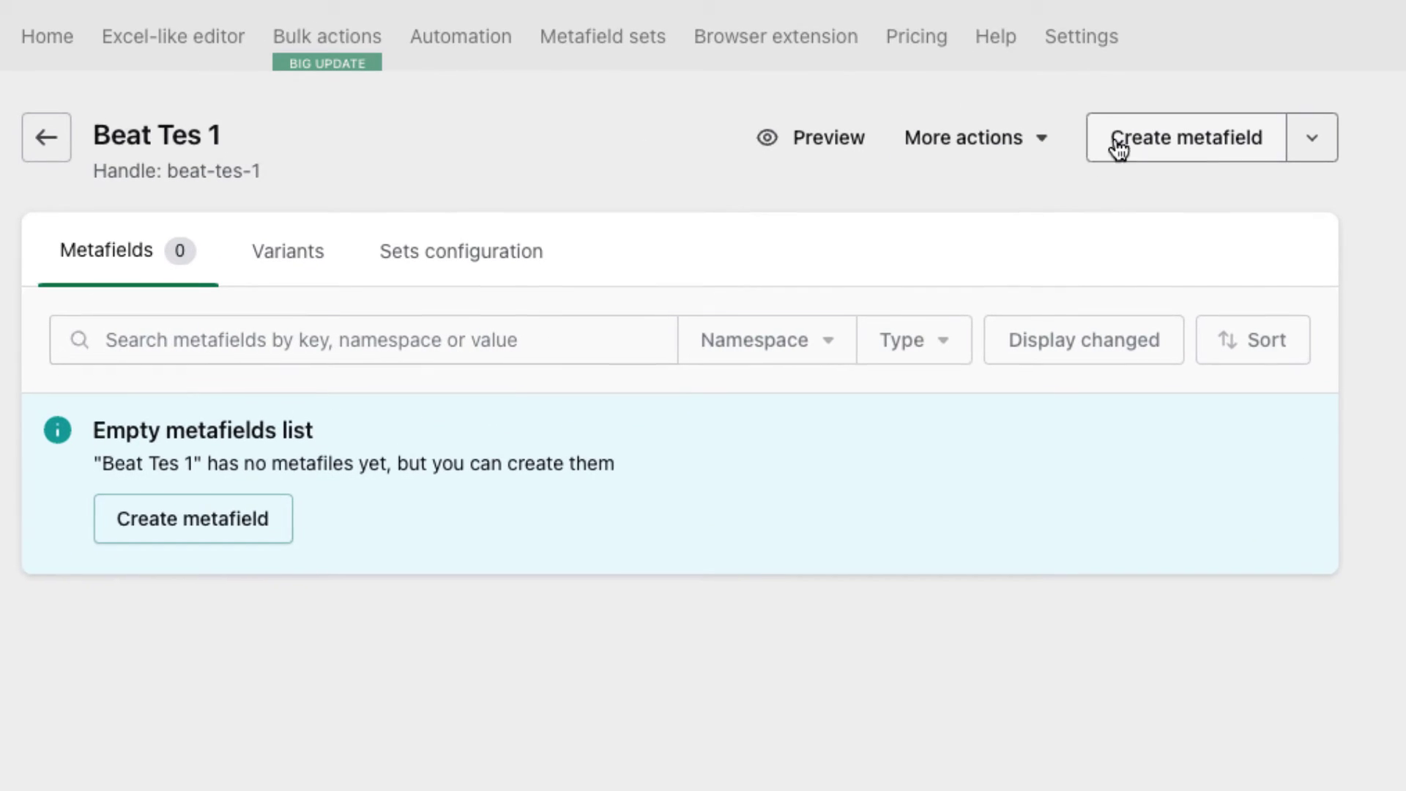
{"action": "left_click", "coordinate": [1322, 148]}
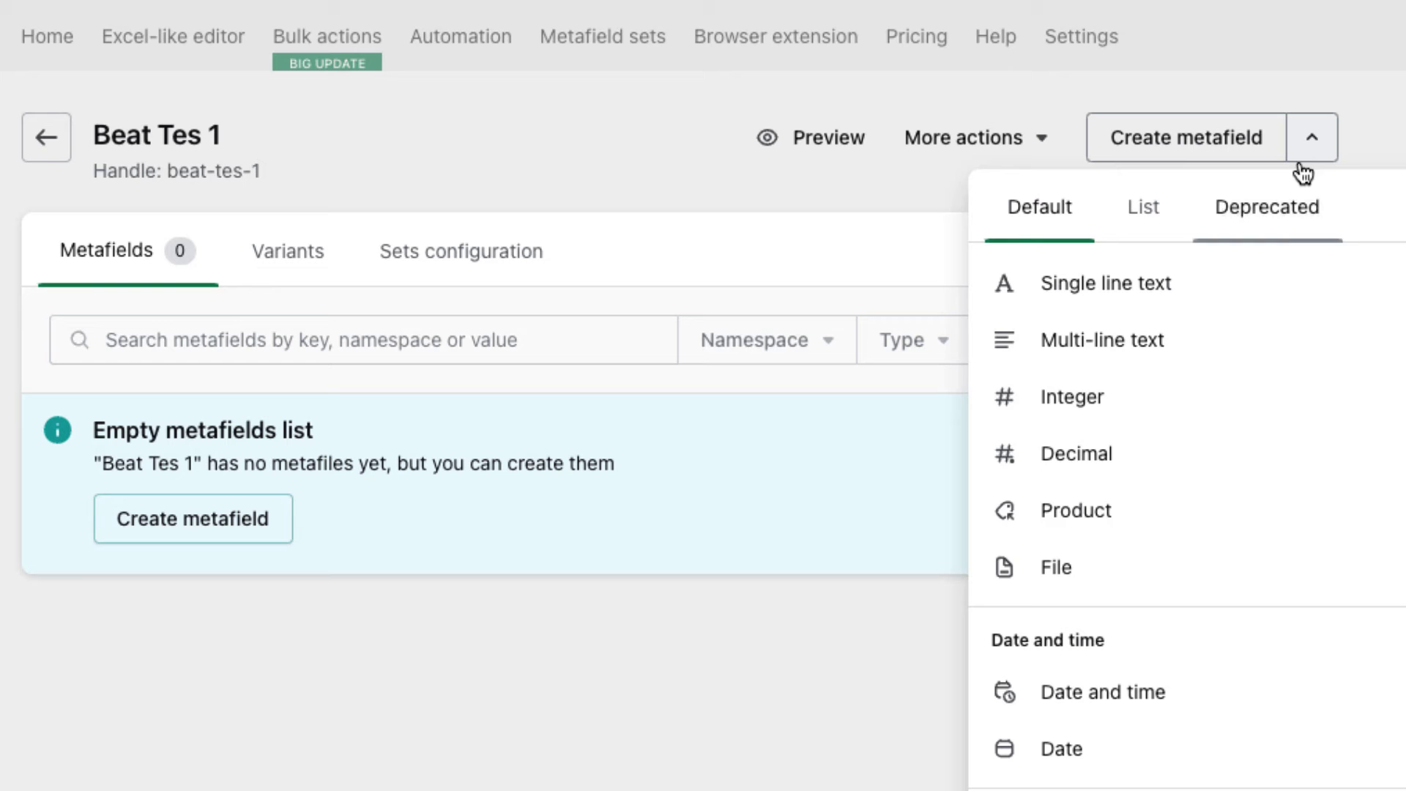
Add a File metafield to Beat Tes 1 with namespace 'product' and key 'audio'
{"action": "left_click", "coordinate": [1076, 569]}
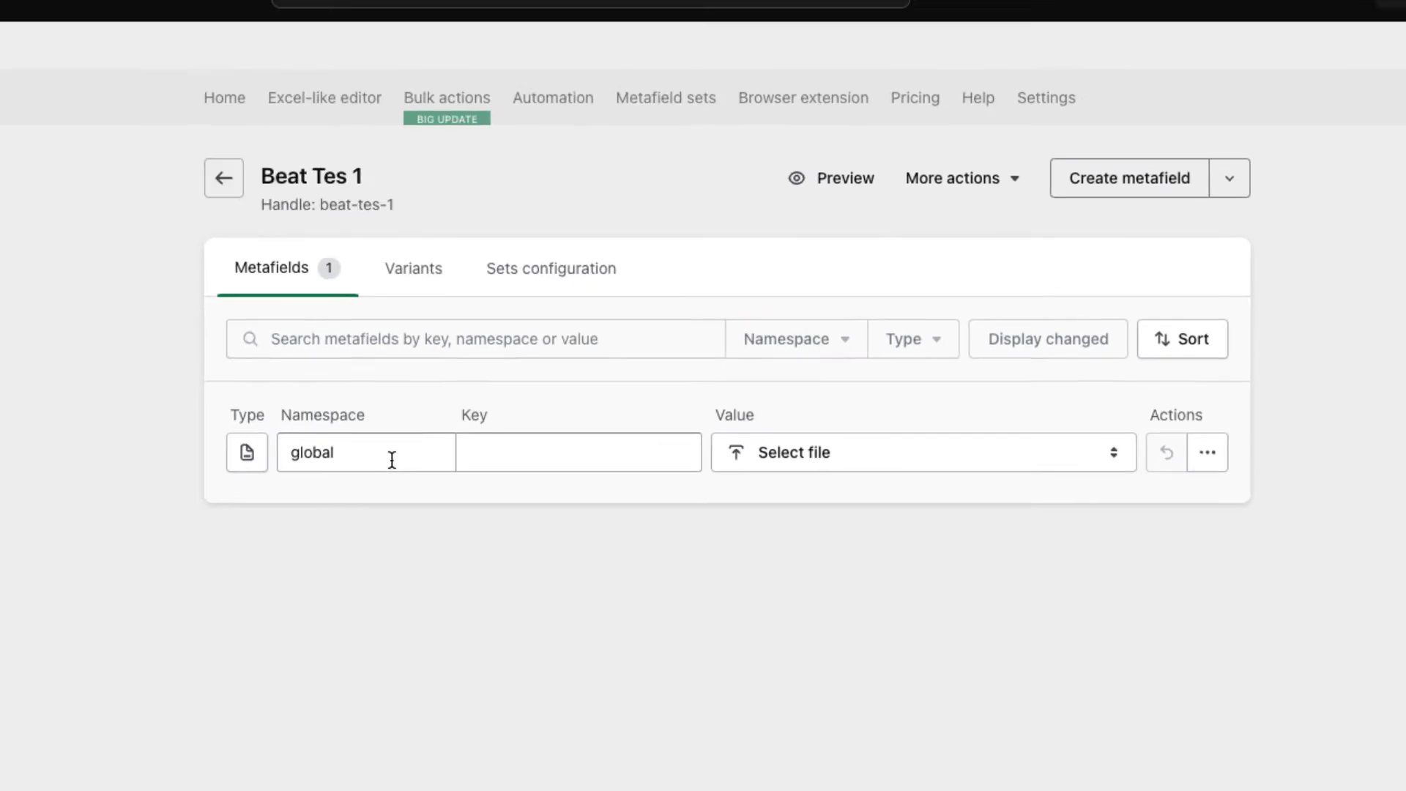
{"action": "double_click", "coordinate": [392, 460]}
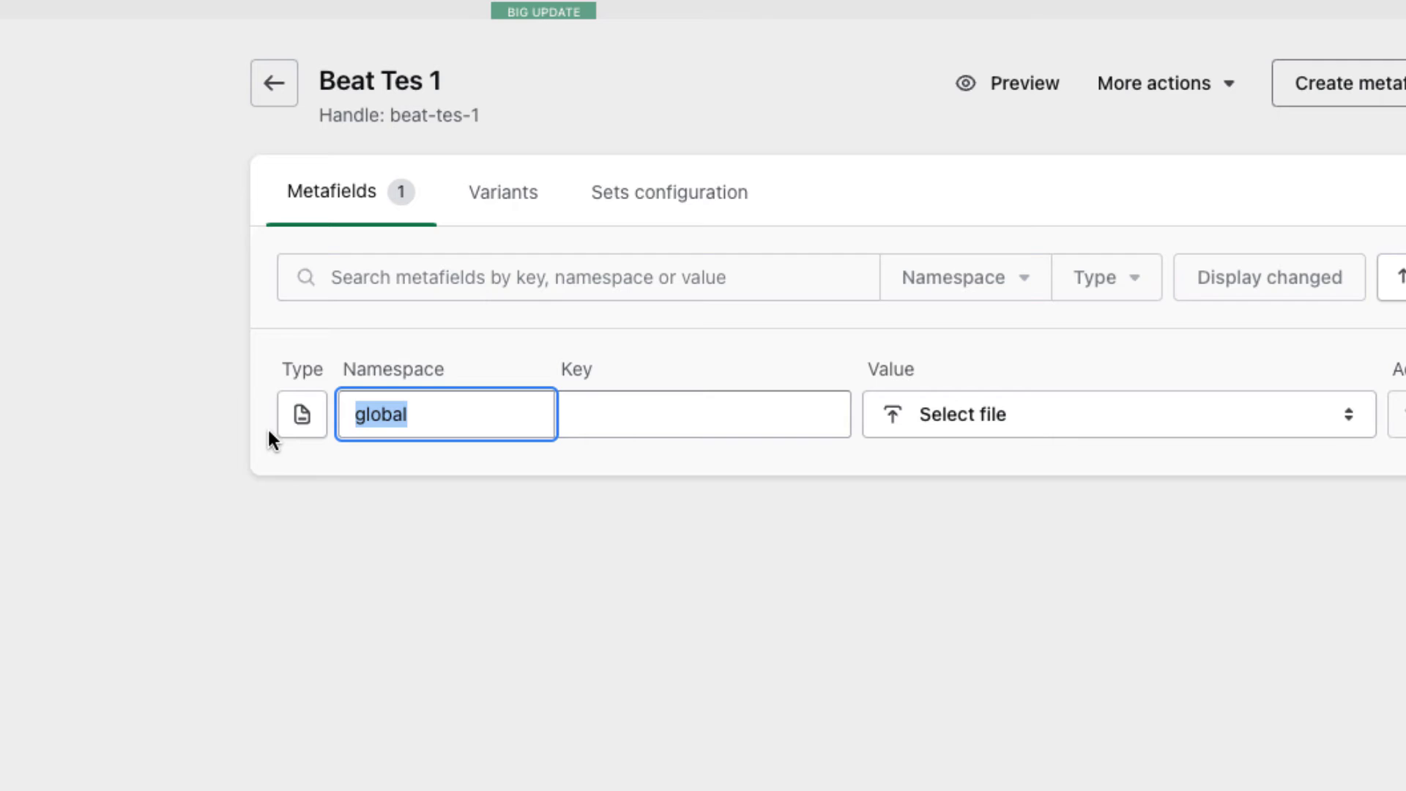
{"action": "type", "text": "product"}
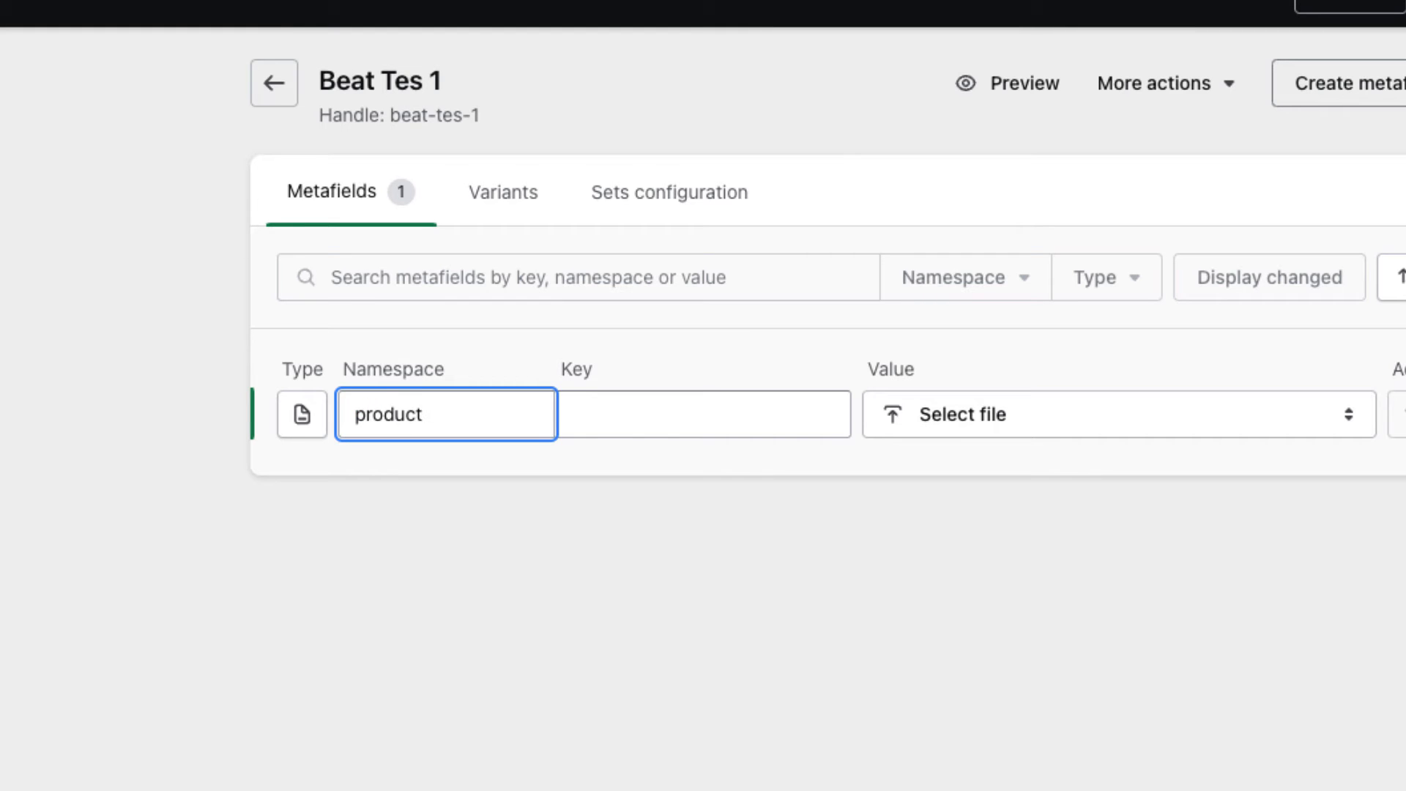
{"action": "key", "text": "Tab"}
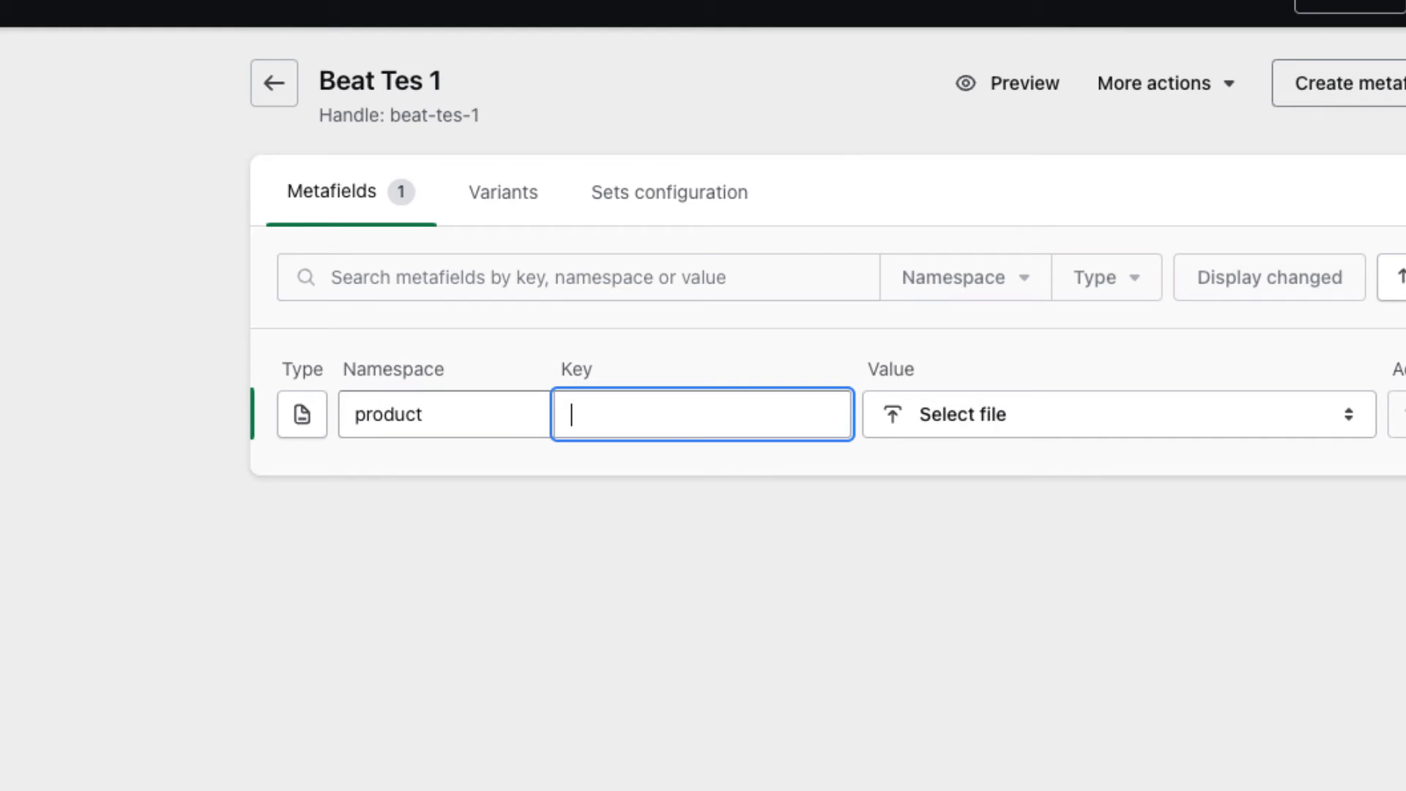
{"action": "type", "text": "audio"}
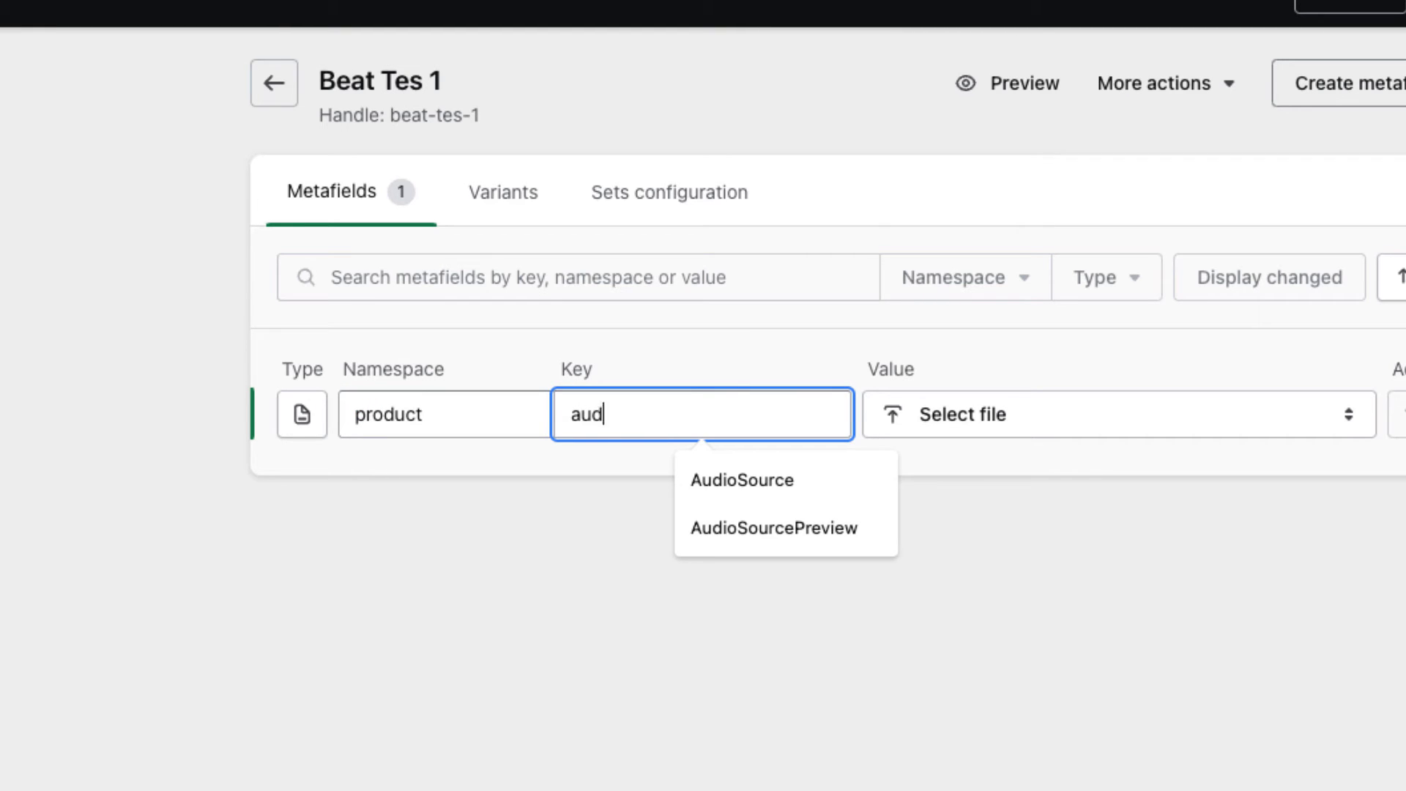
{"action": "key", "text": "Tab"}
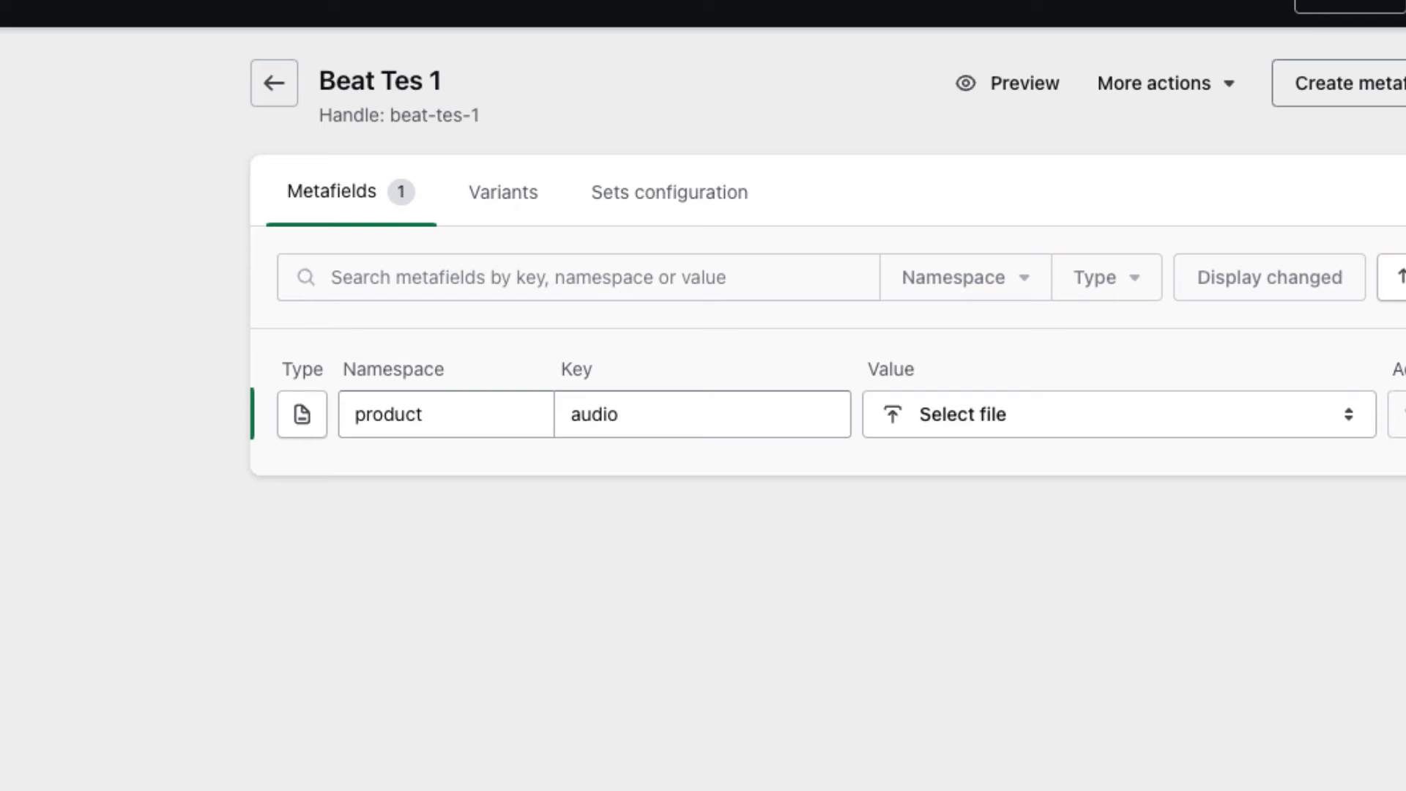
Set the metafield's value to the Get_Paid MP3 file and save it
{"action": "left_click", "coordinate": [998, 419]}
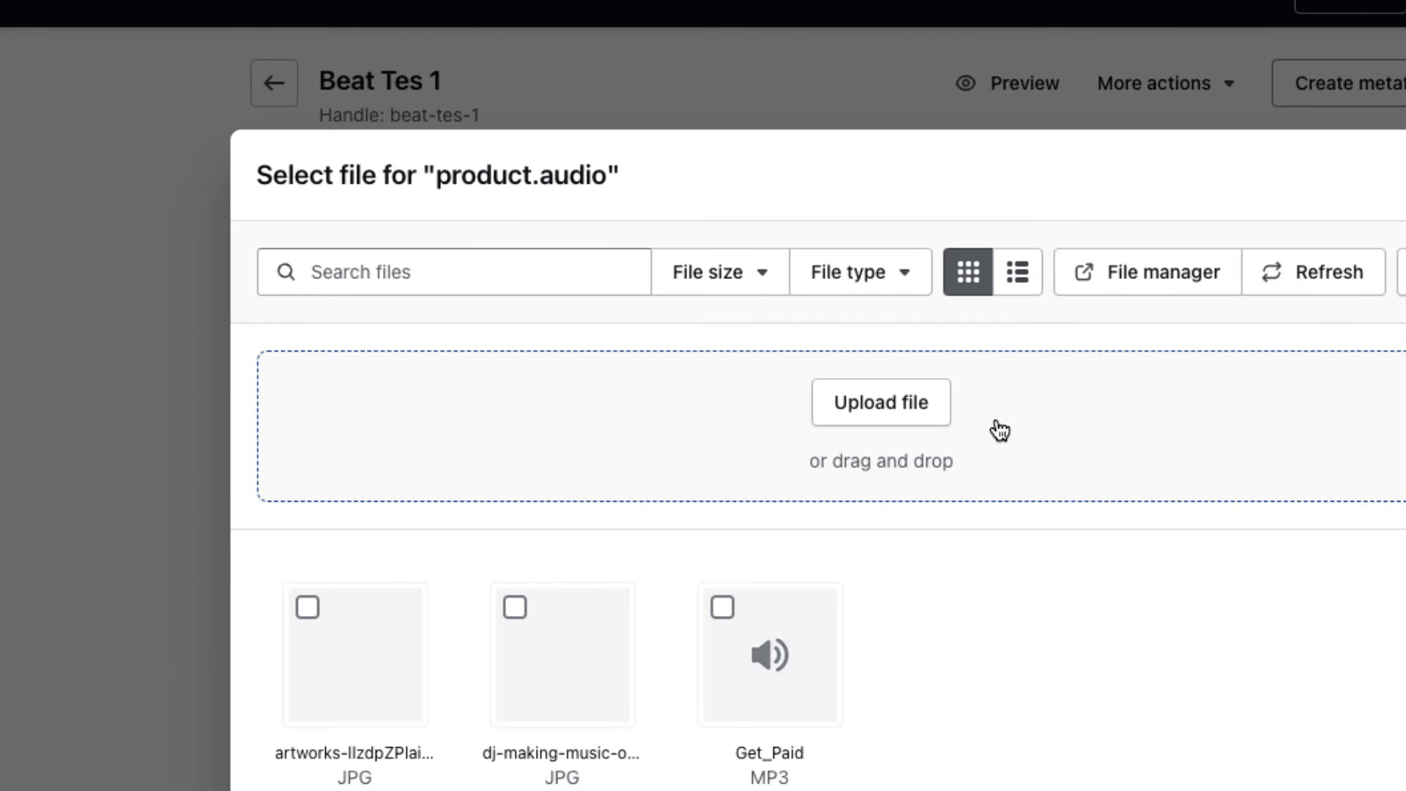
{"action": "left_click", "coordinate": [813, 674]}
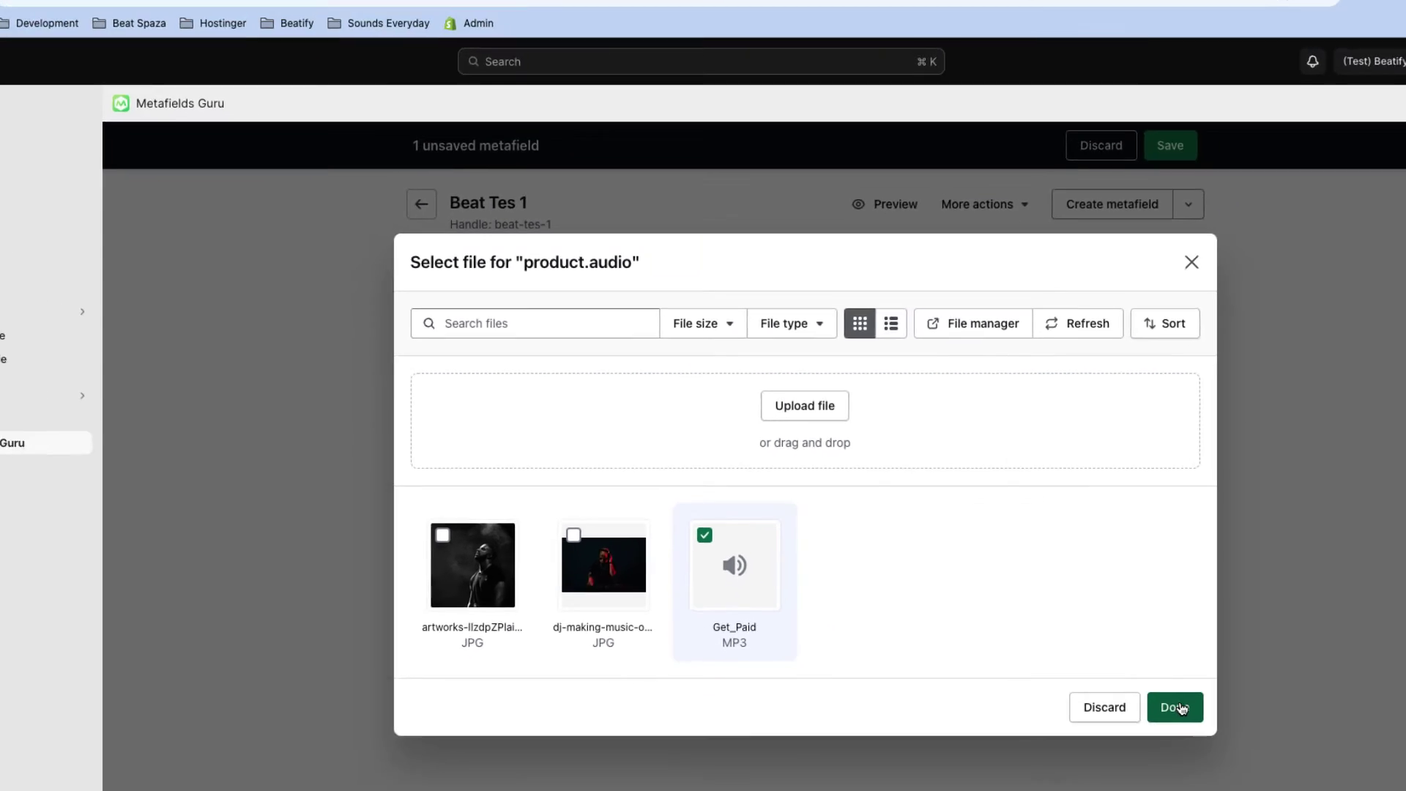
{"action": "left_click", "coordinate": [1403, 788]}
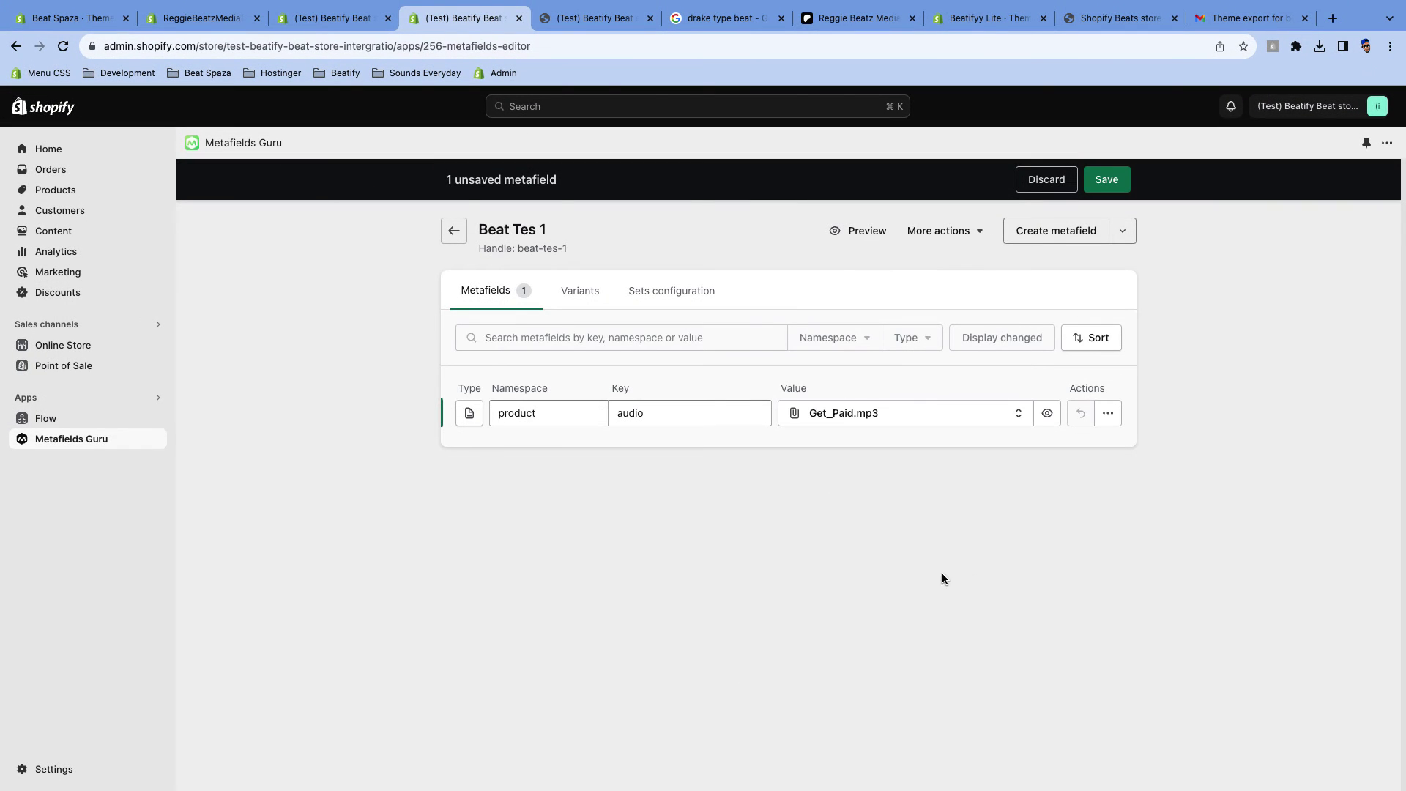
{"action": "left_click", "coordinate": [1106, 183]}
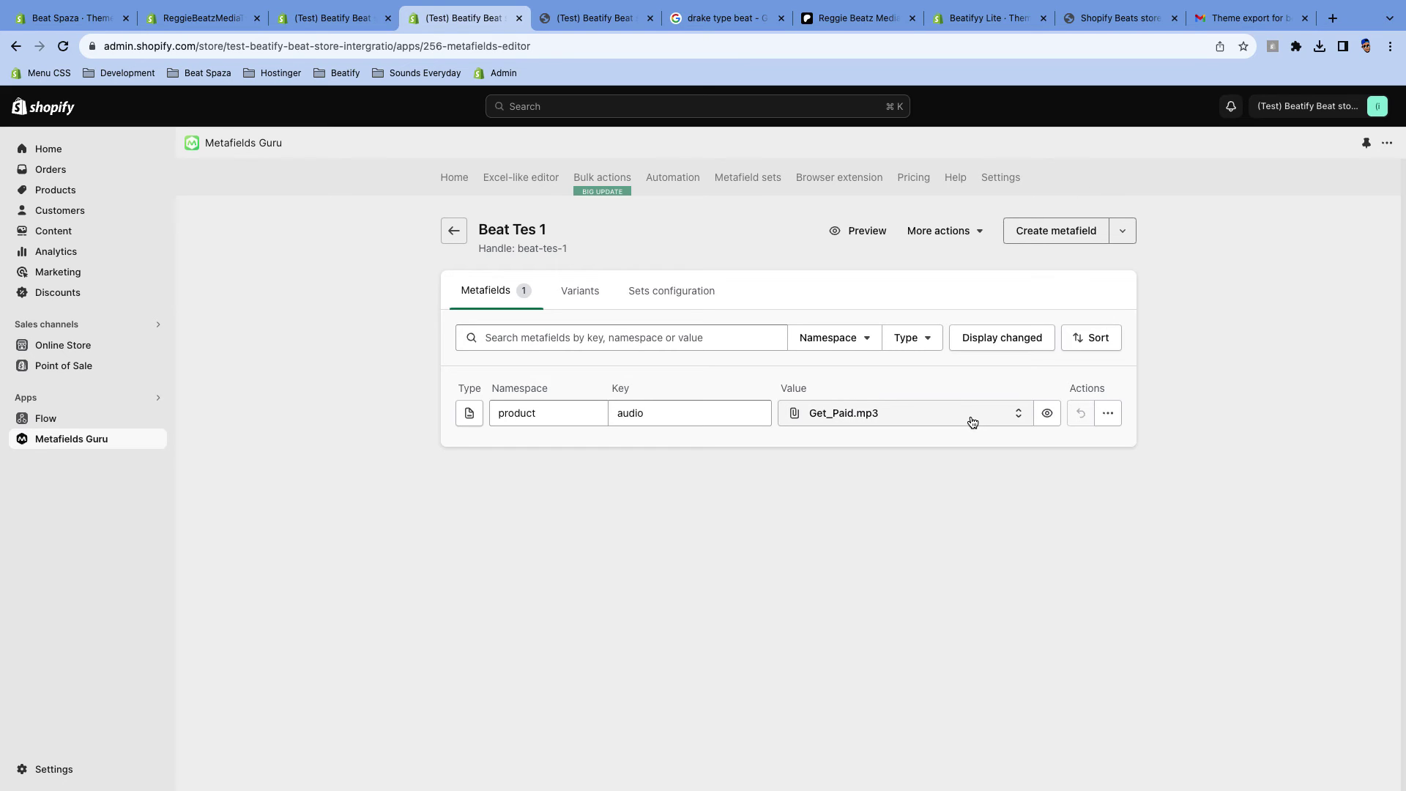
{"action": "left_click", "coordinate": [542, 414]}
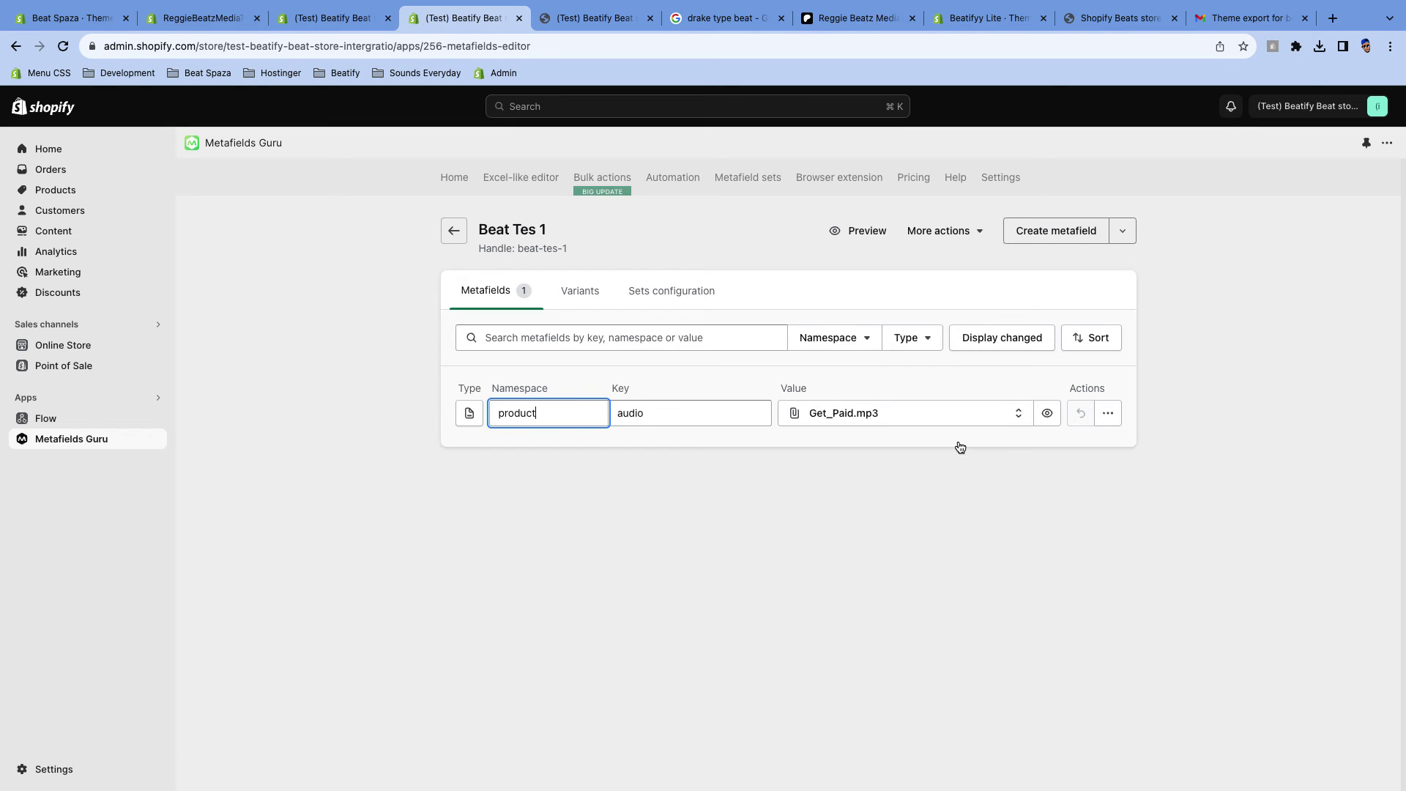
Reload the storefront, play Beat Tes 1's 3:05 track, skip ahead and pause at 1:12
{"action": "left_click", "coordinate": [600, 24]}
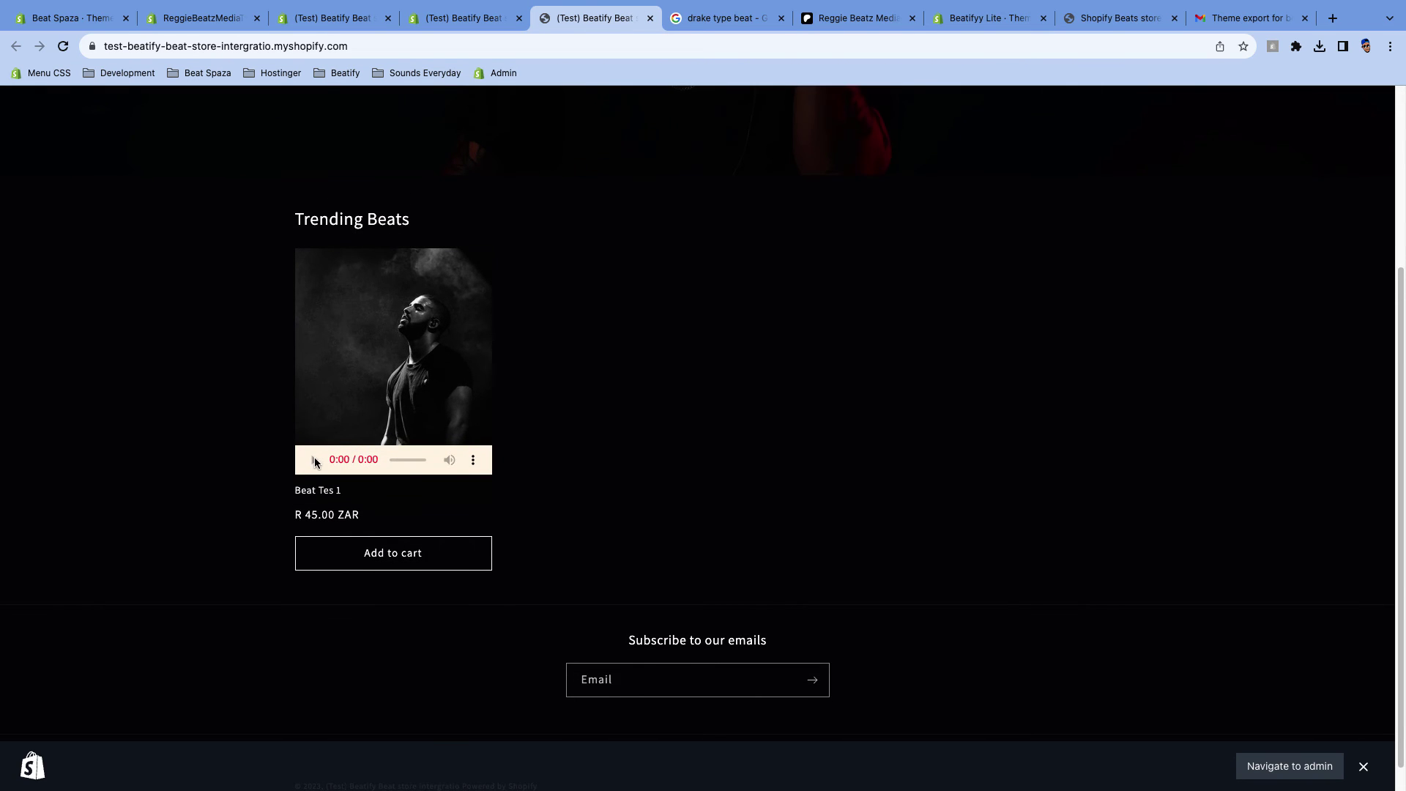
{"action": "scroll", "coordinate": [377, 408], "scroll_direction": "up", "scroll_amount": 5}
{"action": "left_click", "coordinate": [412, 113]}
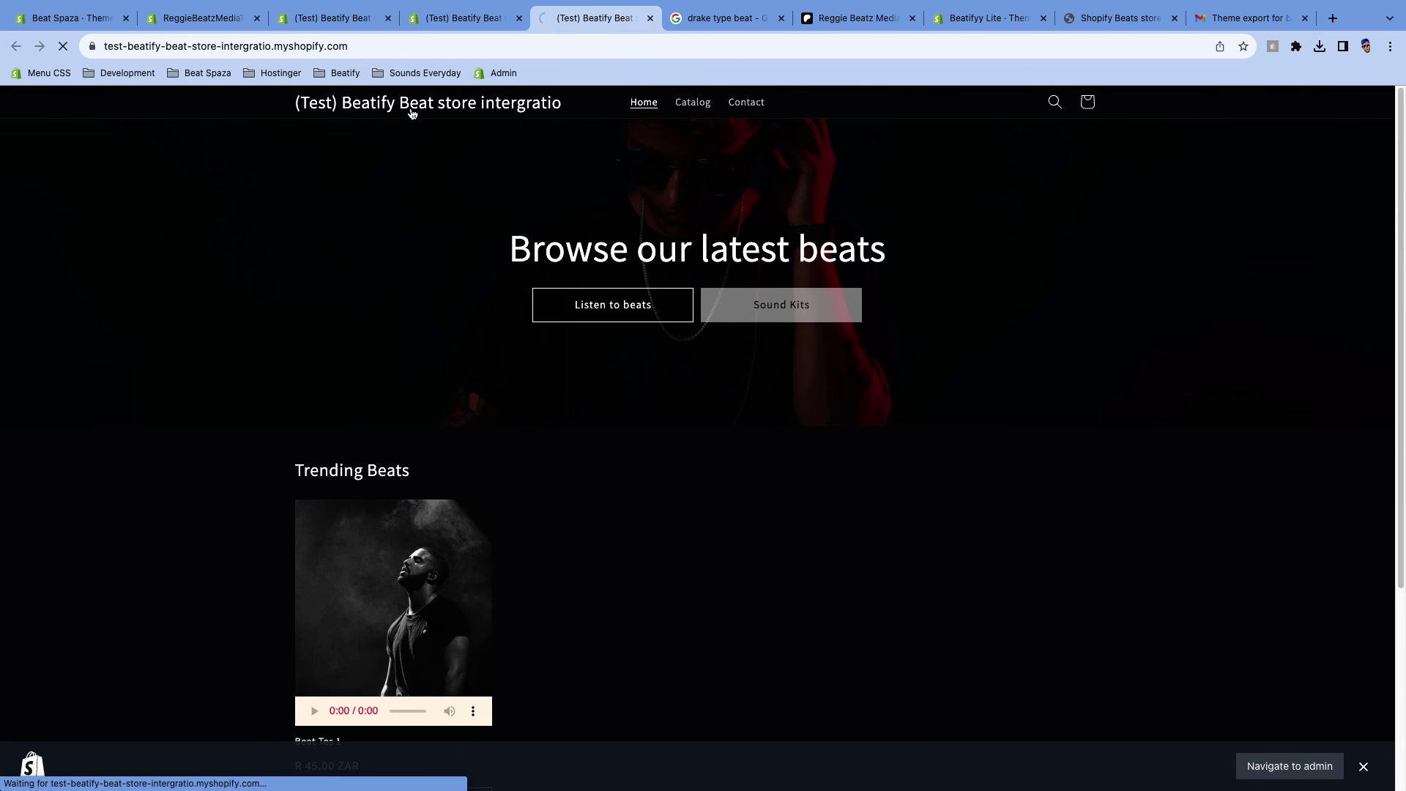
{"action": "scroll", "coordinate": [475, 236], "scroll_direction": "down", "scroll_amount": 4}
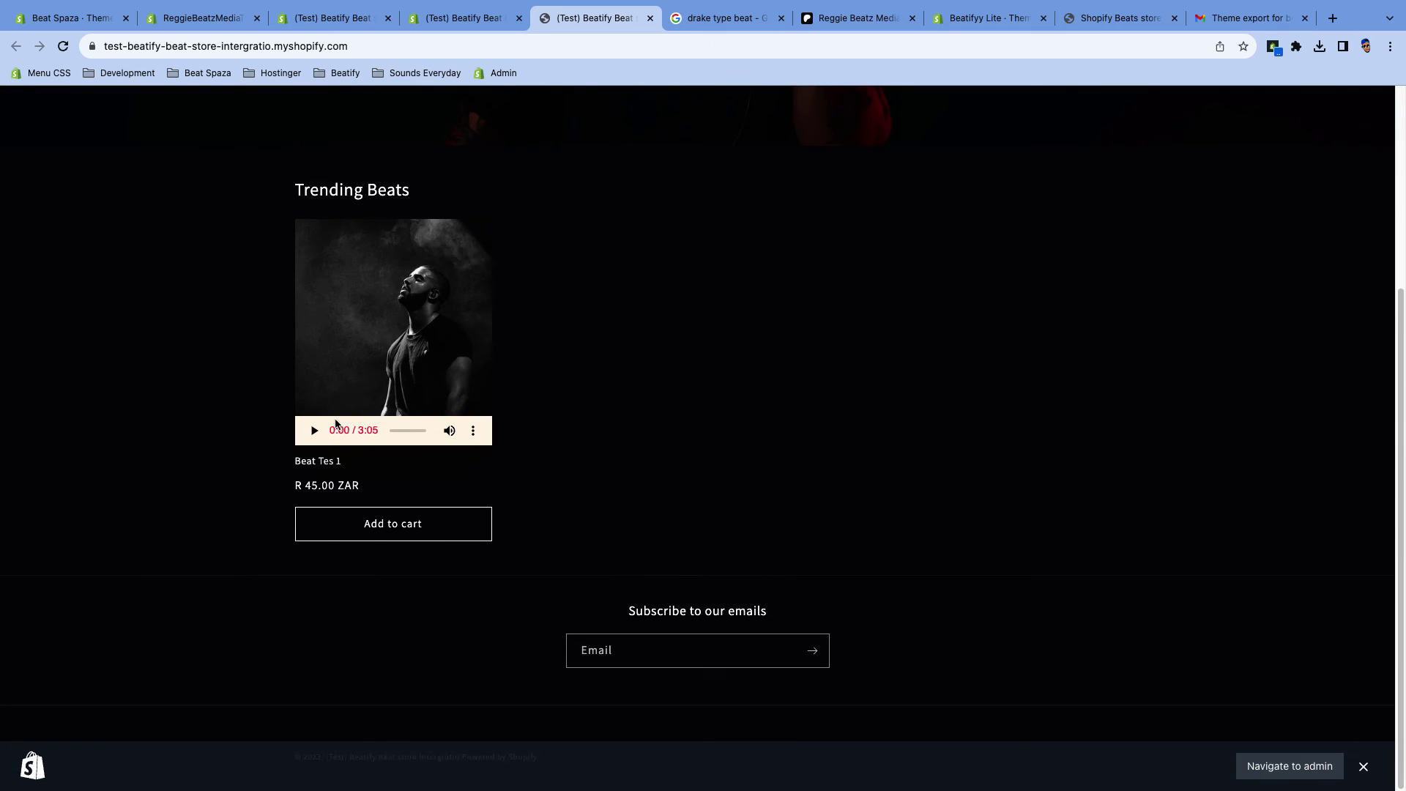
{"action": "left_click", "coordinate": [314, 431]}
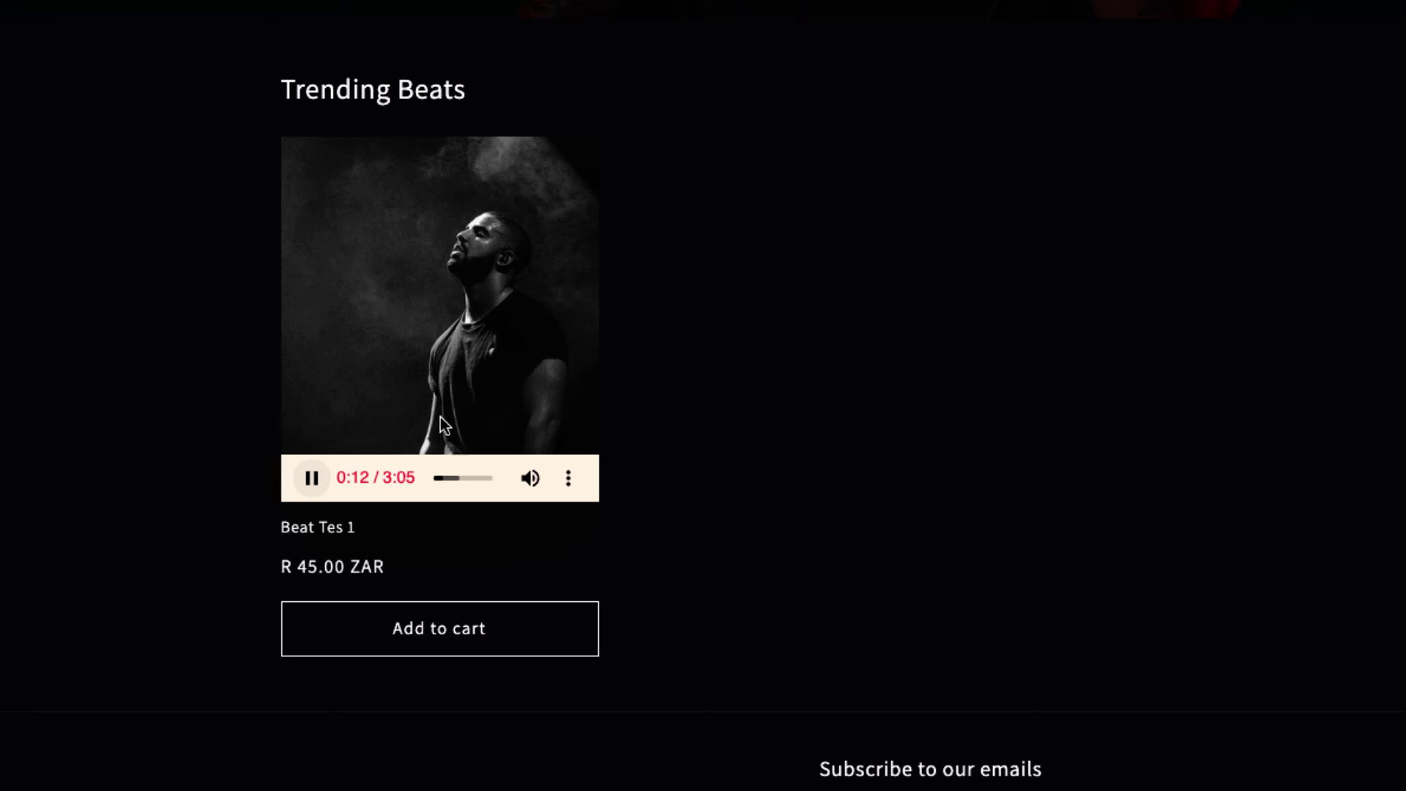
{"action": "left_click", "coordinate": [457, 478]}
{"action": "left_click", "coordinate": [311, 480]}
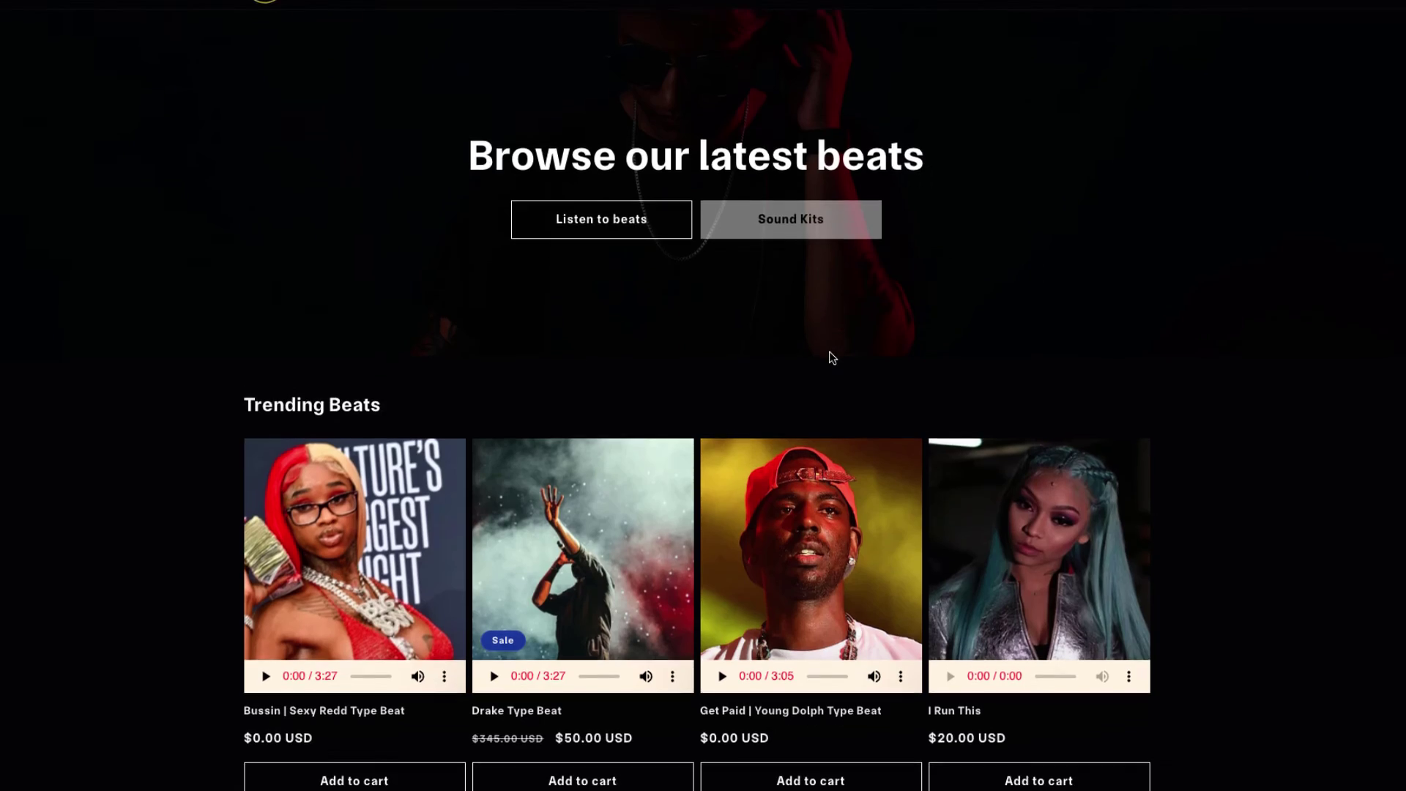
Skip the Drake Type Beat preview to 1:54 and add Drake Type Beat to the cart
{"action": "scroll", "coordinate": [829, 351], "scroll_direction": "down", "scroll_amount": 3}
{"action": "left_click", "coordinate": [597, 461]}
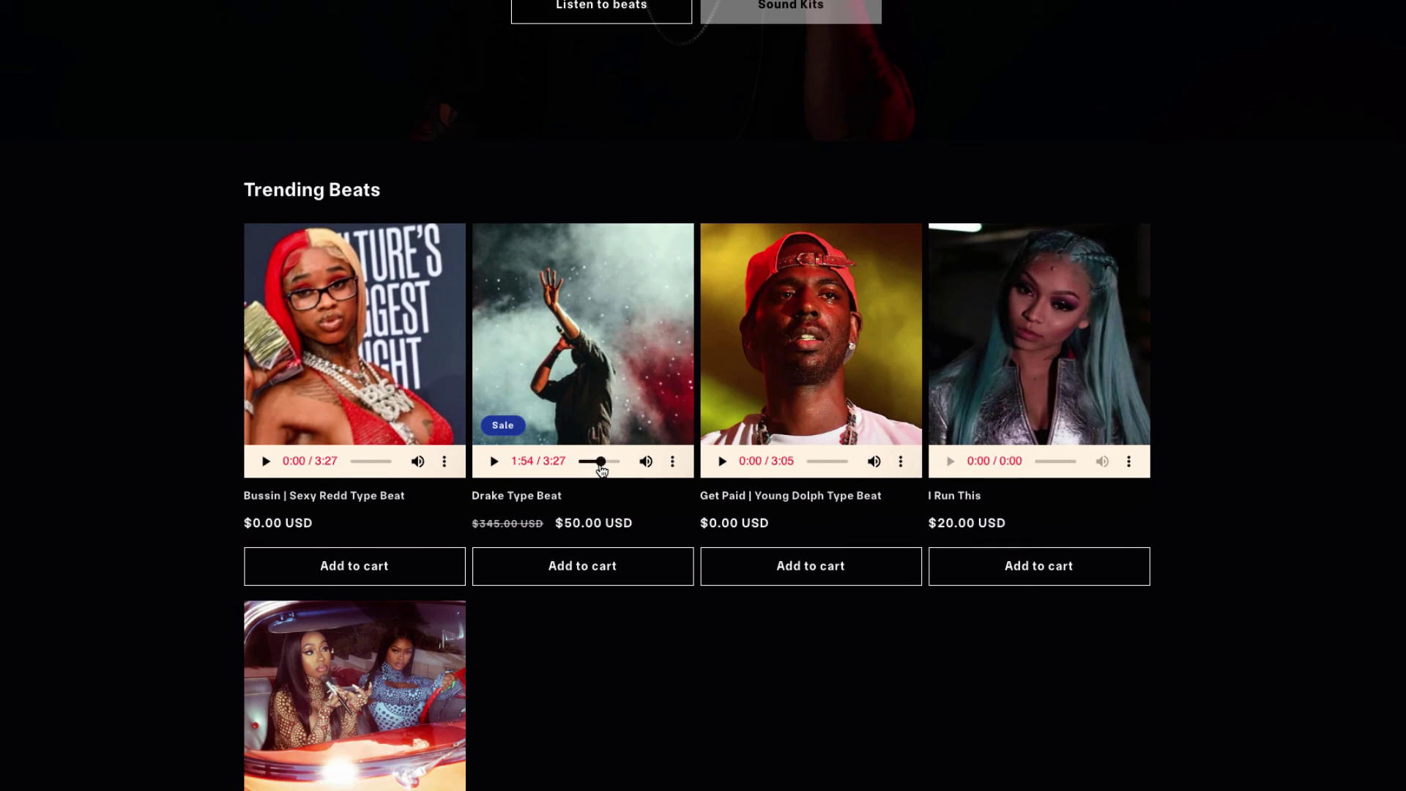
{"action": "scroll", "coordinate": [597, 461], "scroll_direction": "down", "scroll_amount": 2}
{"action": "left_click", "coordinate": [608, 409]}
{"action": "scroll", "coordinate": [854, 376], "scroll_direction": "up", "scroll_amount": 5}
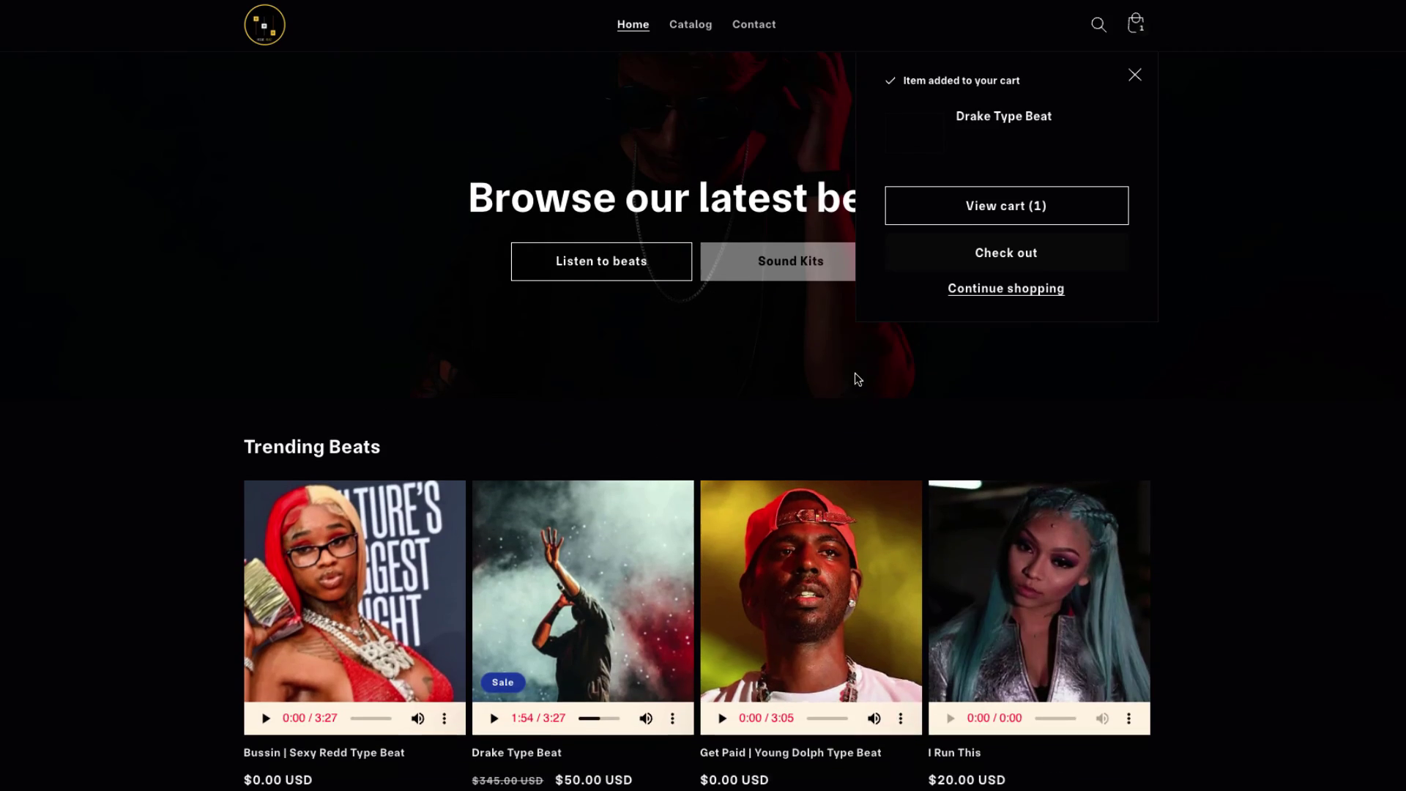
{"action": "scroll", "coordinate": [550, 565], "scroll_direction": "down", "scroll_amount": 2}
{"action": "left_click", "coordinate": [557, 564]}
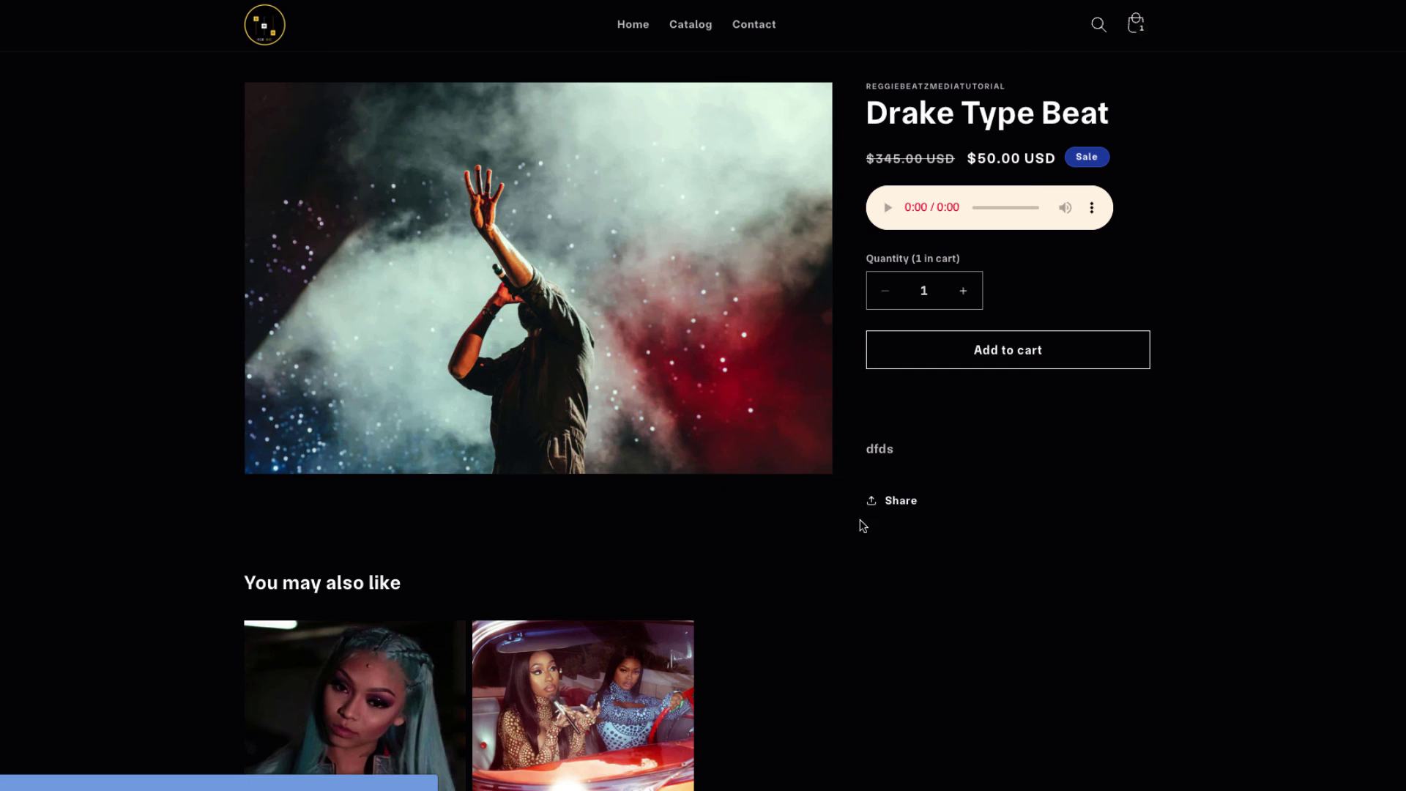
{"action": "scroll", "coordinate": [1174, 464], "scroll_direction": "down", "scroll_amount": 4}
{"action": "scroll", "coordinate": [1174, 464], "scroll_direction": "up", "scroll_amount": 4}
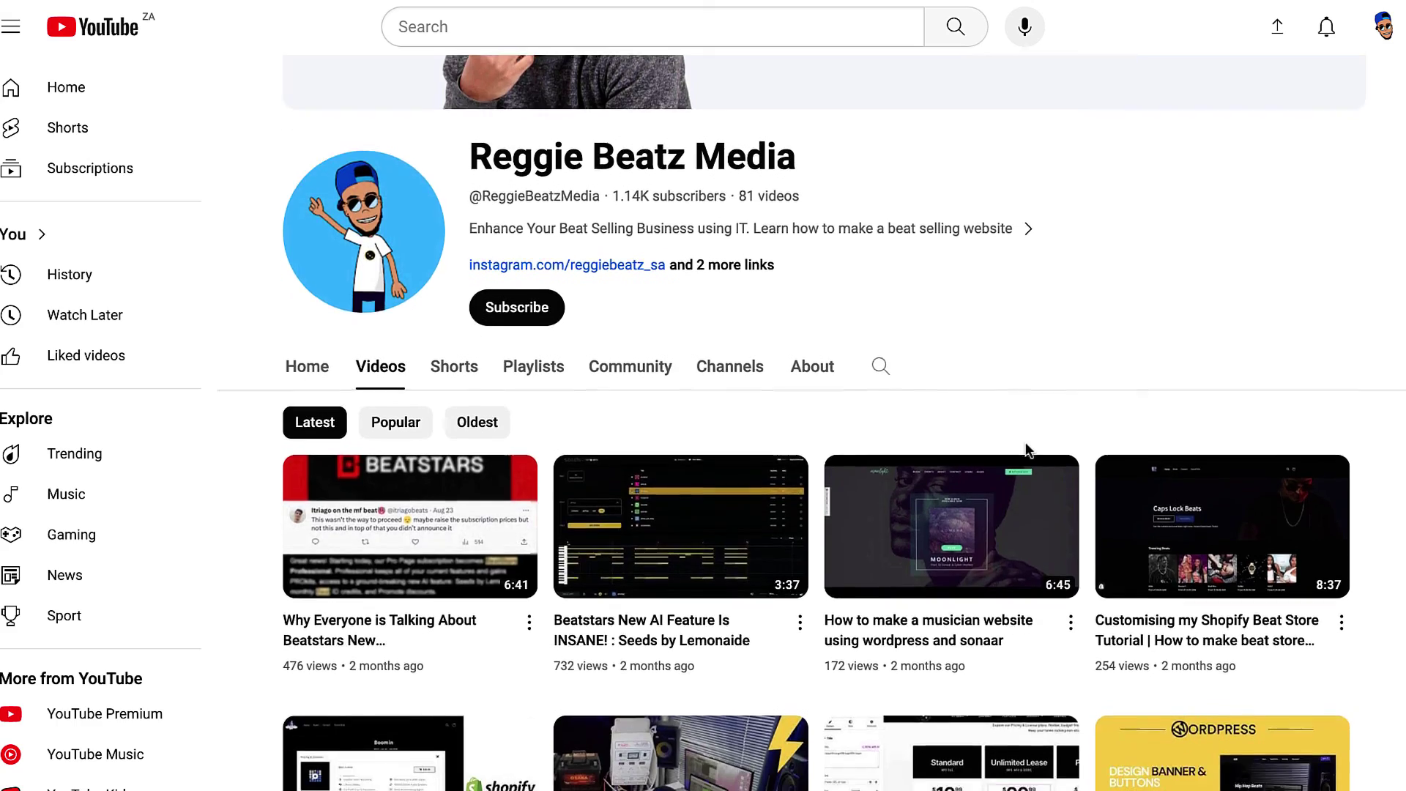
Scroll the channel's Videos page down to the tutorials uploaded two years ago
{"action": "scroll", "coordinate": [1026, 450], "scroll_direction": "down", "scroll_amount": 2}
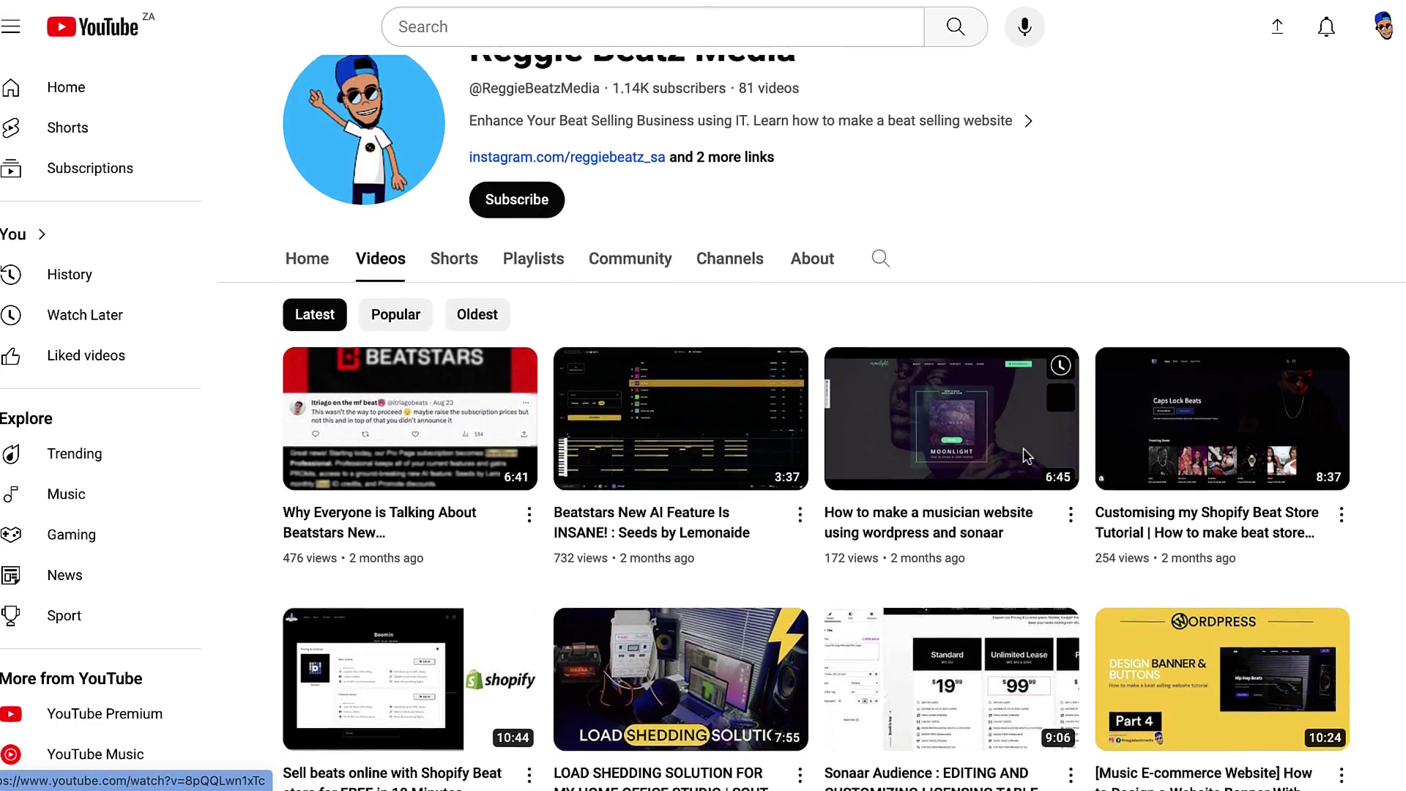
{"action": "scroll", "coordinate": [1026, 456], "scroll_direction": "down", "scroll_amount": 3}
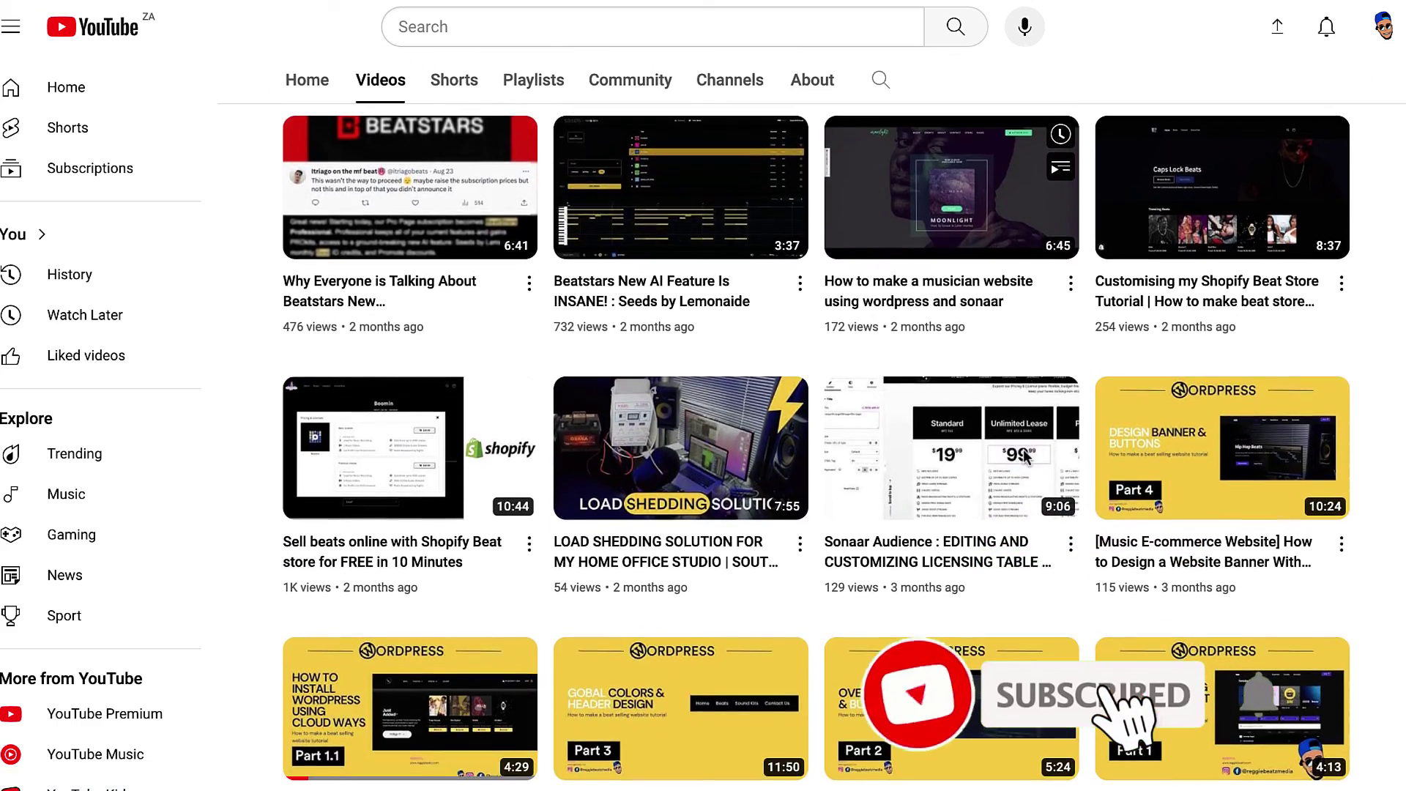
{"action": "scroll", "coordinate": [1026, 456], "scroll_direction": "down", "scroll_amount": 4}
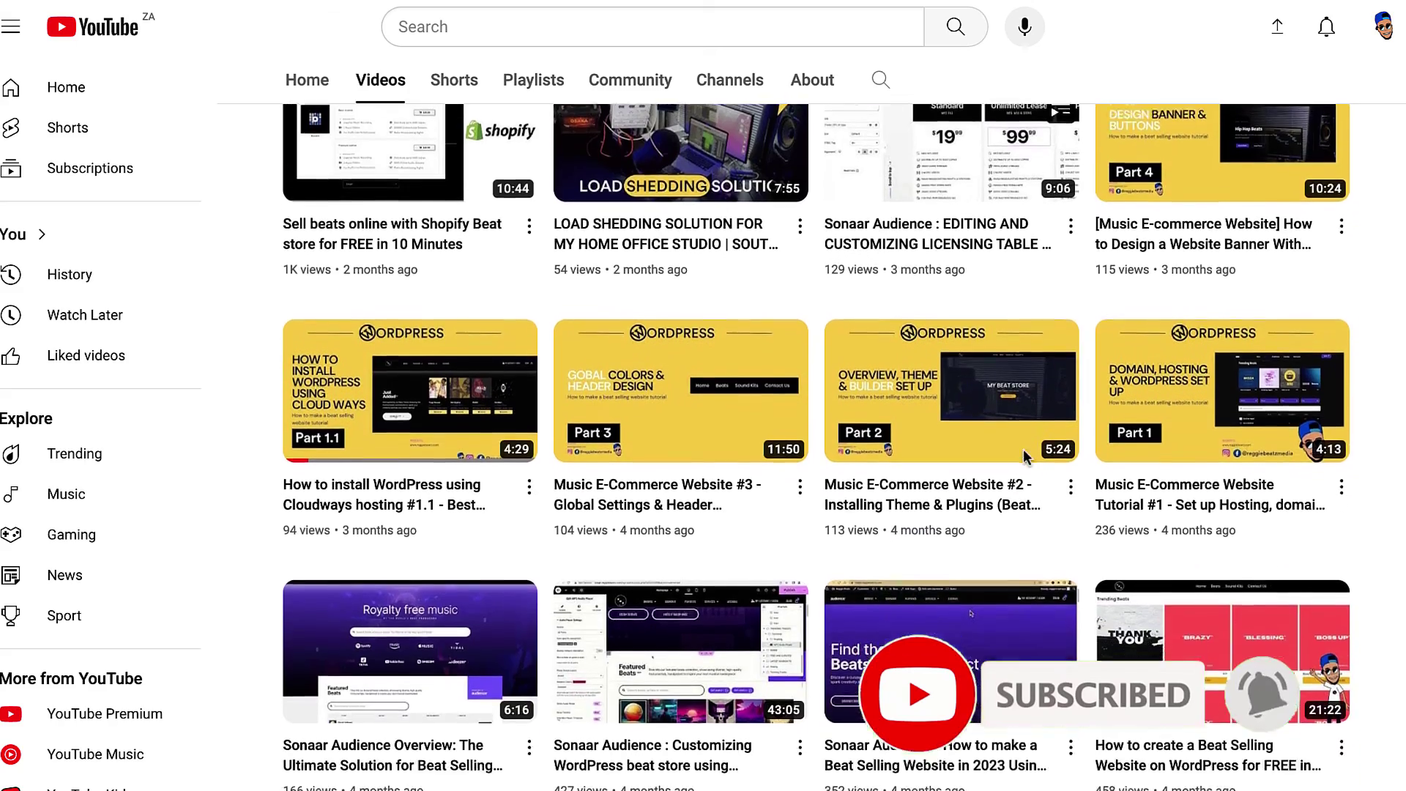
{"action": "scroll", "coordinate": [1024, 456], "scroll_direction": "down", "scroll_amount": 6}
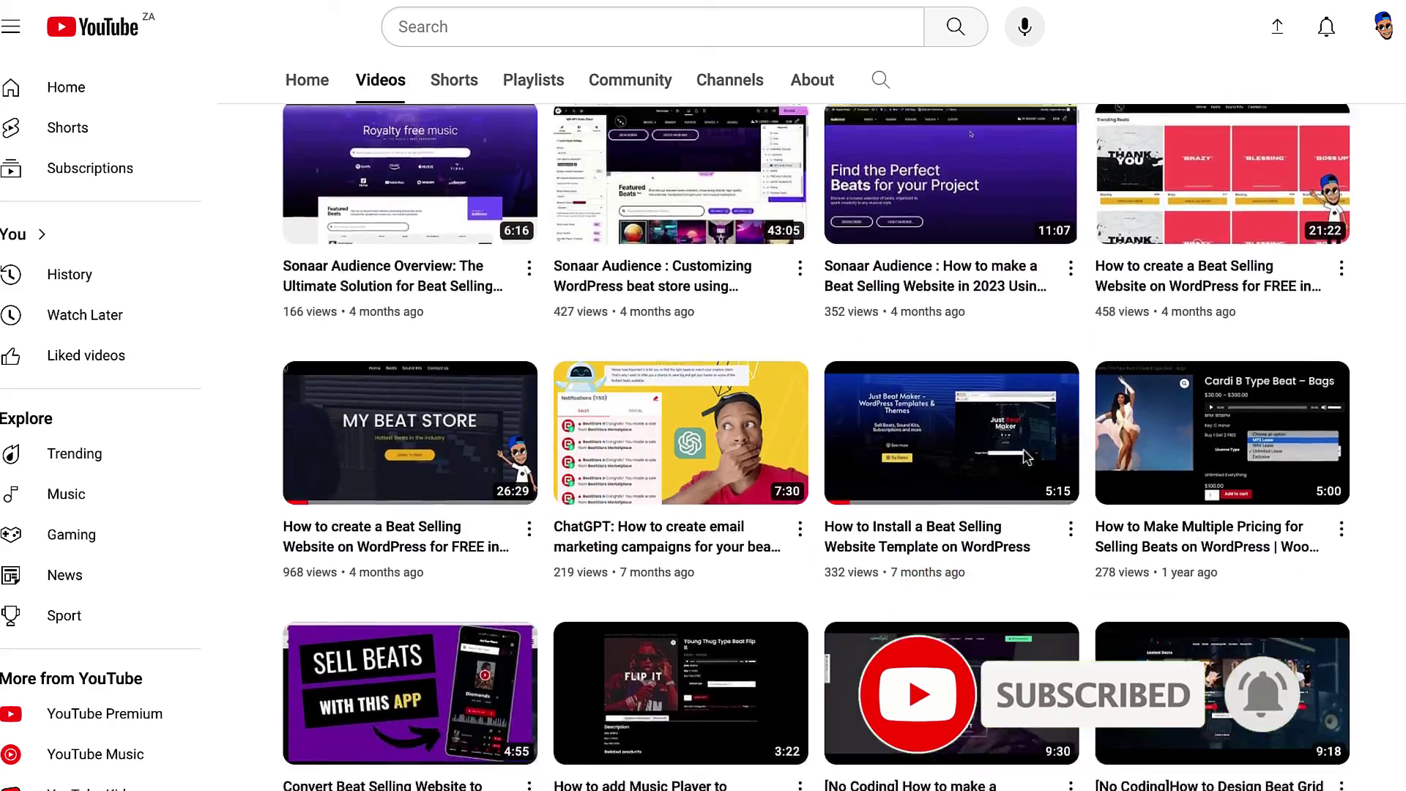
{"action": "scroll", "coordinate": [1025, 456], "scroll_direction": "down", "scroll_amount": 6}
{"action": "scroll", "coordinate": [1026, 456], "scroll_direction": "down", "scroll_amount": 16}
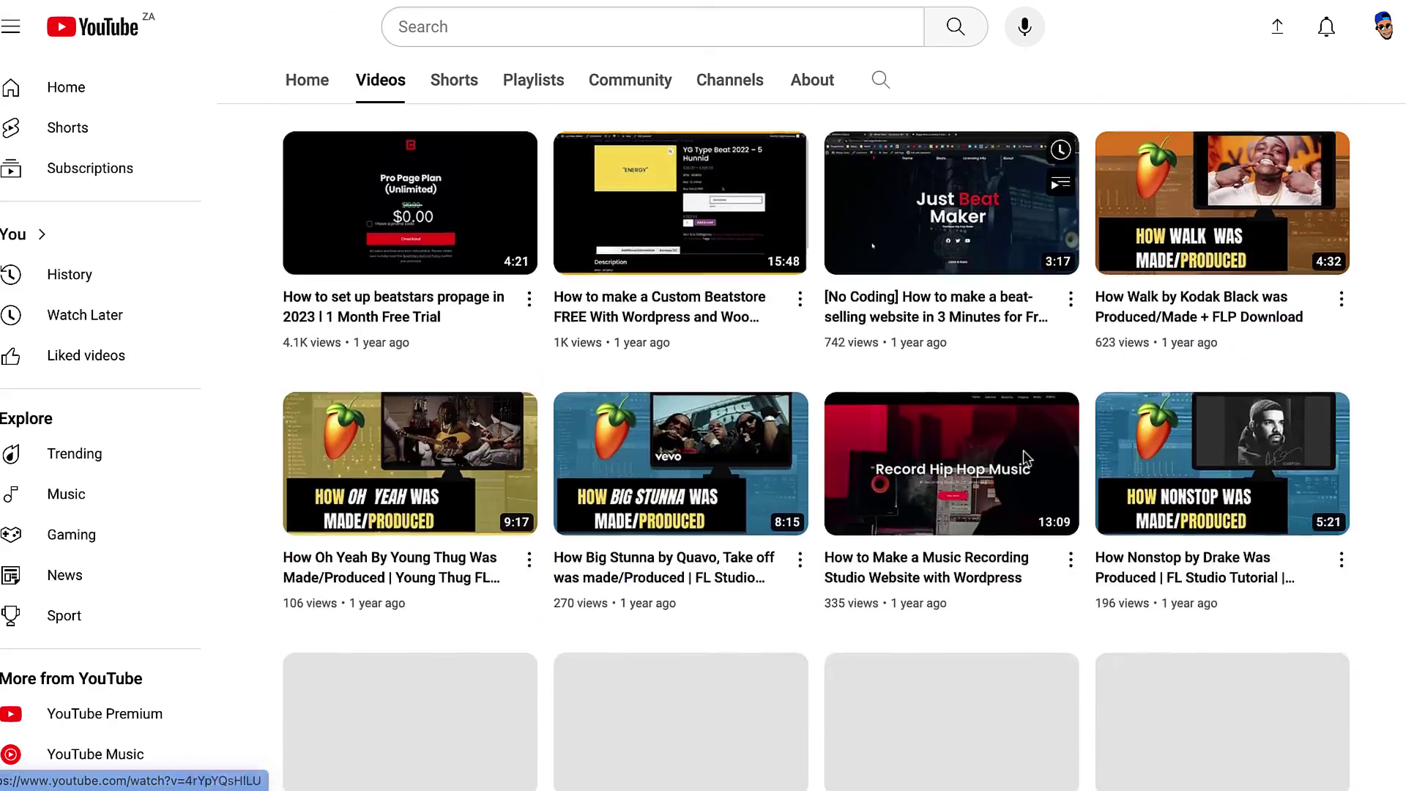
{"action": "scroll", "coordinate": [1024, 451], "scroll_direction": "down", "scroll_amount": 15}
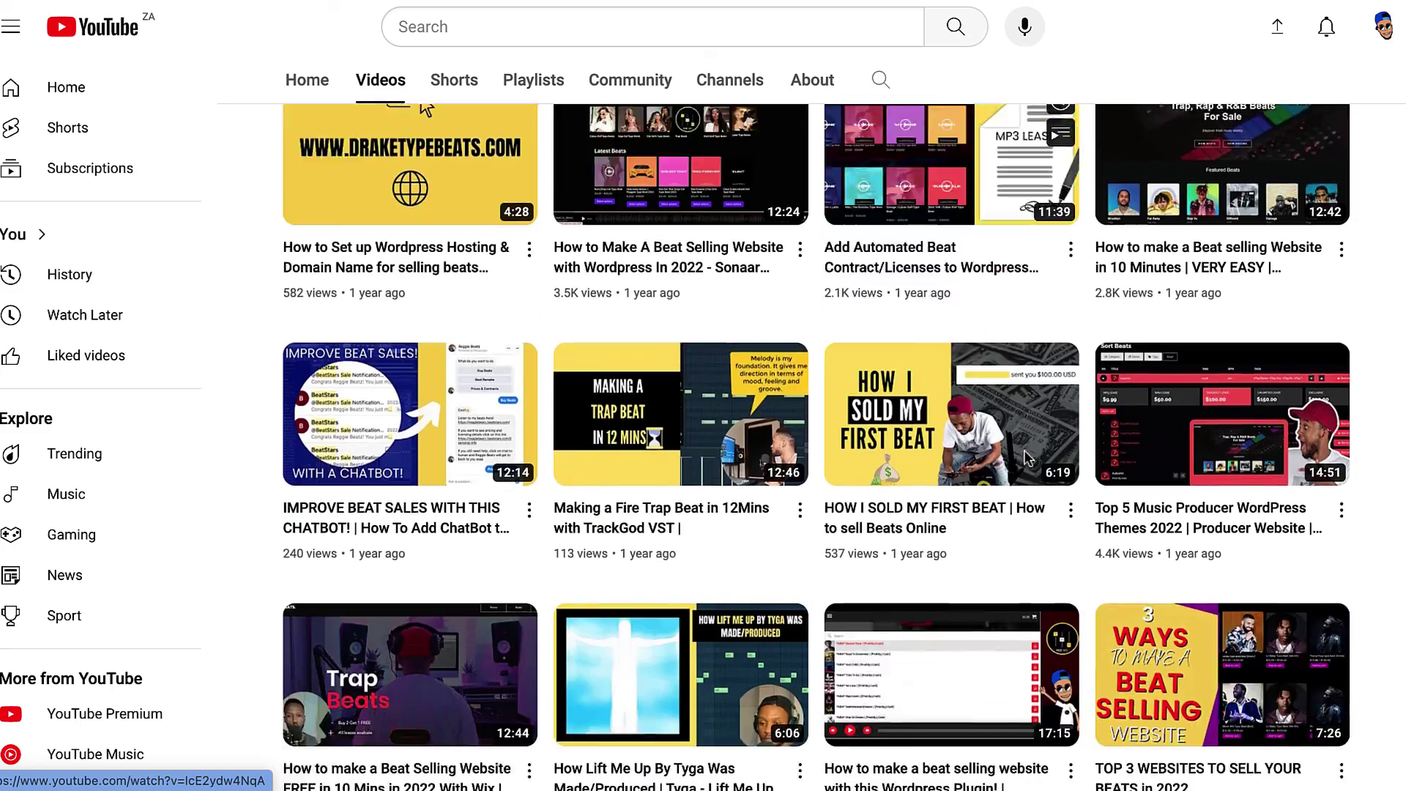
{"action": "scroll", "coordinate": [1024, 452], "scroll_direction": "down", "scroll_amount": 3}
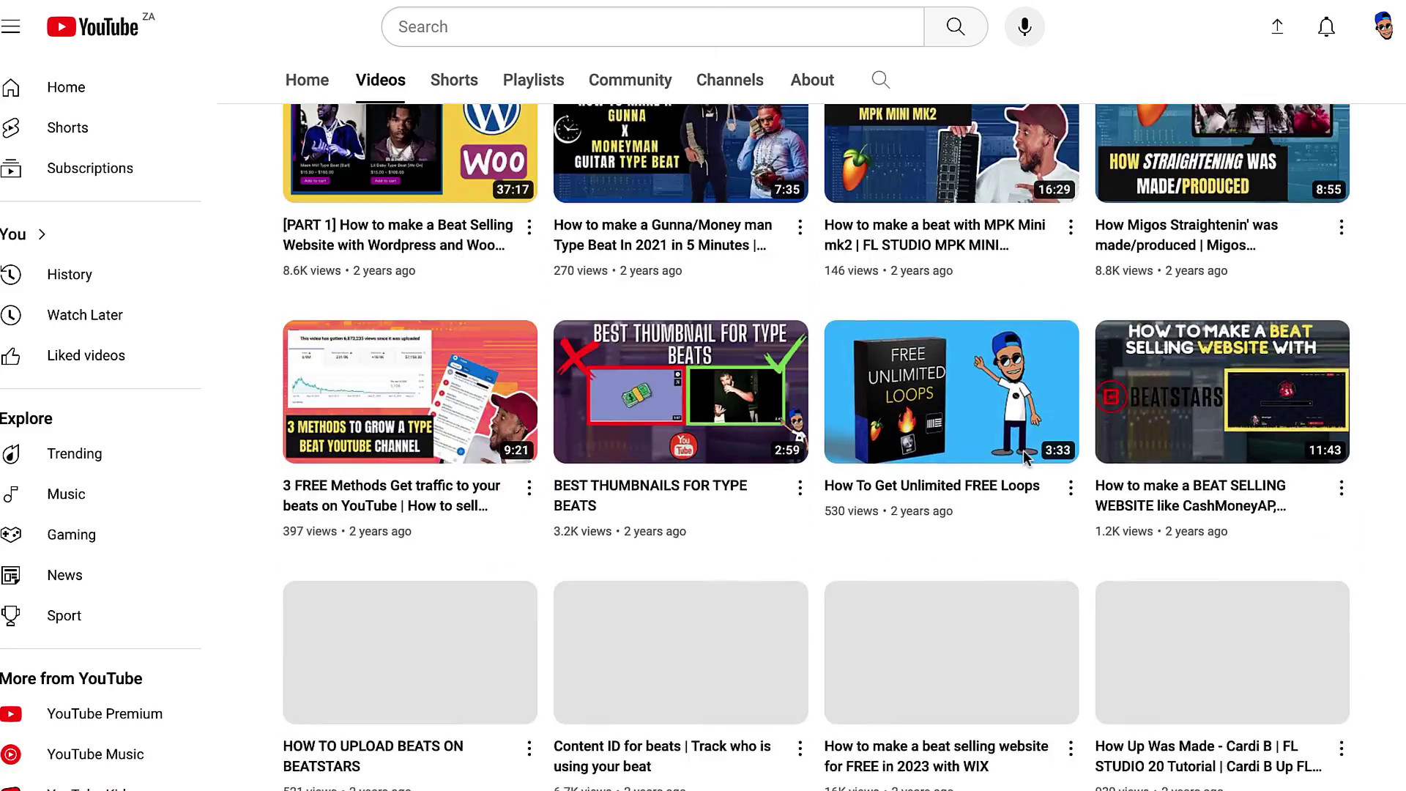